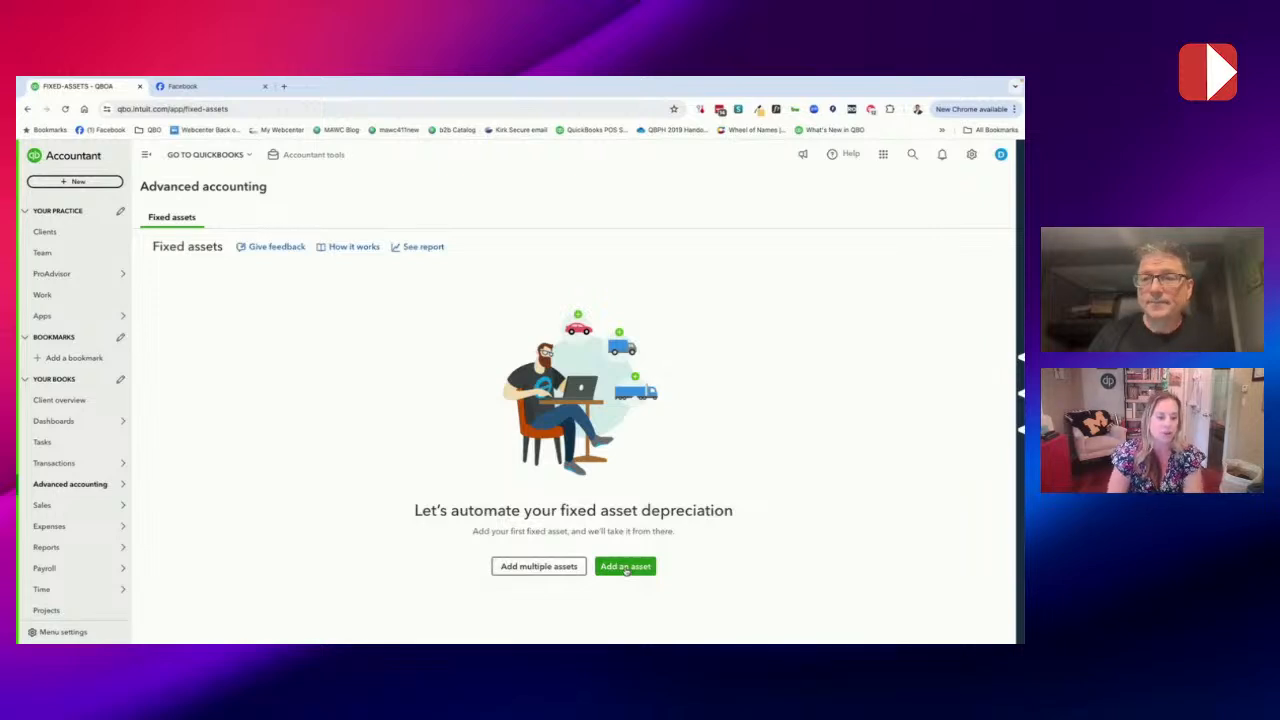
Start adding a fixed asset named Truck with the description Service Vehicle, leaving class and business blank
{"action": "left_click", "coordinate": [625, 569]}
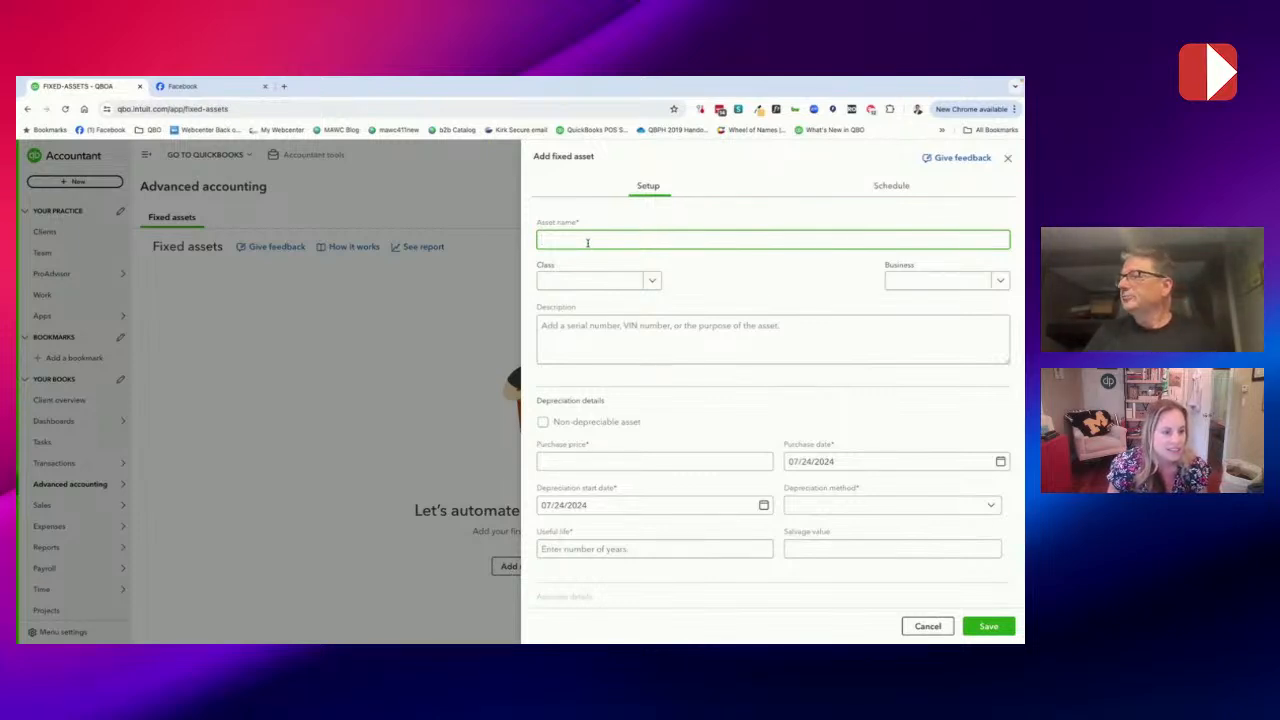
{"action": "type", "text": "Truck"}
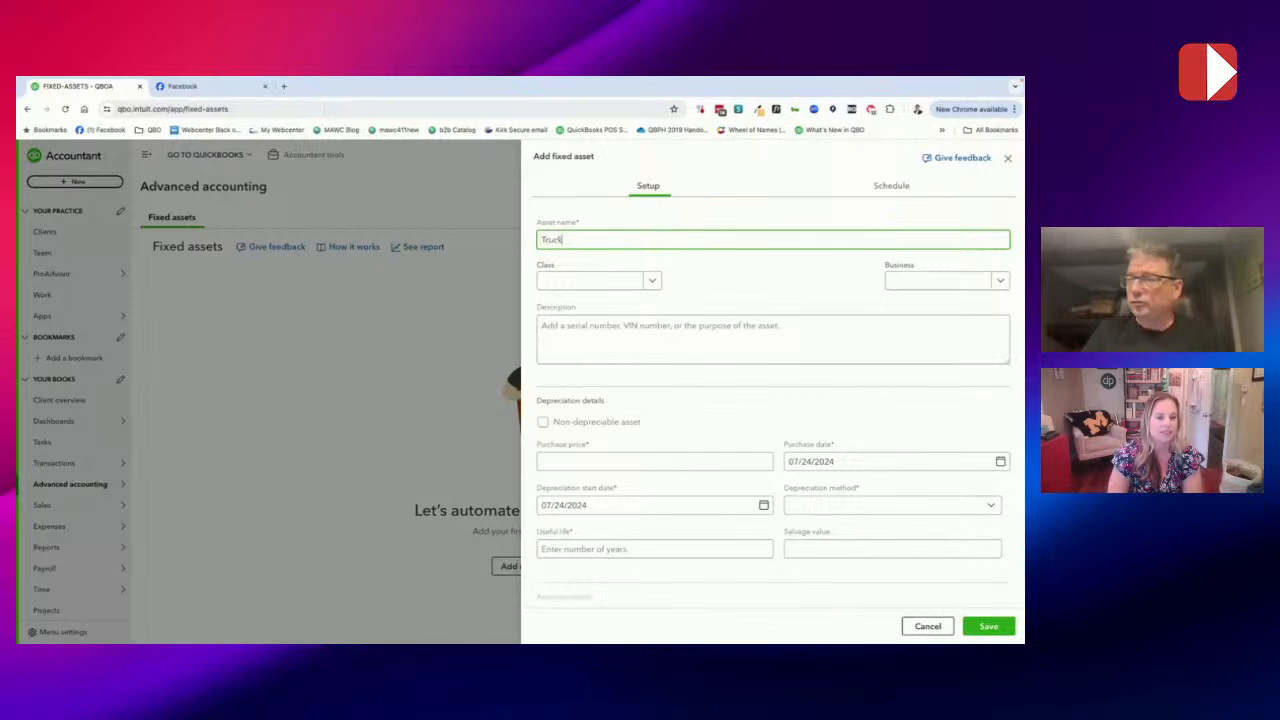
{"action": "left_click", "coordinate": [592, 282]}
{"action": "key", "text": "Tab"}
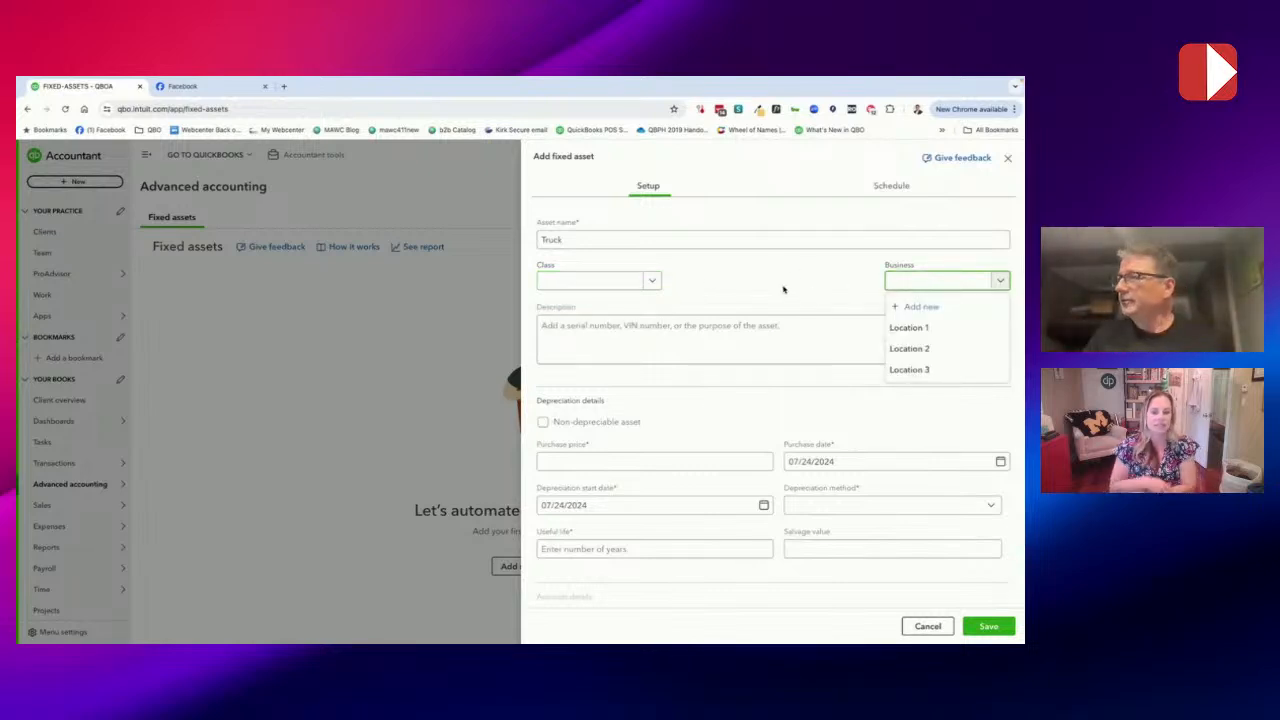
{"action": "left_click", "coordinate": [656, 325]}
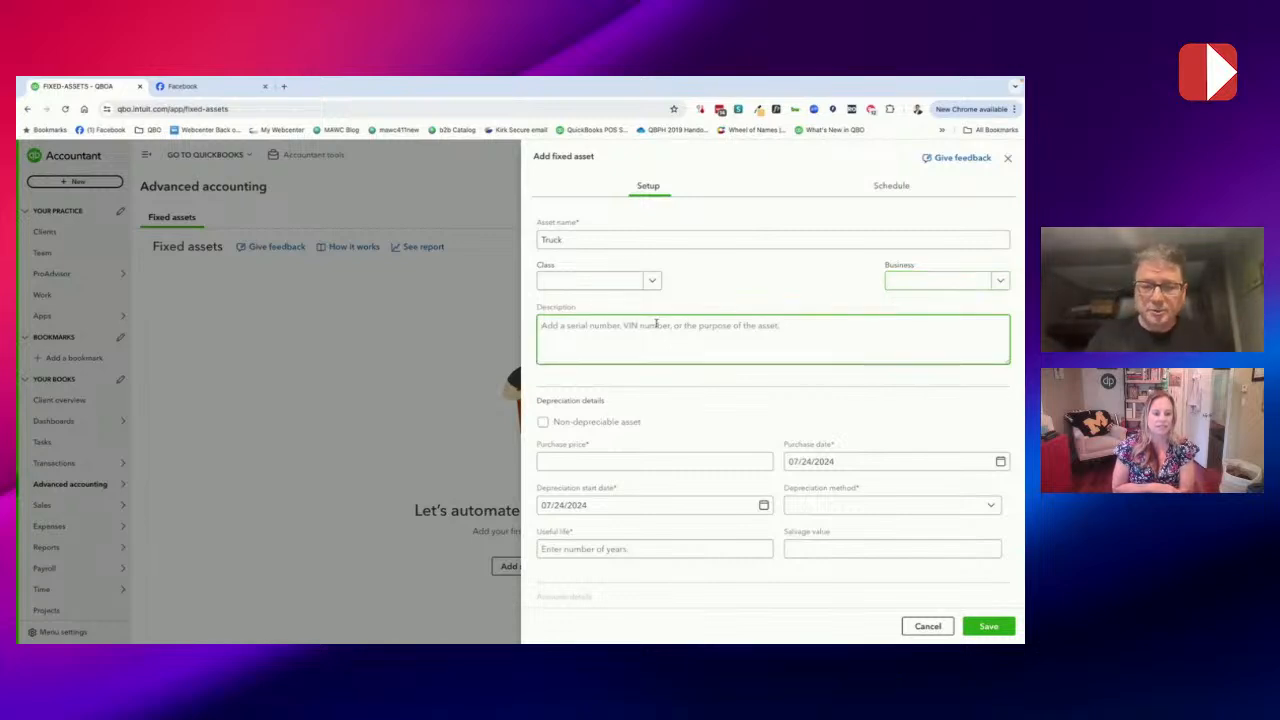
{"action": "type", "text": "Service Ve"}
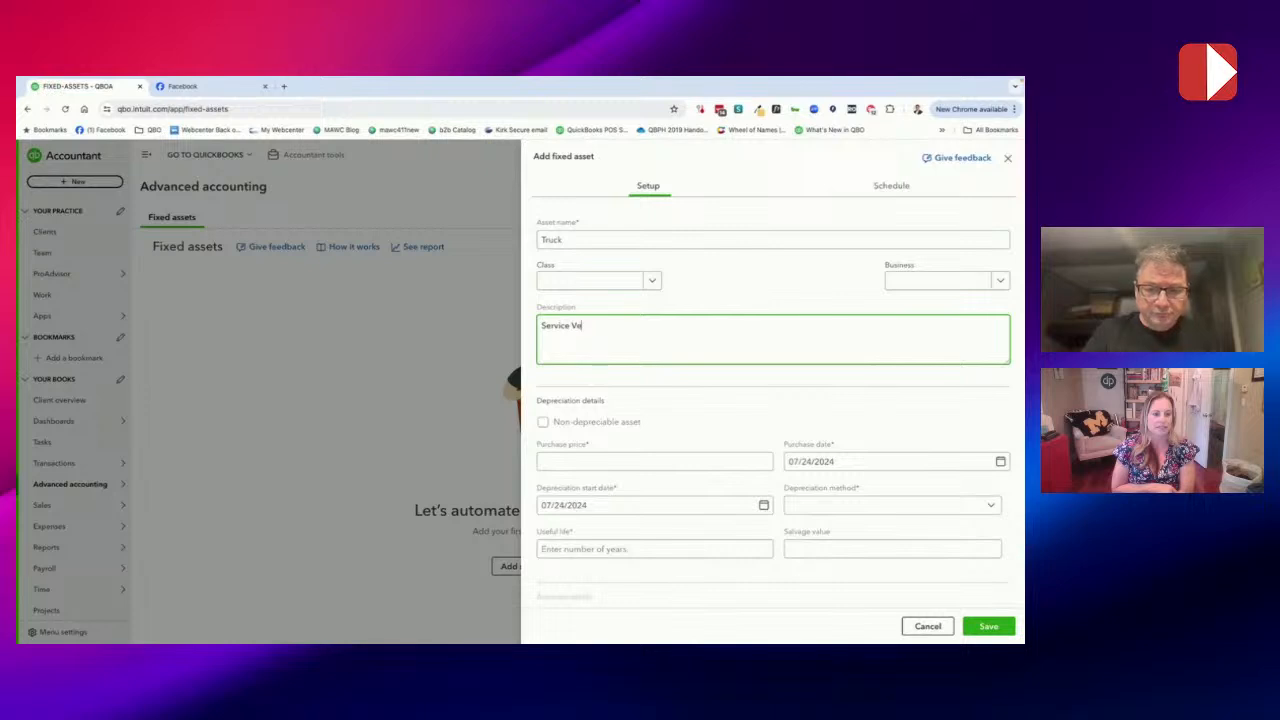
{"action": "type", "text": "hicle"}
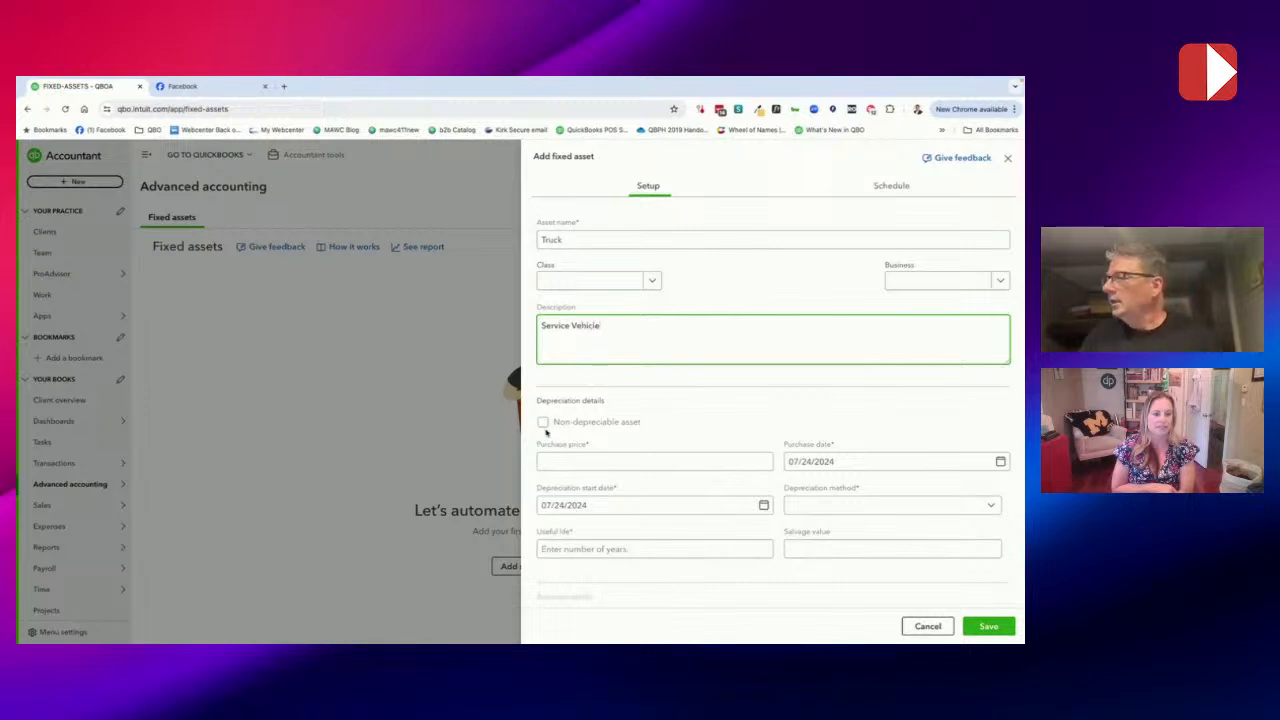
Enter 60000 as the truck's purchase price in the depreciation details
{"action": "scroll", "coordinate": [658, 417], "scroll_direction": "down", "scroll_amount": 1}
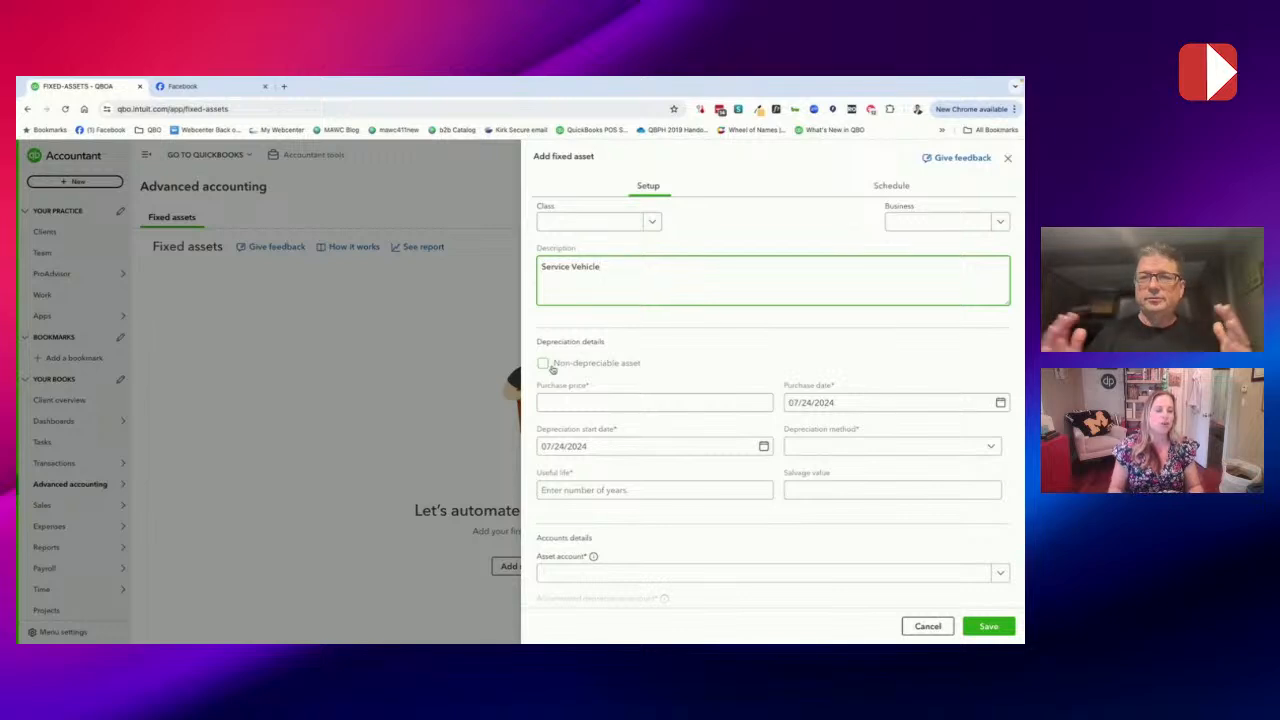
{"action": "left_click", "coordinate": [583, 403]}
{"action": "type", "text": "60000"}
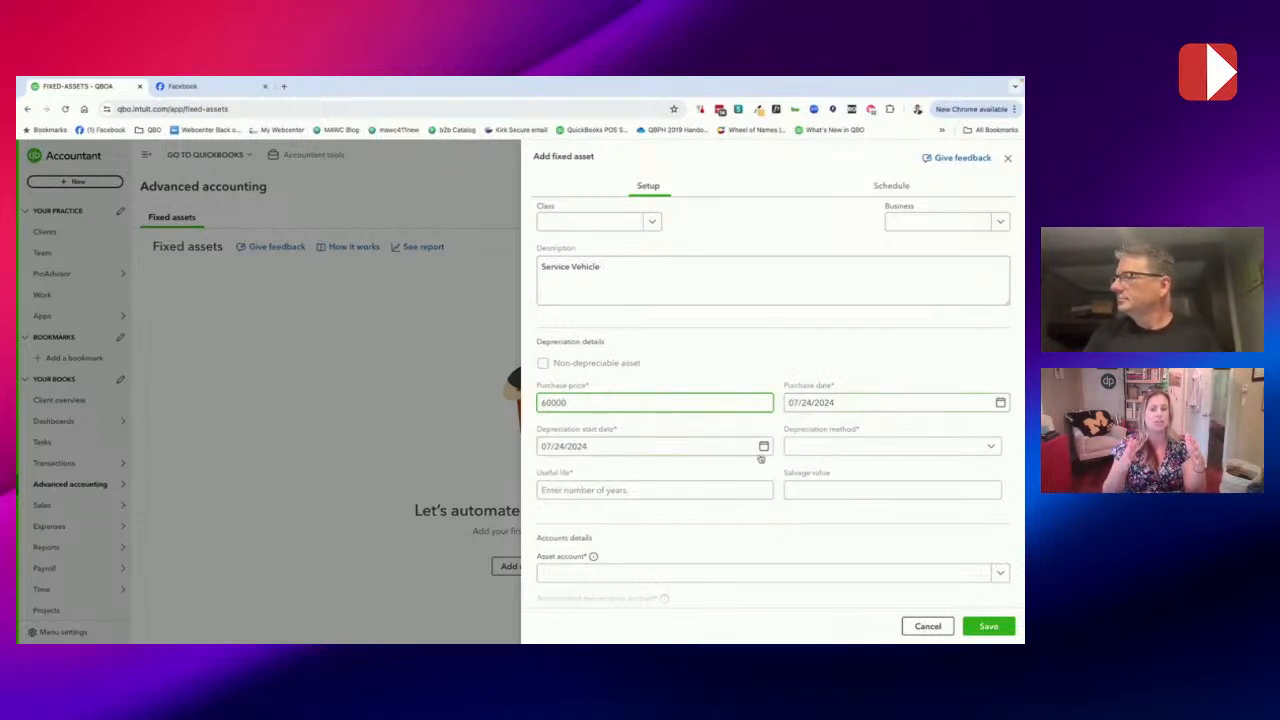
Set the truck's useful life to 5 years and its depreciation method to Straight Line
{"action": "left_click", "coordinate": [826, 451]}
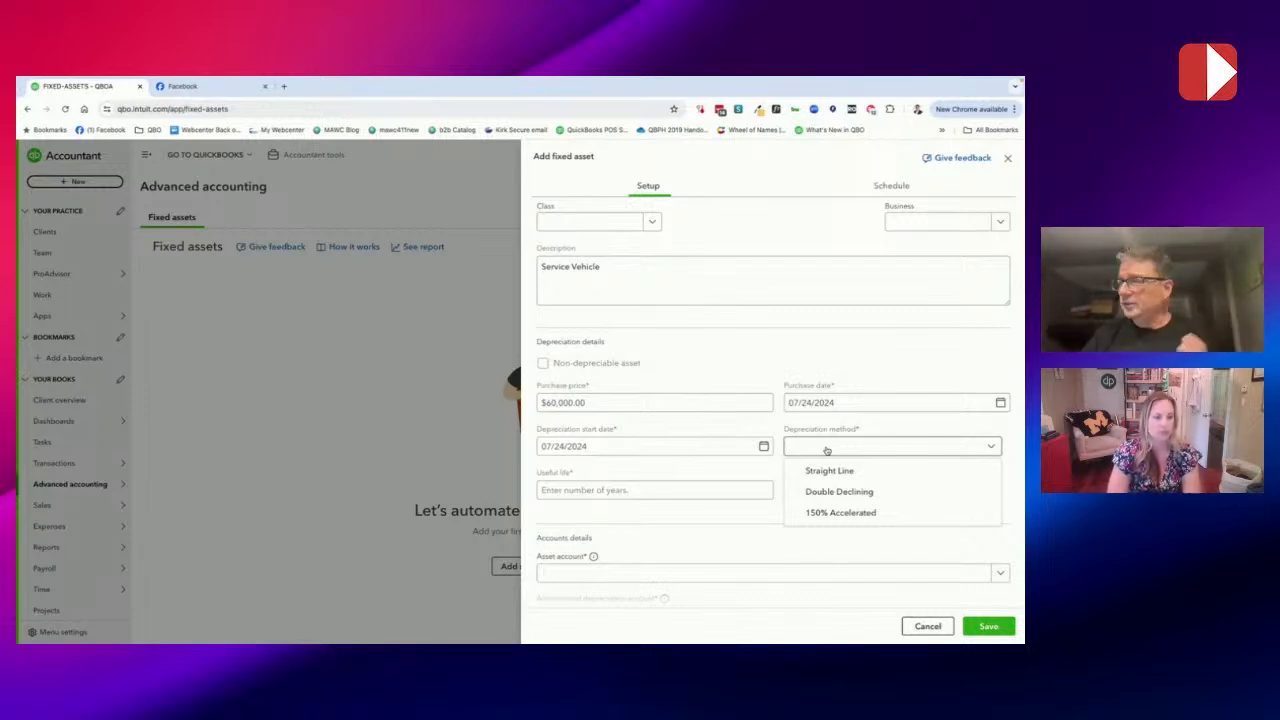
{"action": "left_click", "coordinate": [621, 487]}
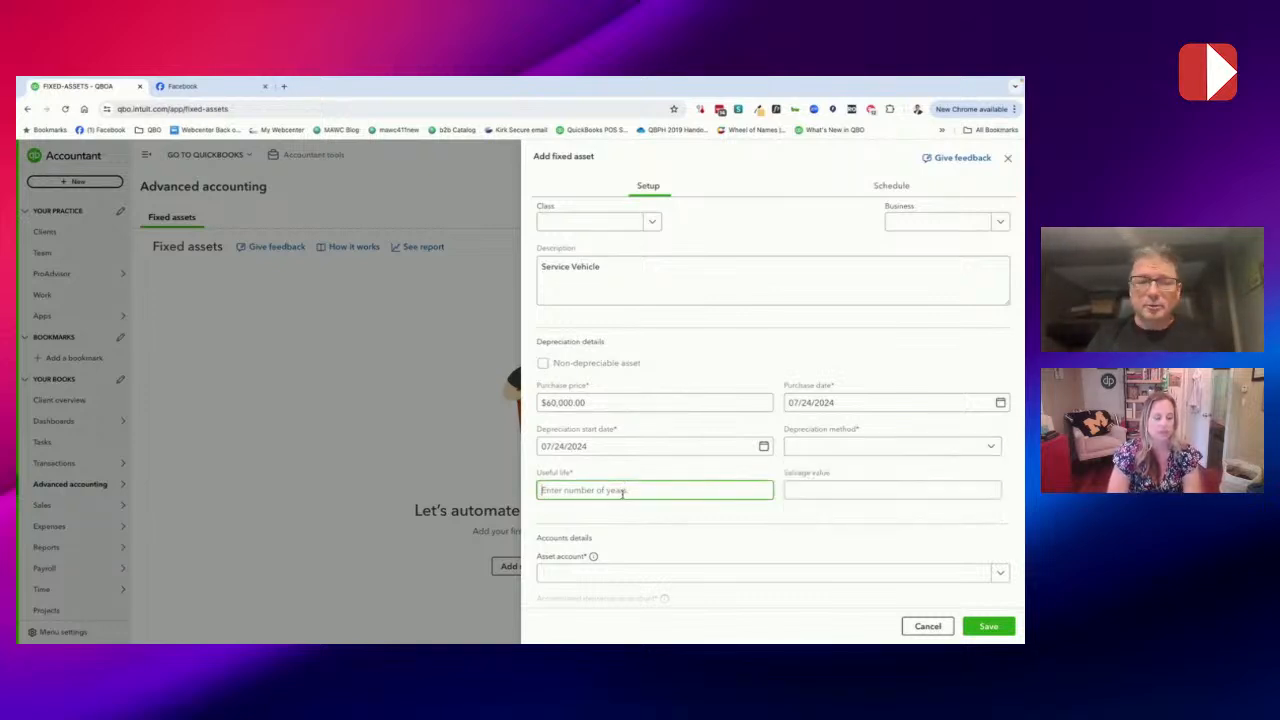
{"action": "type", "text": "5"}
{"action": "key", "text": "Tab"}
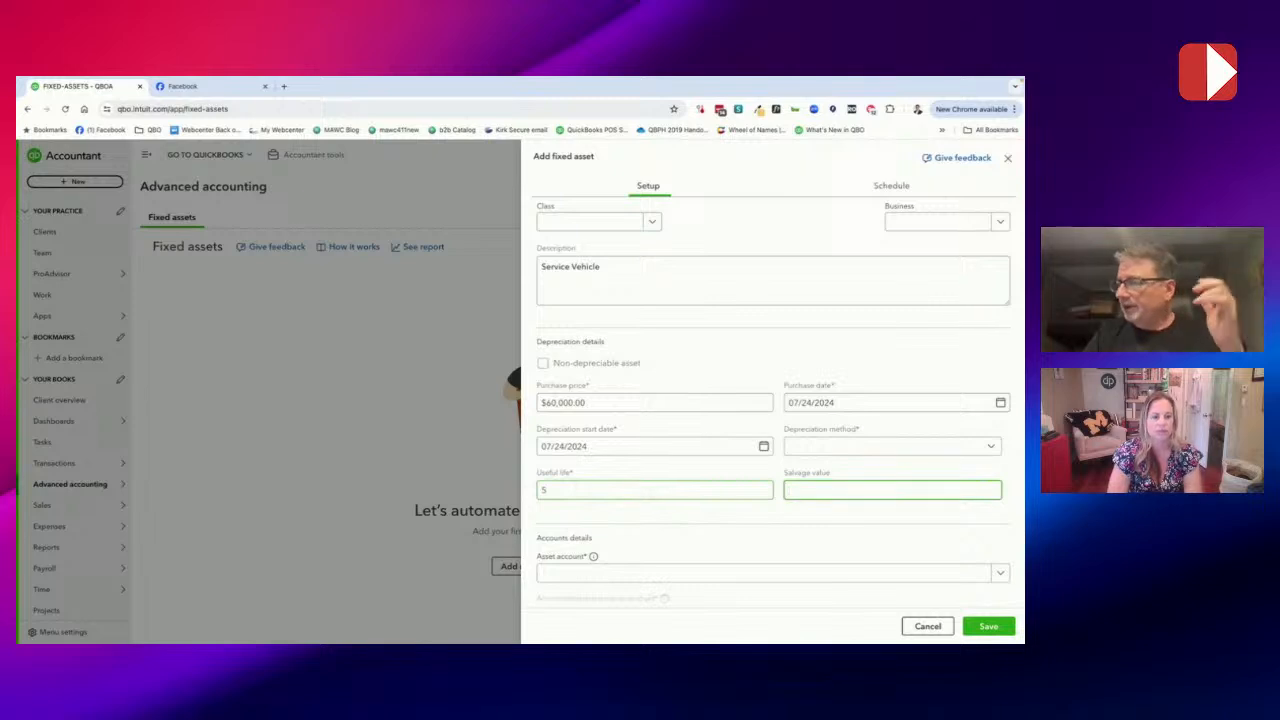
{"action": "left_click", "coordinate": [930, 447]}
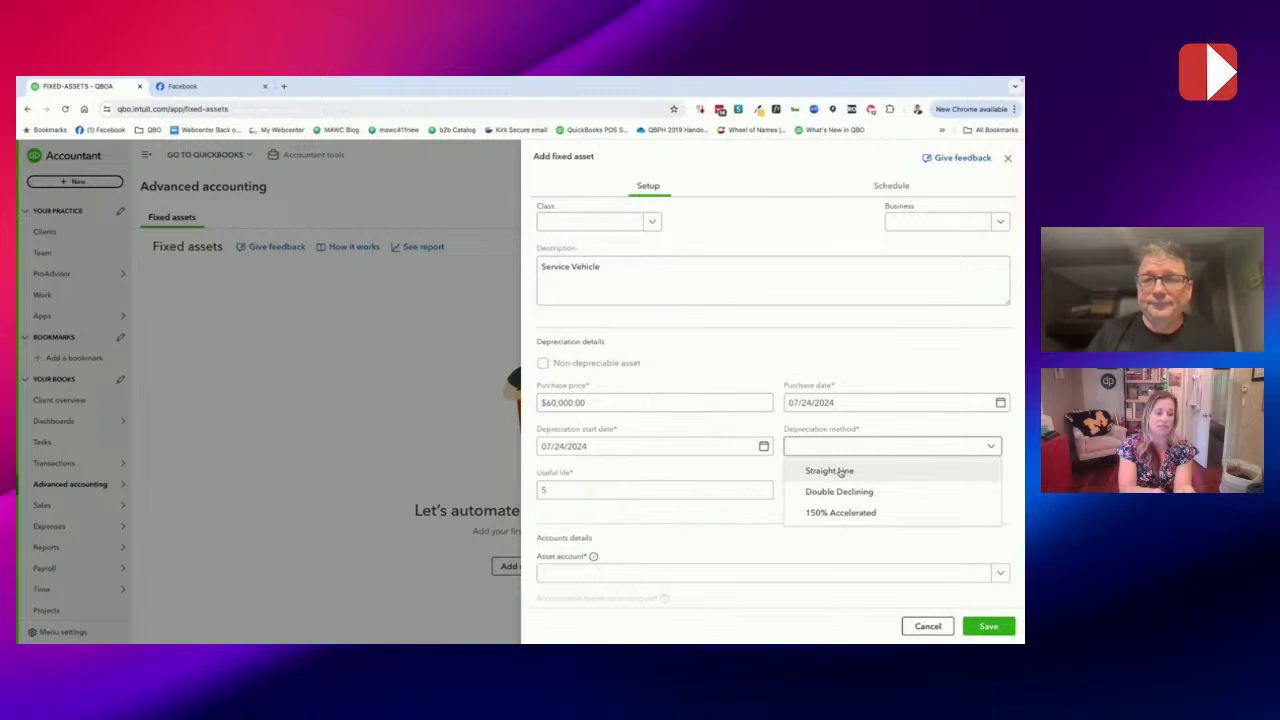
{"action": "left_click", "coordinate": [840, 471]}
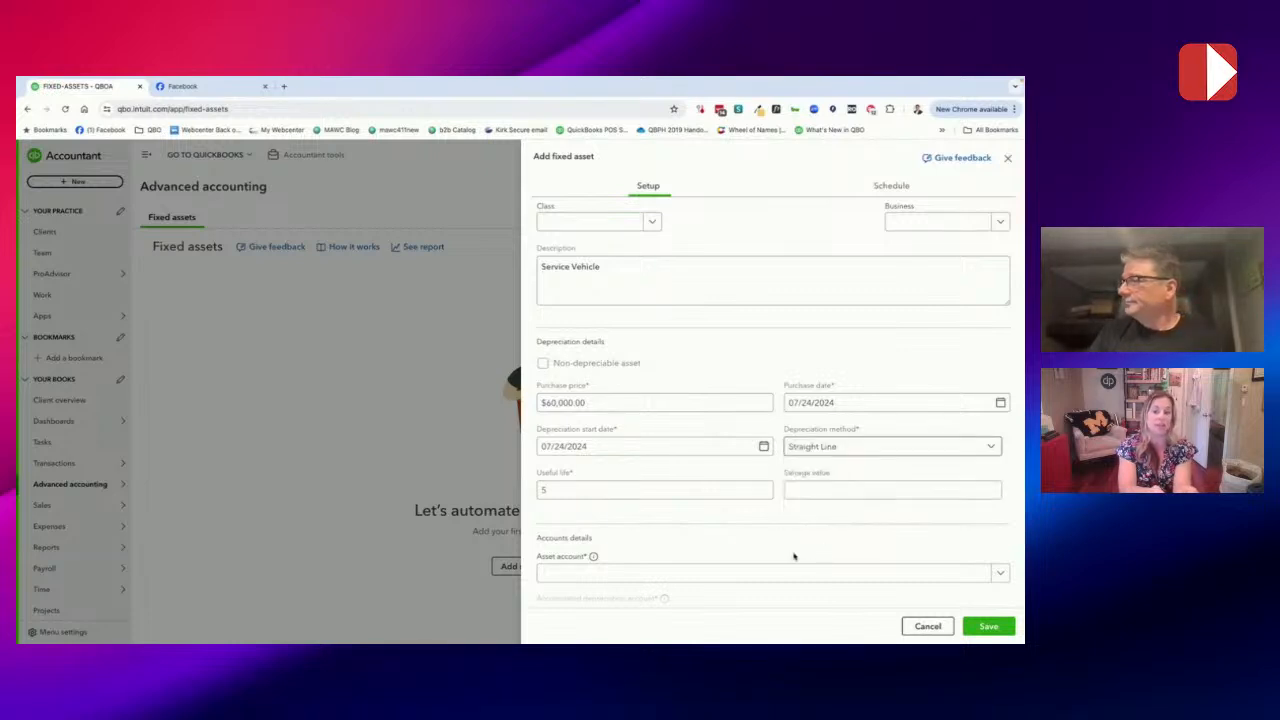
Enter 1000 as the truck's salvage value
{"action": "left_click", "coordinate": [836, 491]}
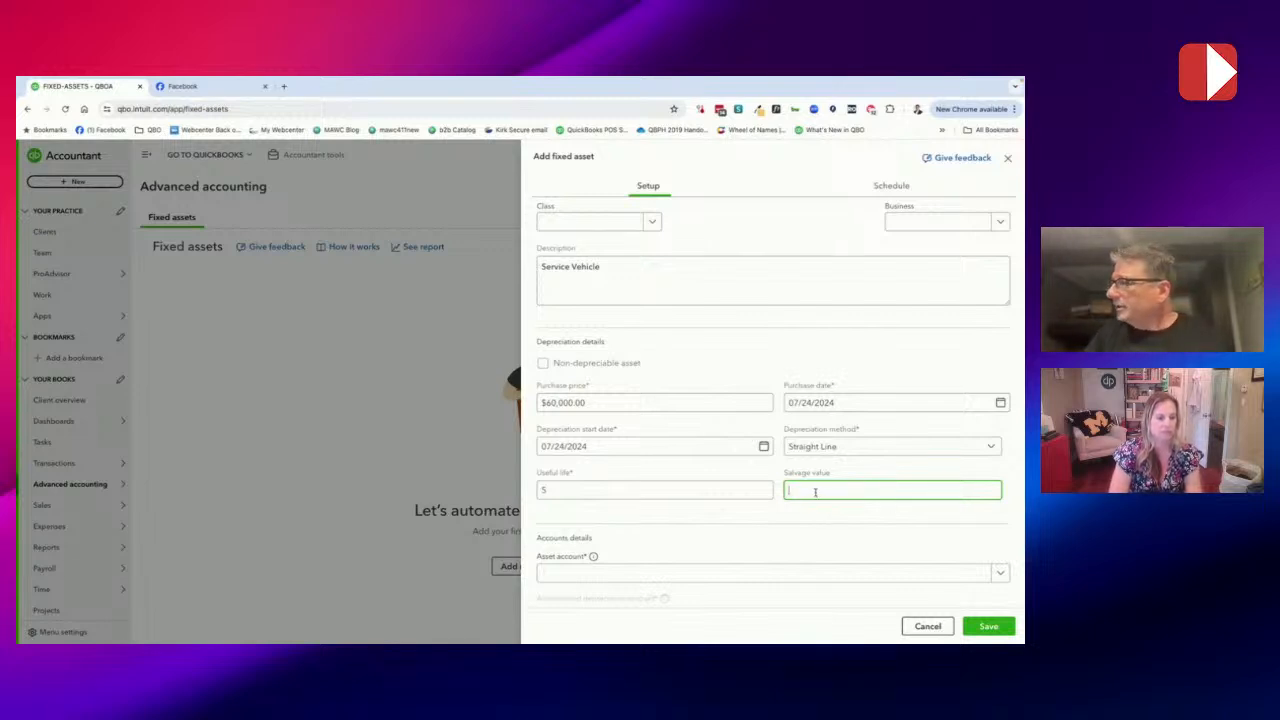
{"action": "left_click", "coordinate": [770, 489]}
{"action": "left_click", "coordinate": [805, 489]}
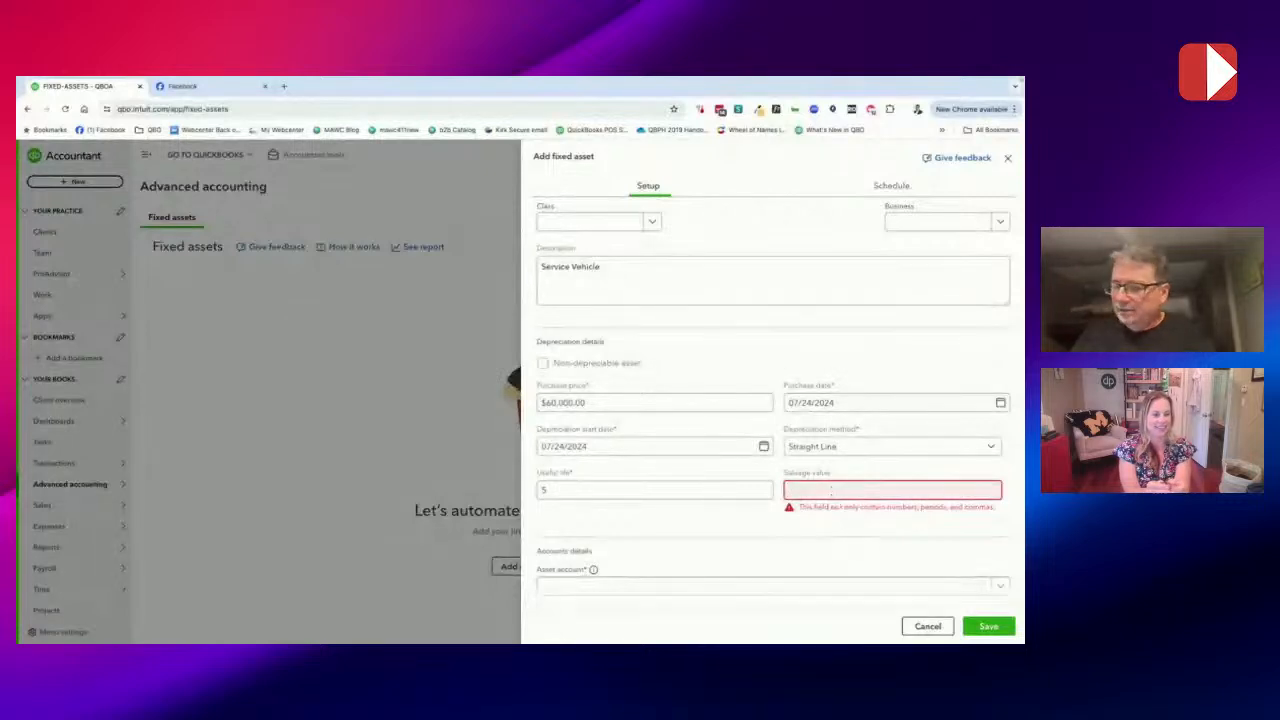
{"action": "key", "text": "BackSpace"}
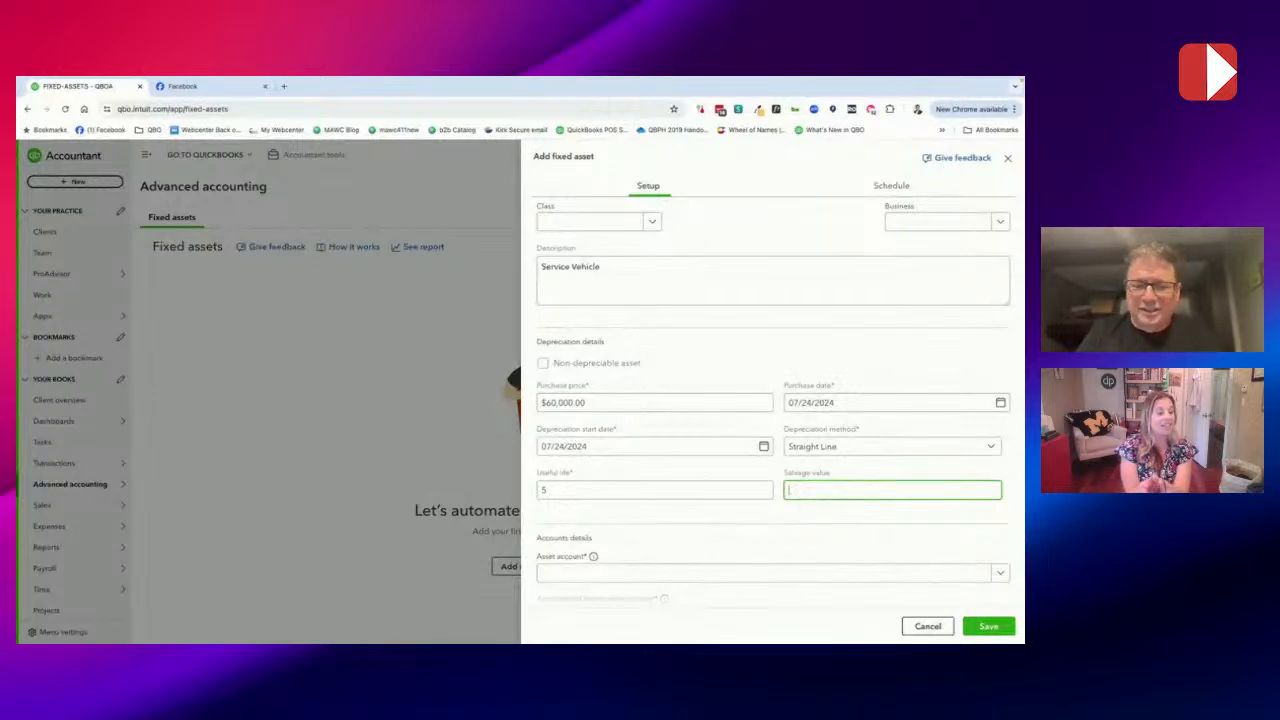
{"action": "type", "text": "1000"}
{"action": "key", "text": "Tab"}
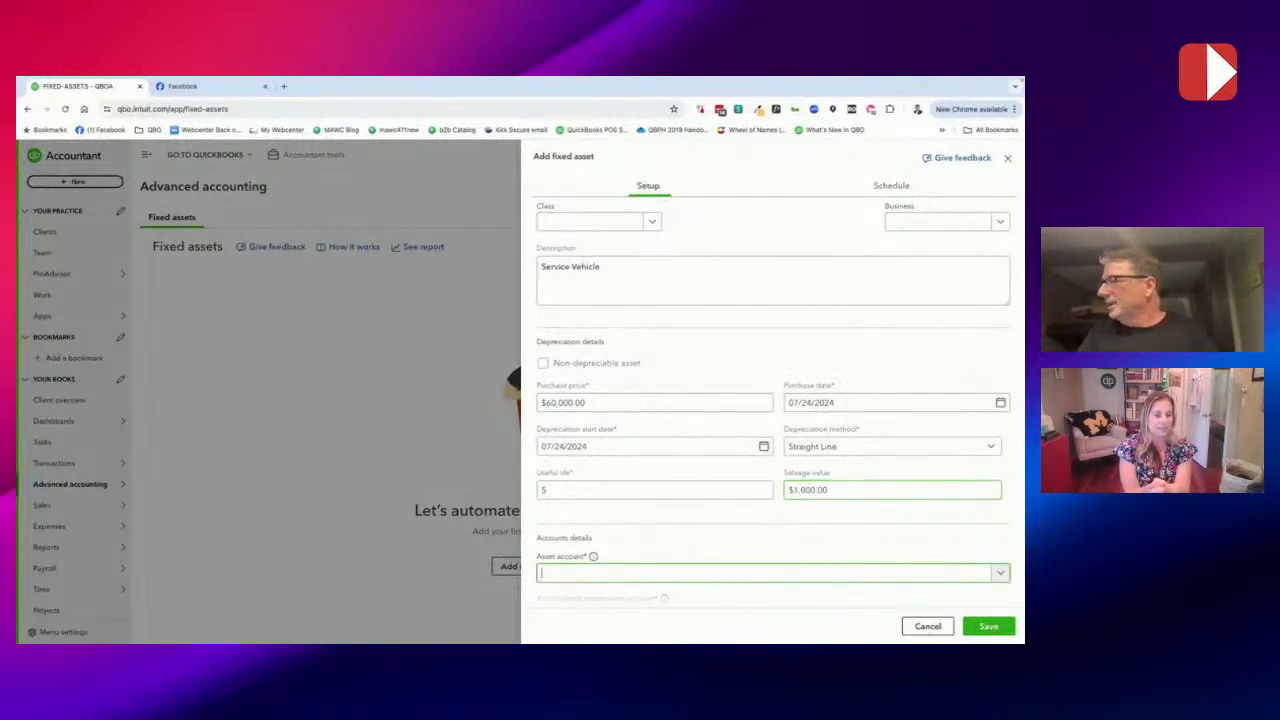
Change the truck's salvage value to 500
{"action": "left_click", "coordinate": [838, 489]}
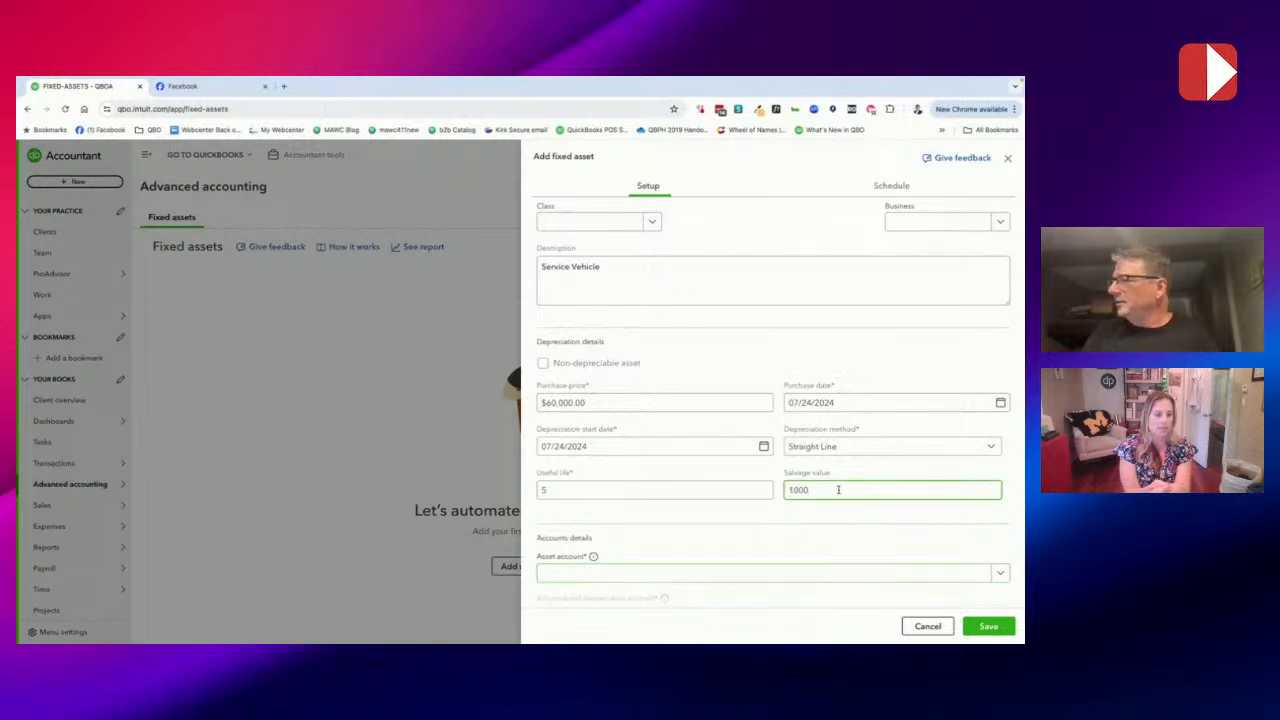
{"action": "key", "text": "BackSpace"}
{"action": "key", "text": "BackSpace"}
{"action": "key", "text": "BackSpace"}
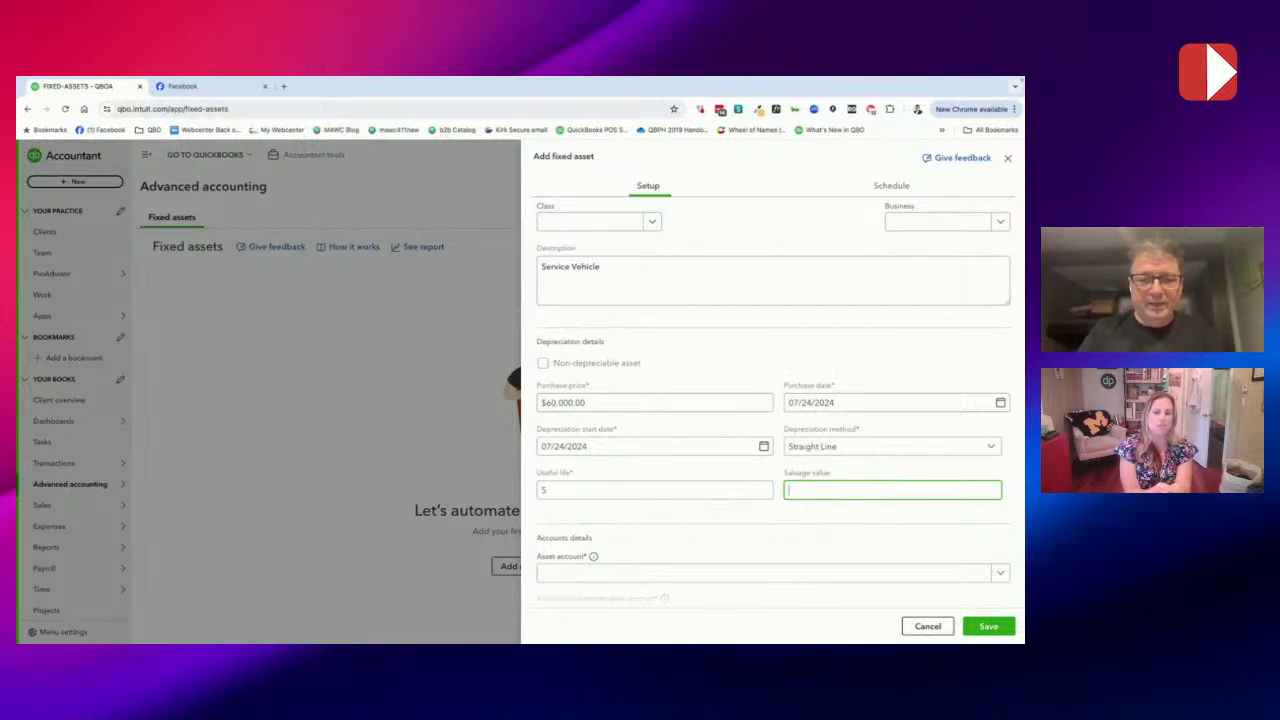
{"action": "type", "text": "500"}
{"action": "key", "text": "Tab"}
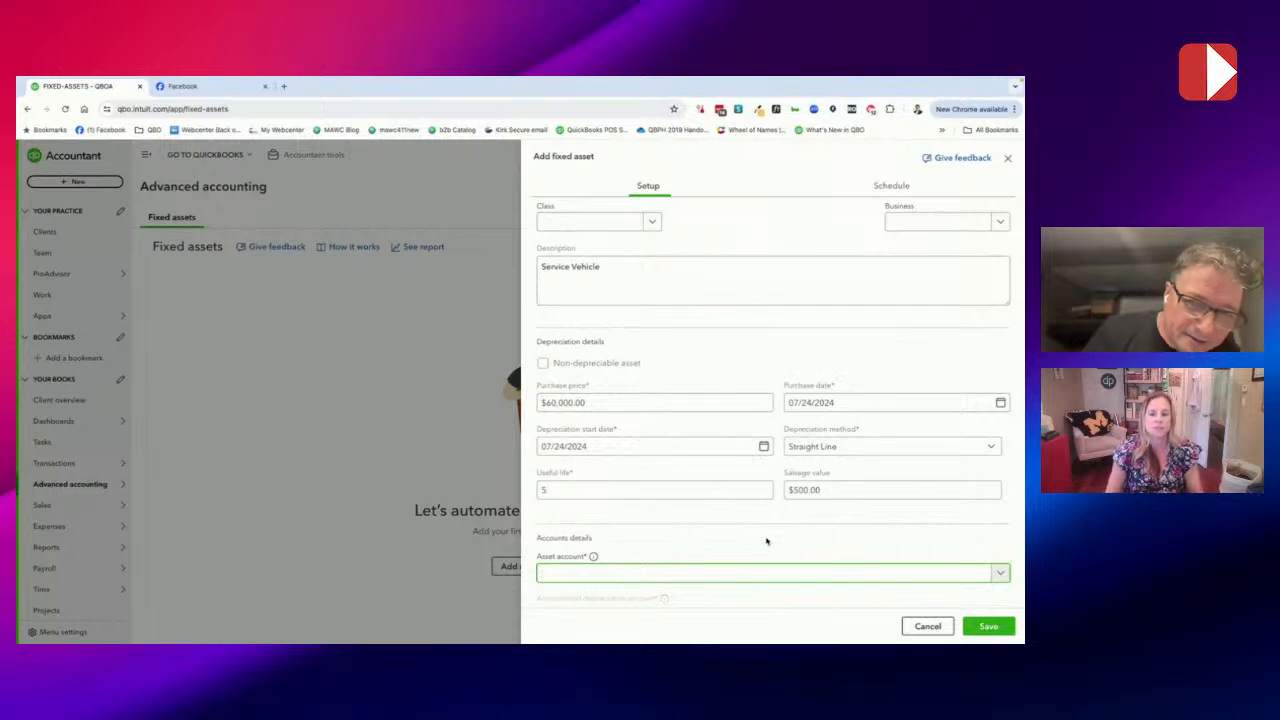
Start creating a new account for the truck's asset account in the accounts details
{"action": "scroll", "coordinate": [766, 541], "scroll_direction": "down", "scroll_amount": 1}
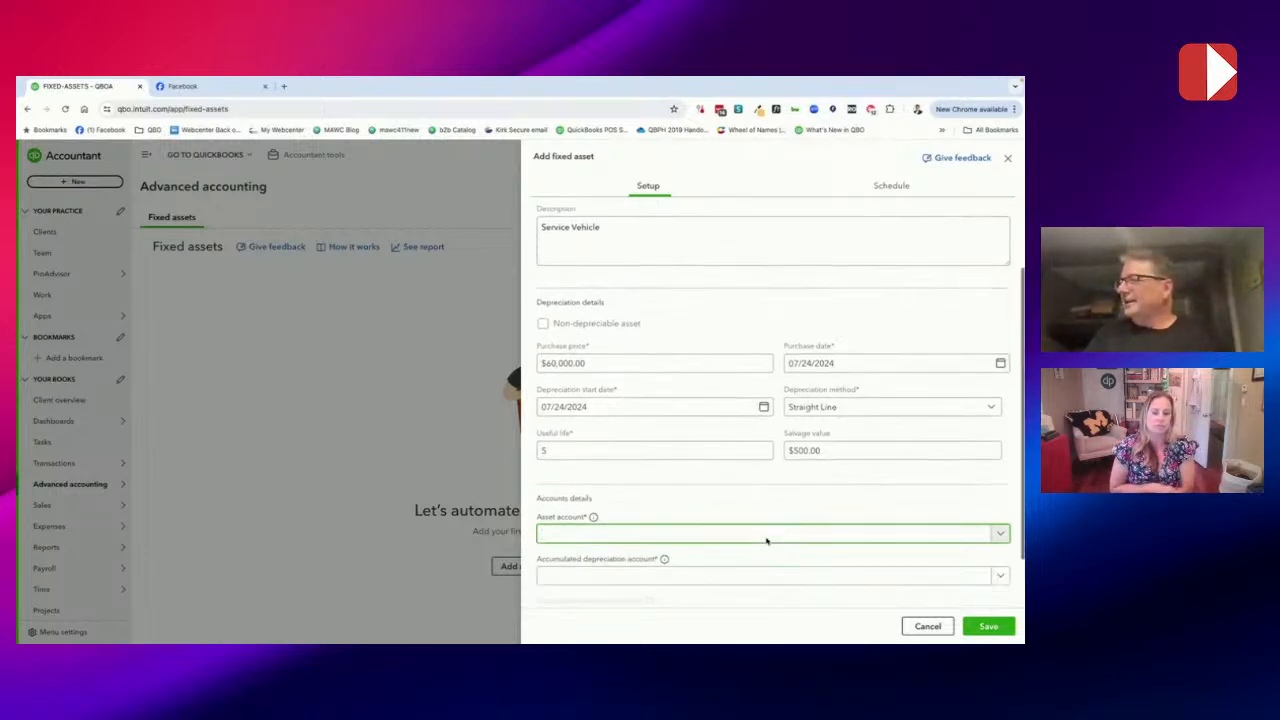
{"action": "scroll", "coordinate": [766, 541], "scroll_direction": "down", "scroll_amount": 2}
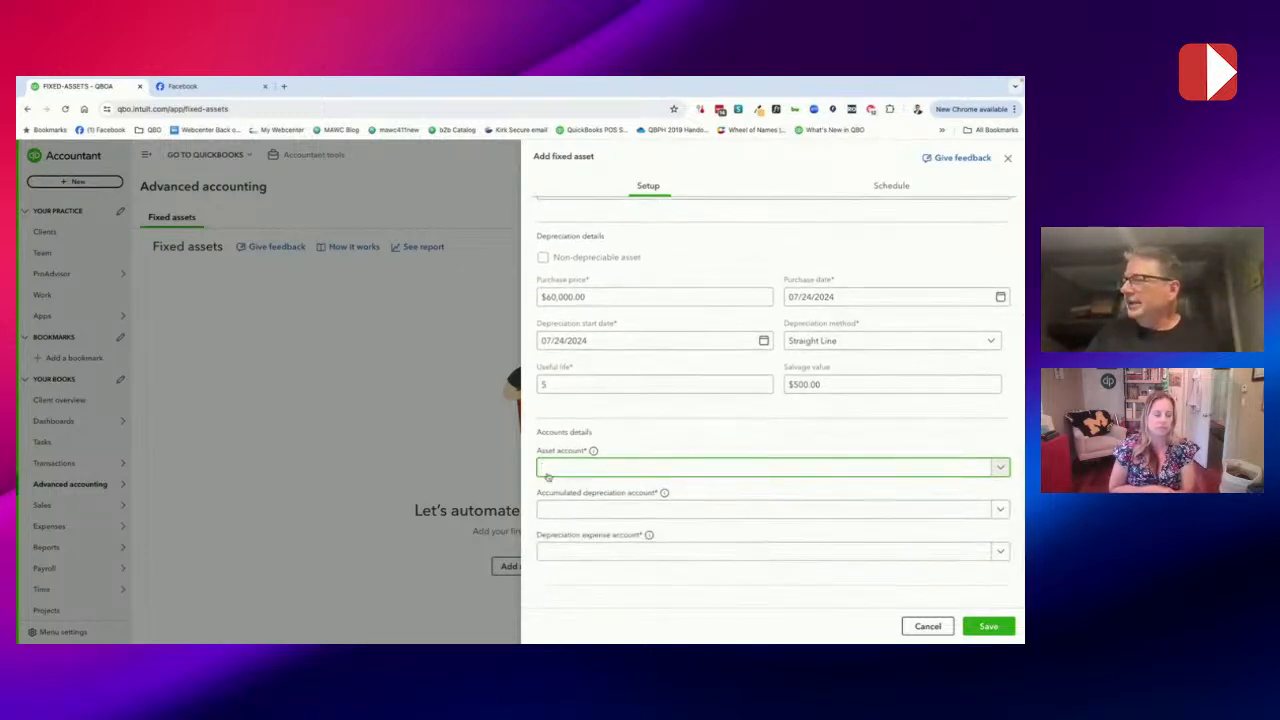
{"action": "left_click", "coordinate": [665, 471]}
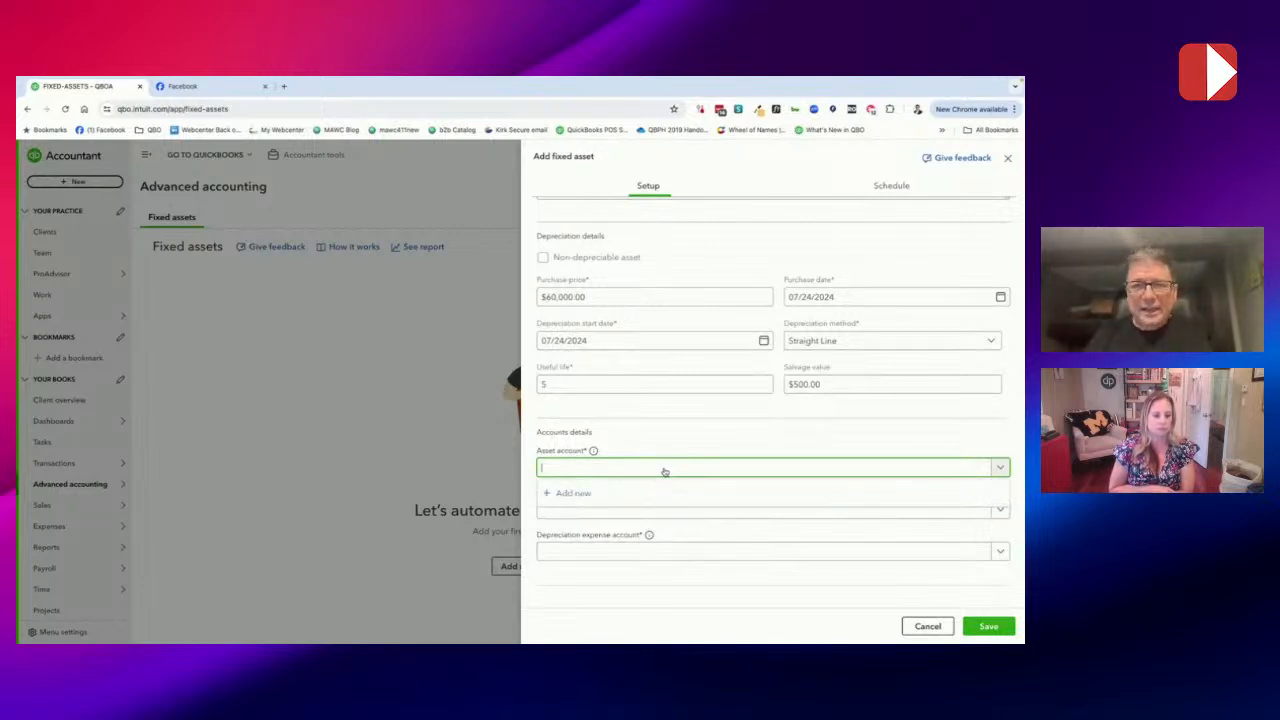
{"action": "left_click", "coordinate": [573, 492]}
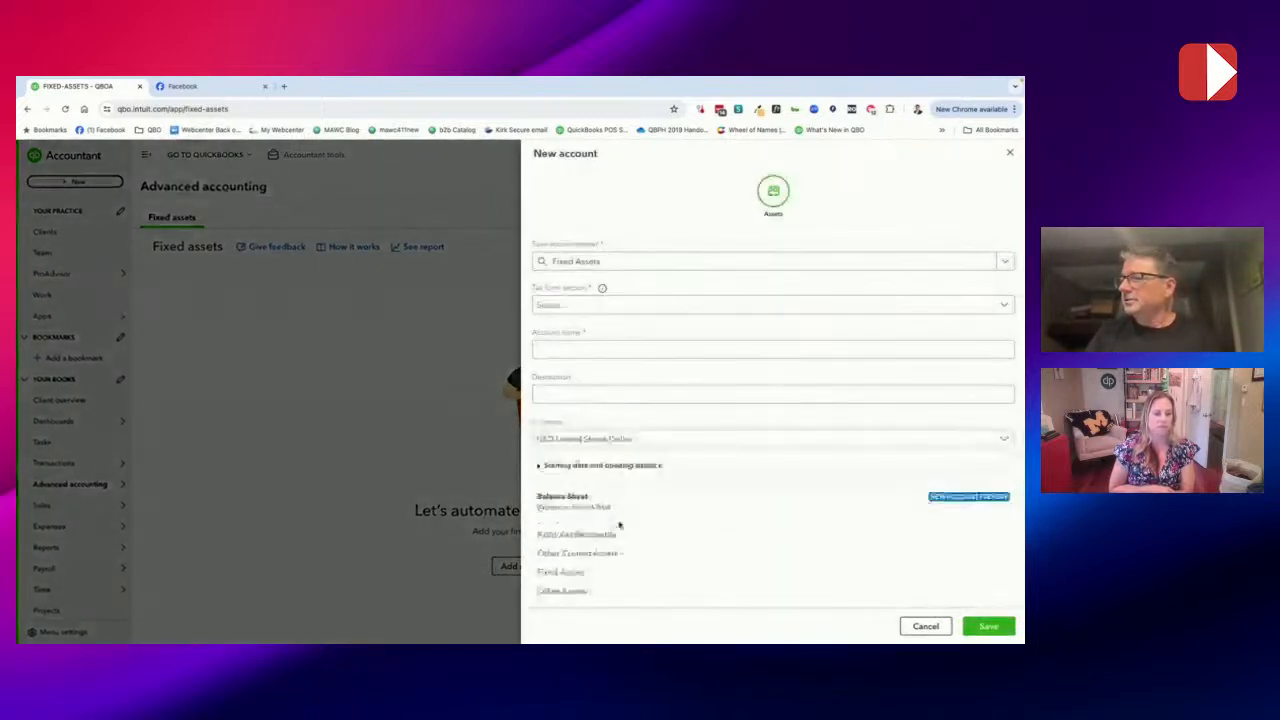
Set the new account's tax form section to Fixed Asset Other Tools Equipment
{"action": "left_click", "coordinate": [595, 305]}
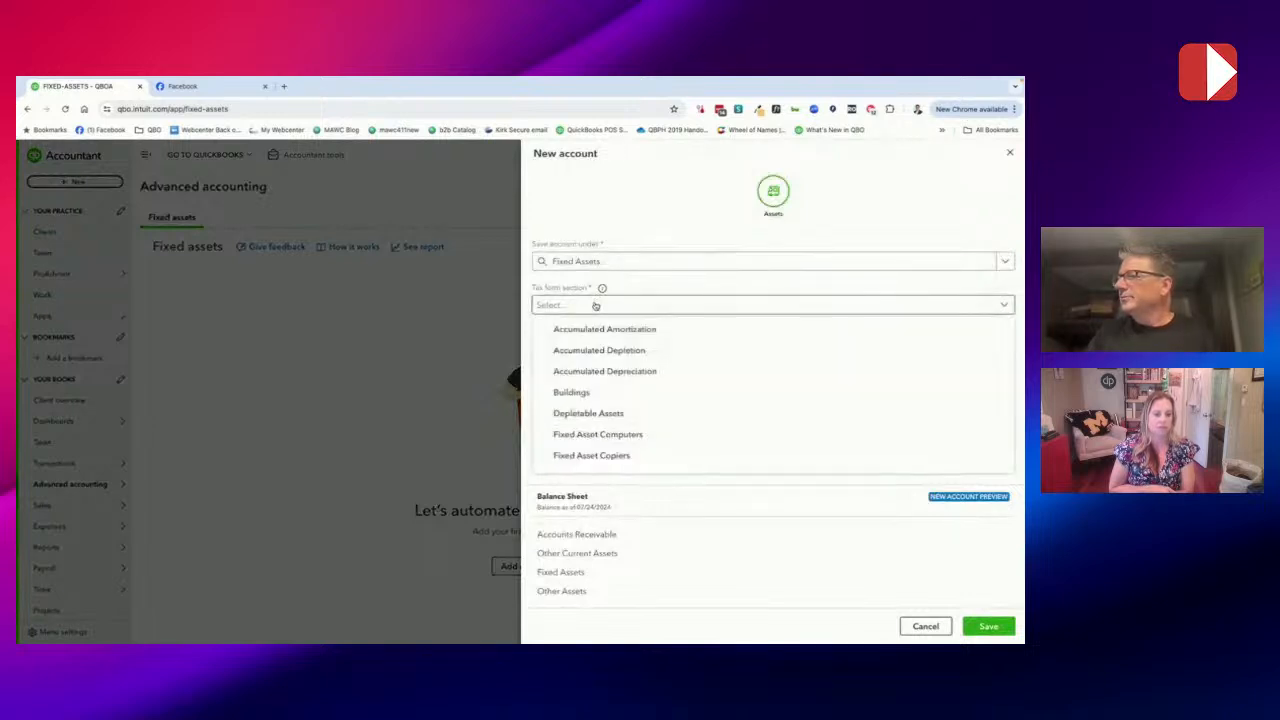
{"action": "scroll", "coordinate": [628, 408], "scroll_direction": "down", "scroll_amount": 1}
{"action": "scroll", "coordinate": [628, 408], "scroll_direction": "down", "scroll_amount": 1}
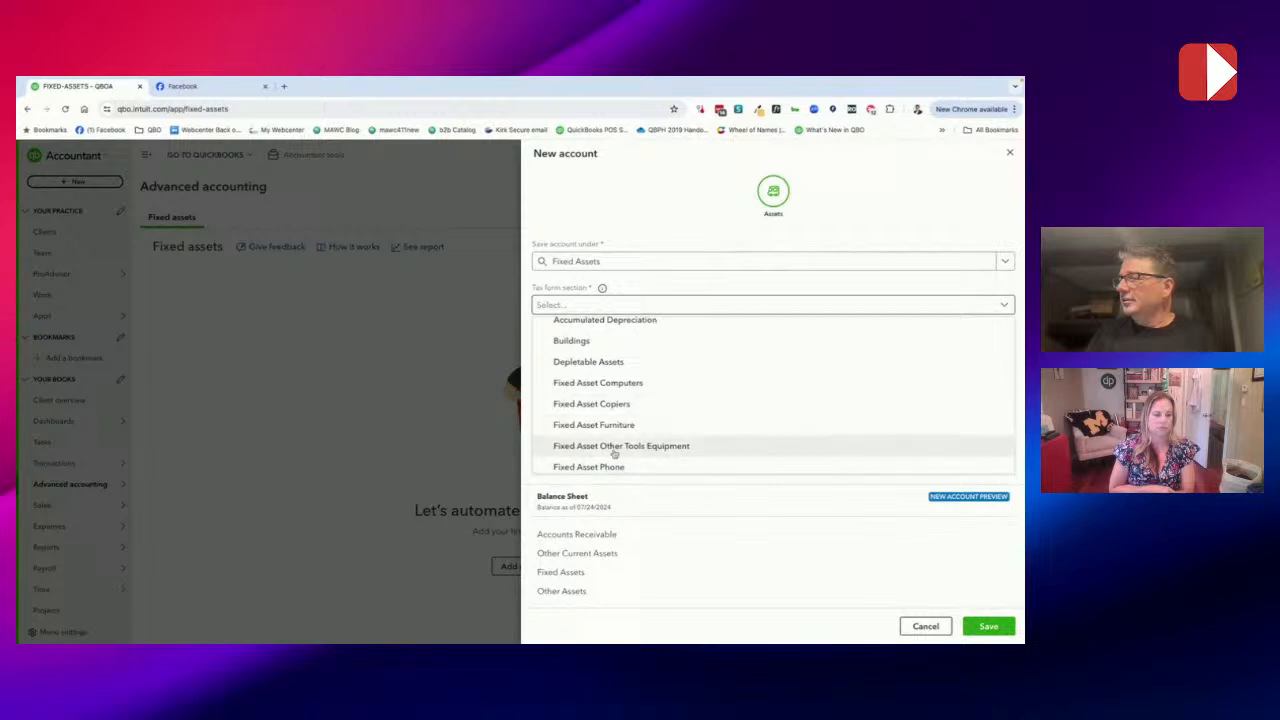
{"action": "scroll", "coordinate": [615, 438], "scroll_direction": "down", "scroll_amount": 6}
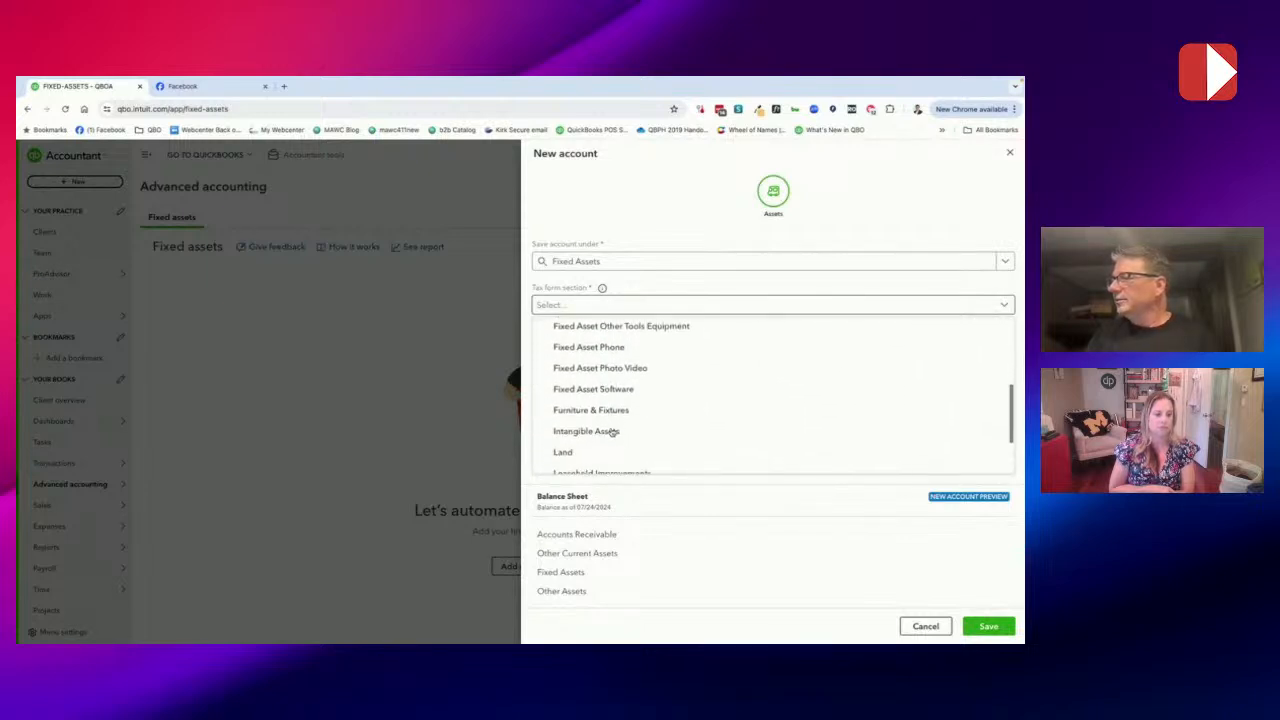
{"action": "scroll", "coordinate": [612, 435], "scroll_direction": "up", "scroll_amount": 3}
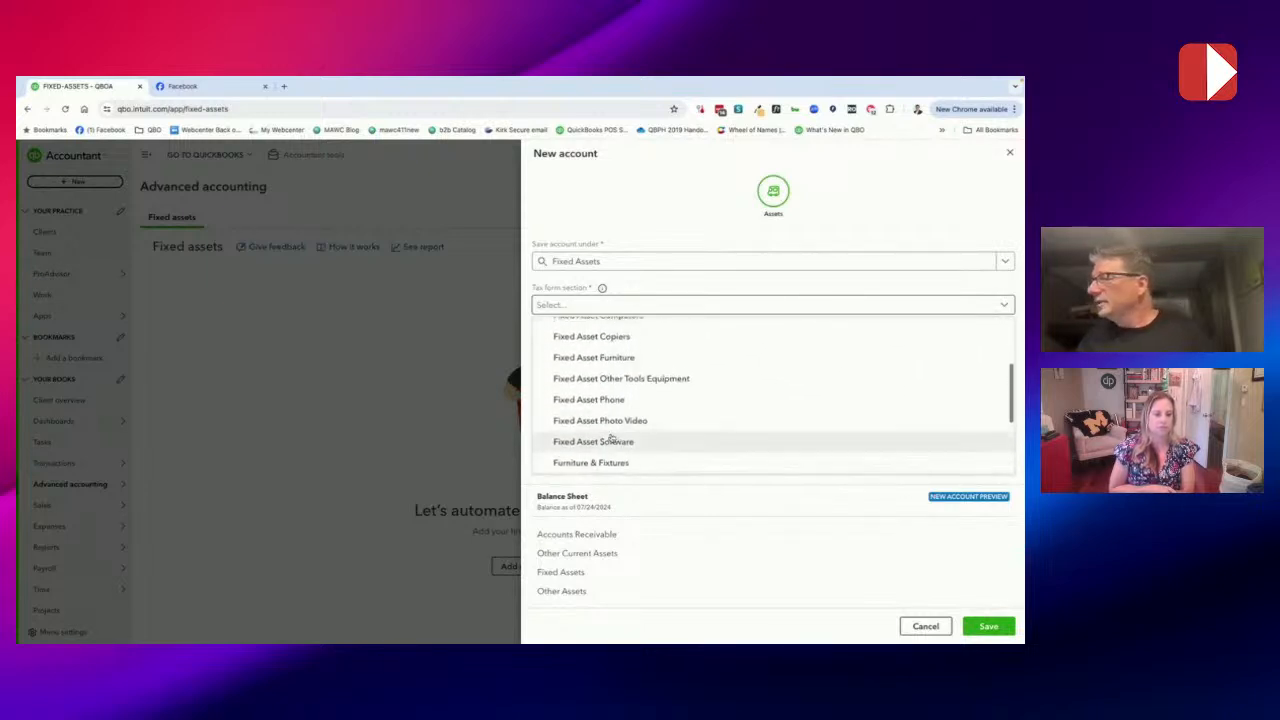
{"action": "scroll", "coordinate": [612, 418], "scroll_direction": "up", "scroll_amount": 2}
{"action": "scroll", "coordinate": [620, 405], "scroll_direction": "up", "scroll_amount": 1}
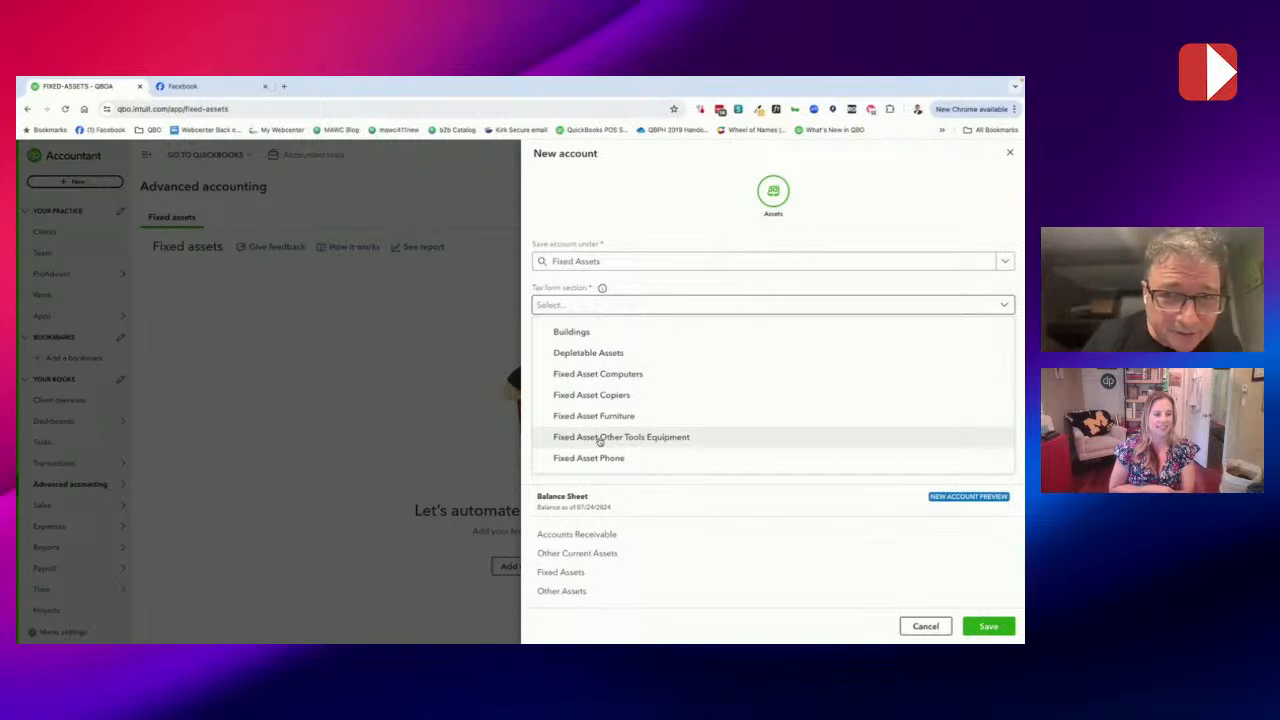
{"action": "left_click", "coordinate": [600, 441]}
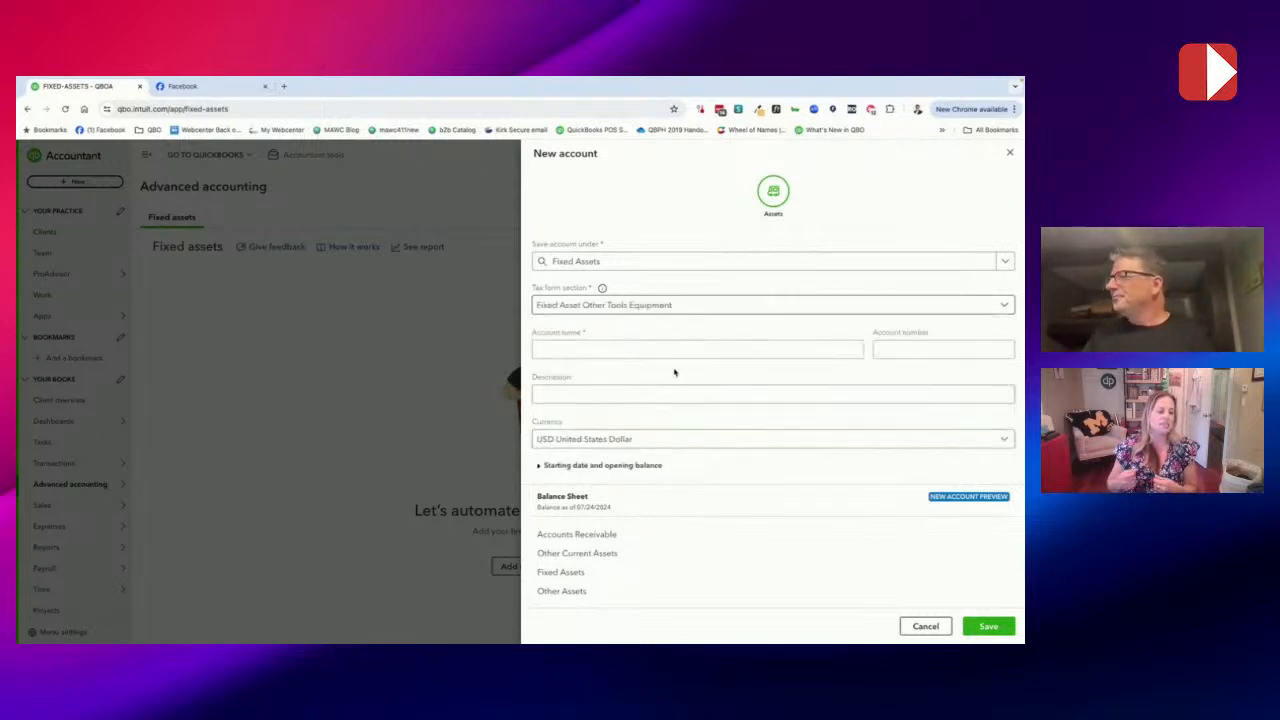
Name the new fixed asset account Truck and set its tax form section to Vehicles
{"action": "left_click", "coordinate": [638, 352]}
{"action": "type", "text": "Truck"}
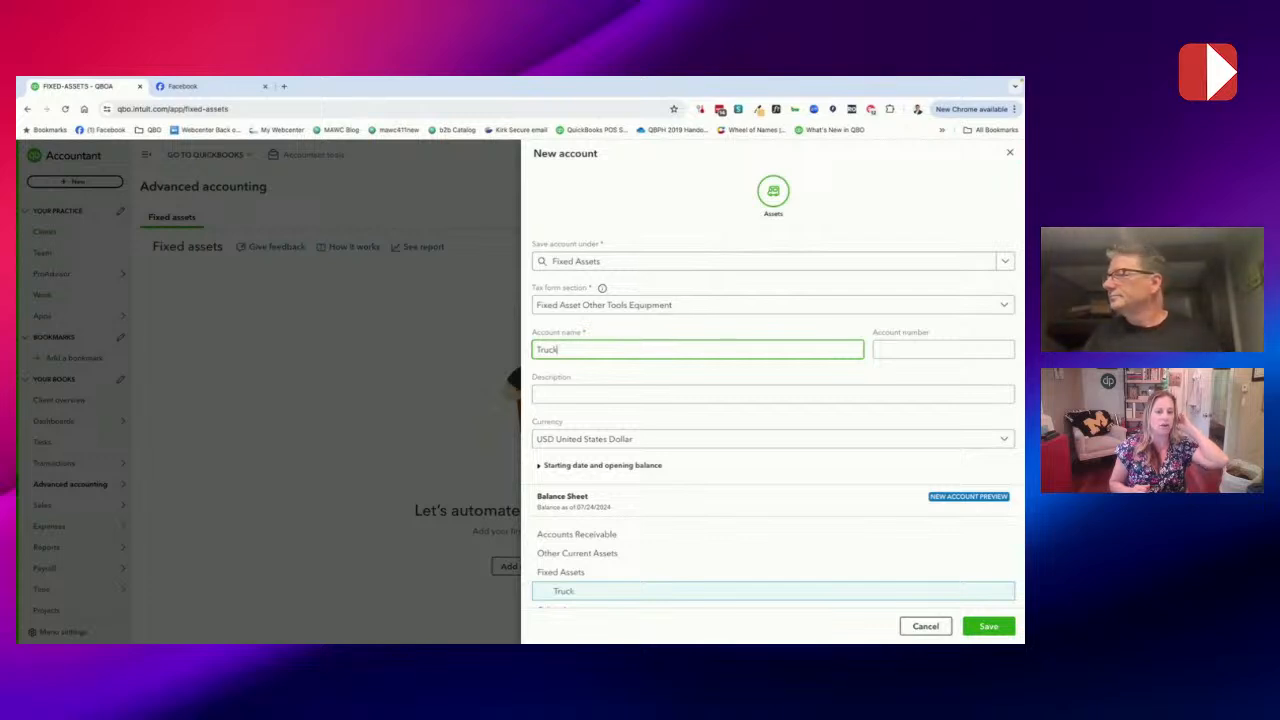
{"action": "left_click", "coordinate": [700, 305]}
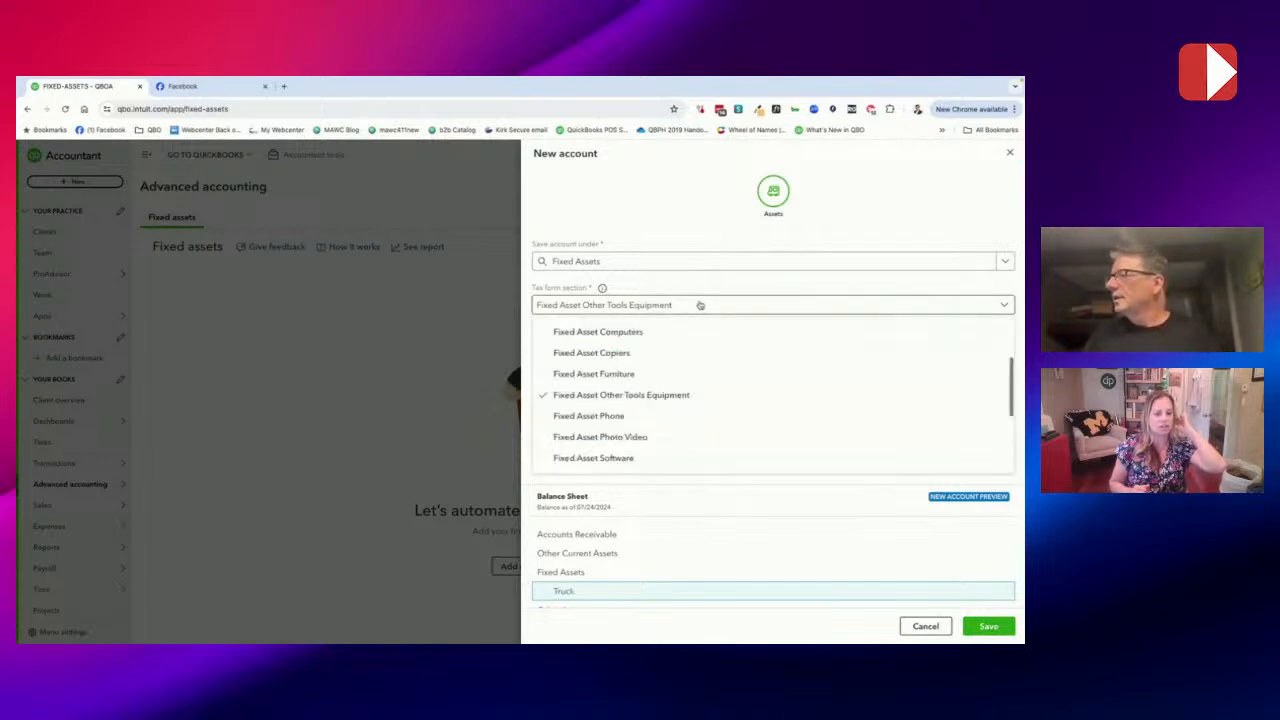
{"action": "scroll", "coordinate": [687, 391], "scroll_direction": "down", "scroll_amount": 2}
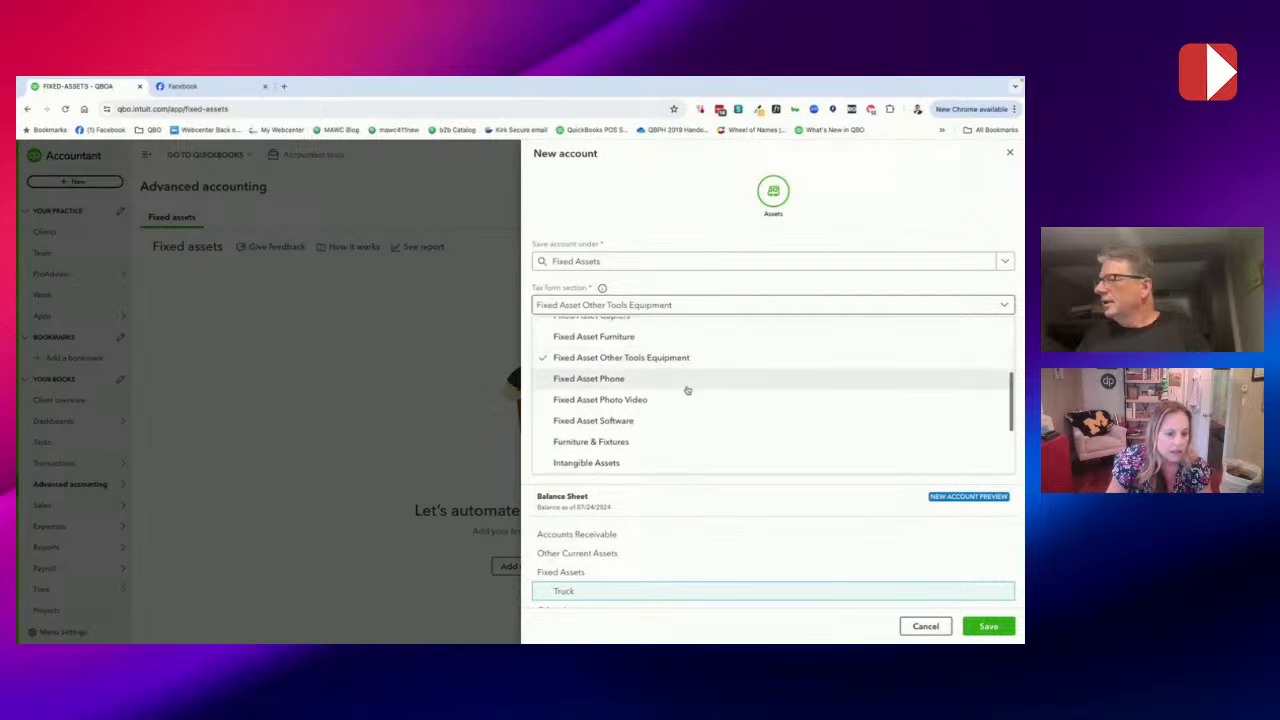
{"action": "scroll", "coordinate": [638, 425], "scroll_direction": "down", "scroll_amount": 3}
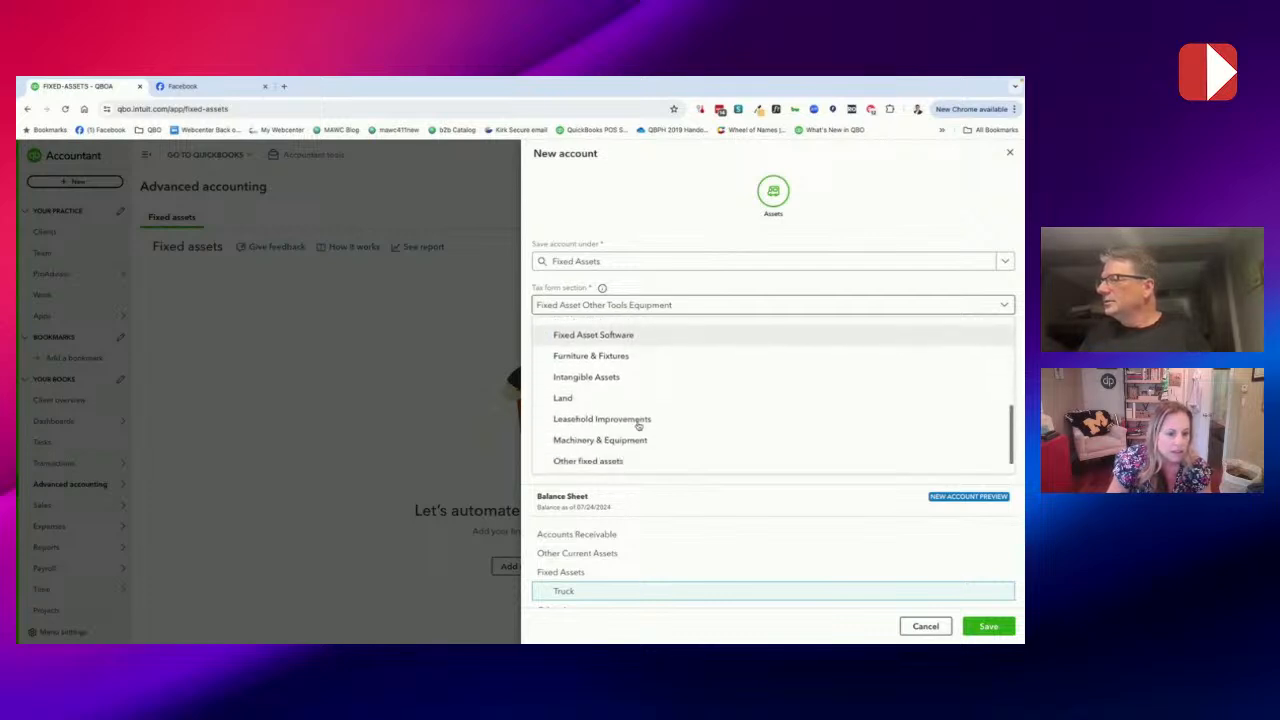
{"action": "left_click", "coordinate": [598, 459]}
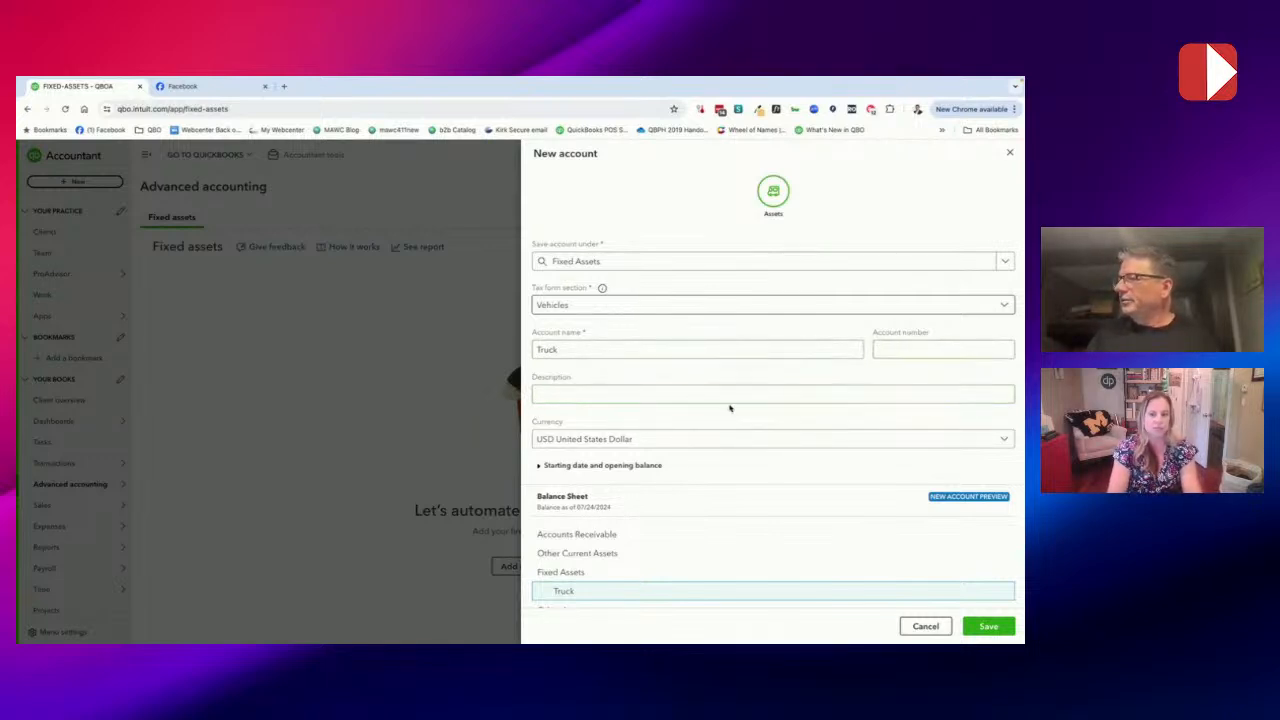
Save the new Truck account as the truck's asset account
{"action": "scroll", "coordinate": [746, 403], "scroll_direction": "down", "scroll_amount": 1}
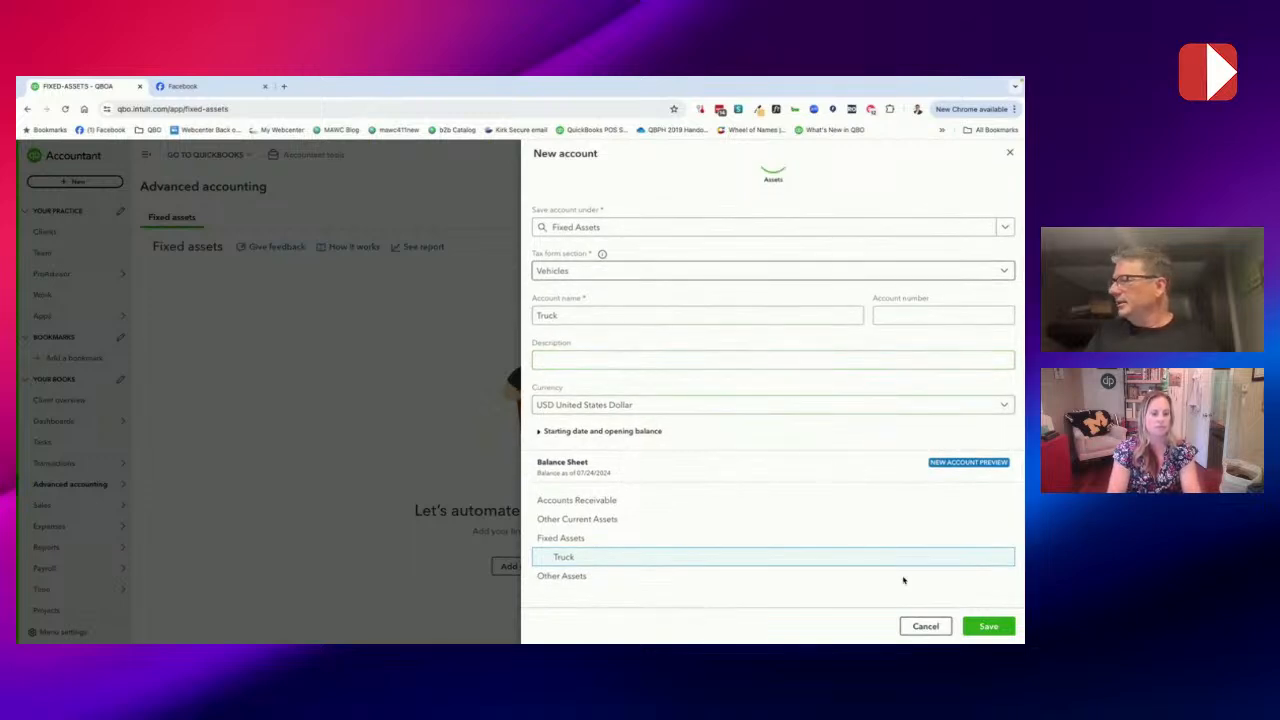
{"action": "left_click", "coordinate": [989, 627]}
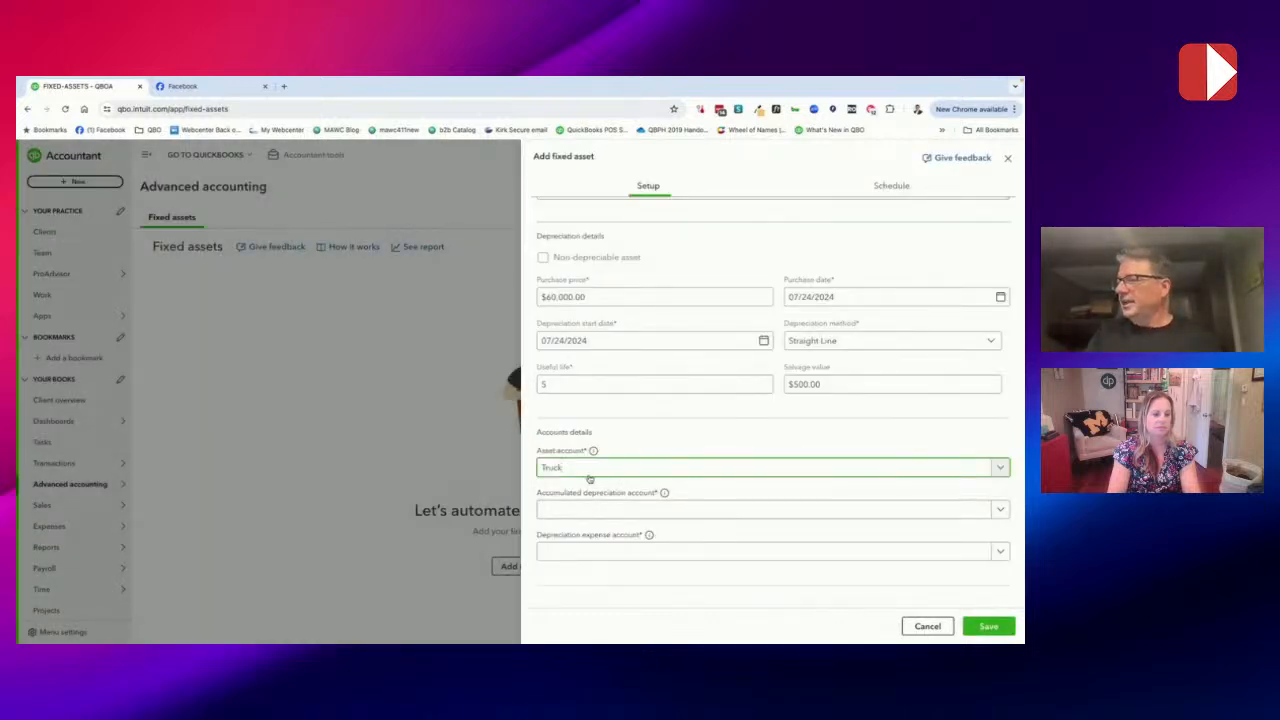
Start a new account for the accumulated depreciation account and set its tax form section to Accumulated Depreciation
{"action": "left_click", "coordinate": [604, 514]}
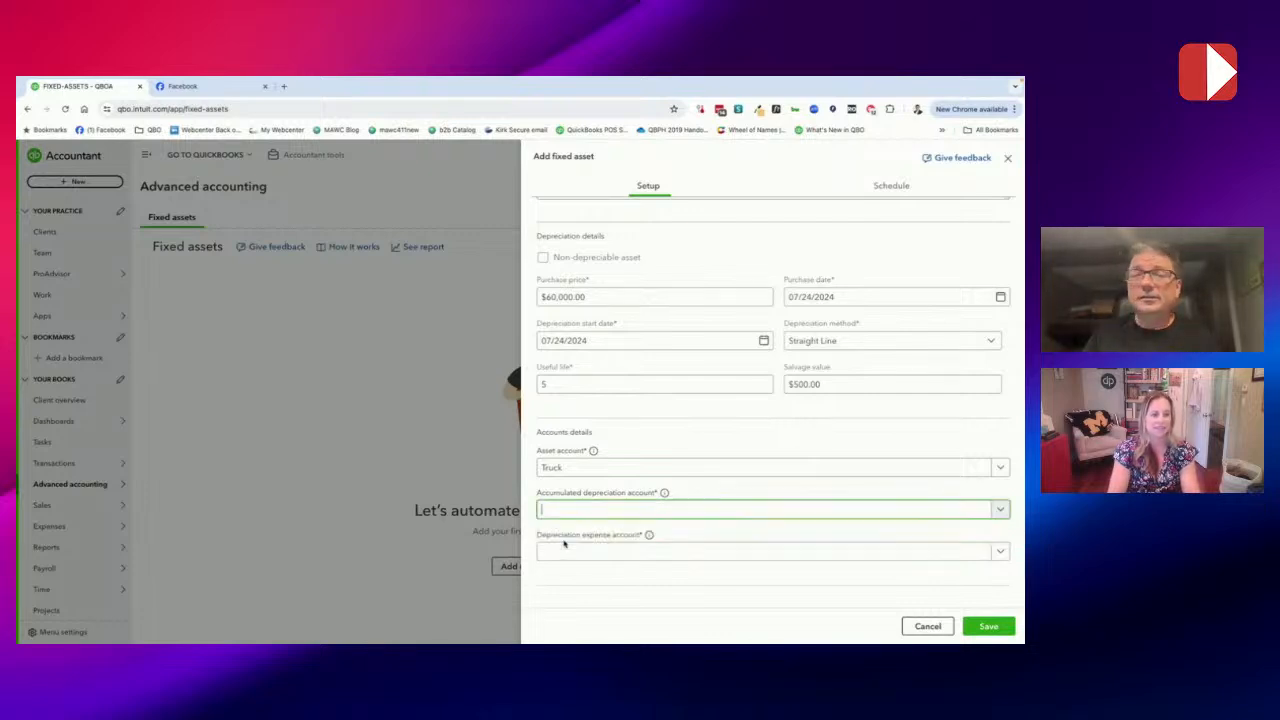
{"action": "left_click", "coordinate": [565, 536]}
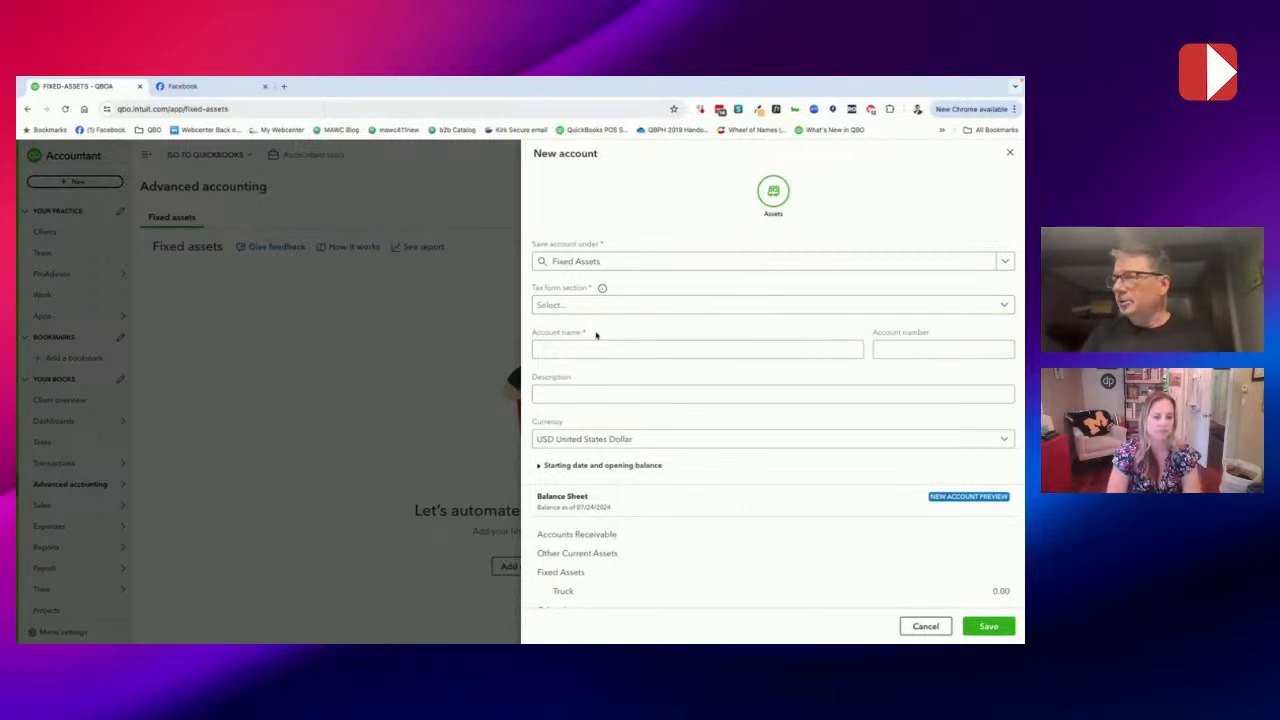
{"action": "left_click", "coordinate": [591, 312]}
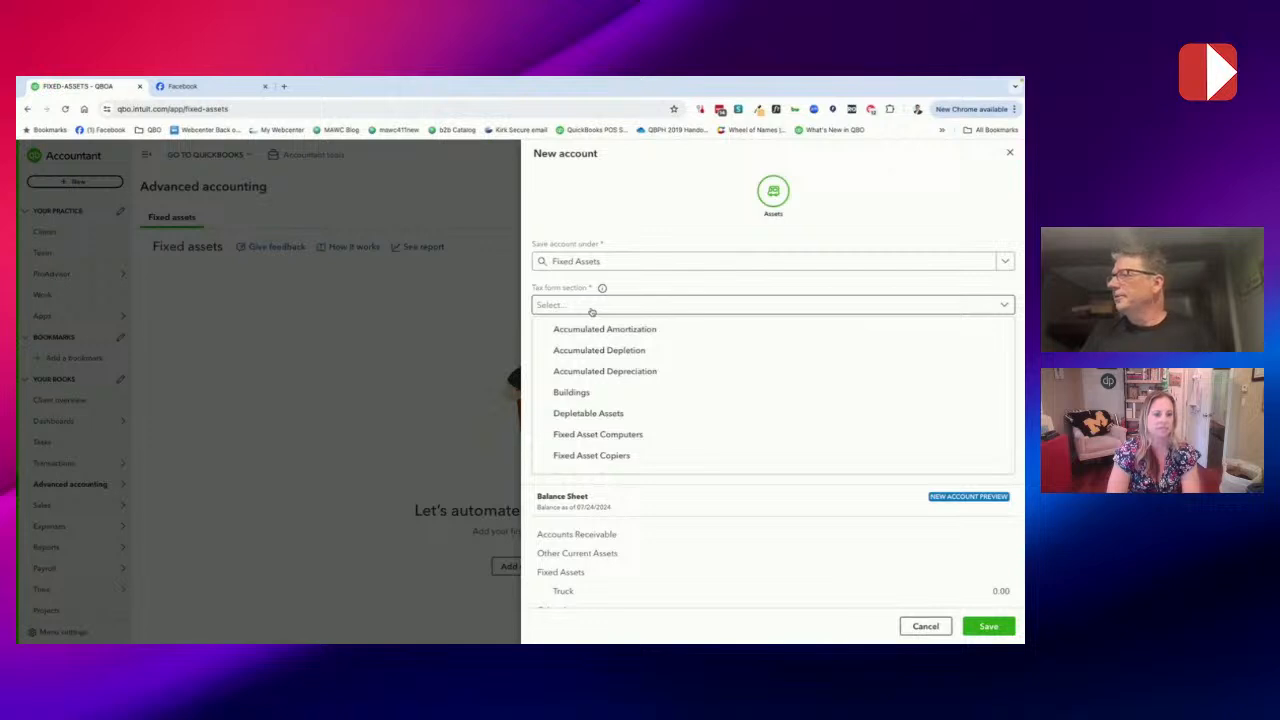
{"action": "left_click", "coordinate": [596, 371]}
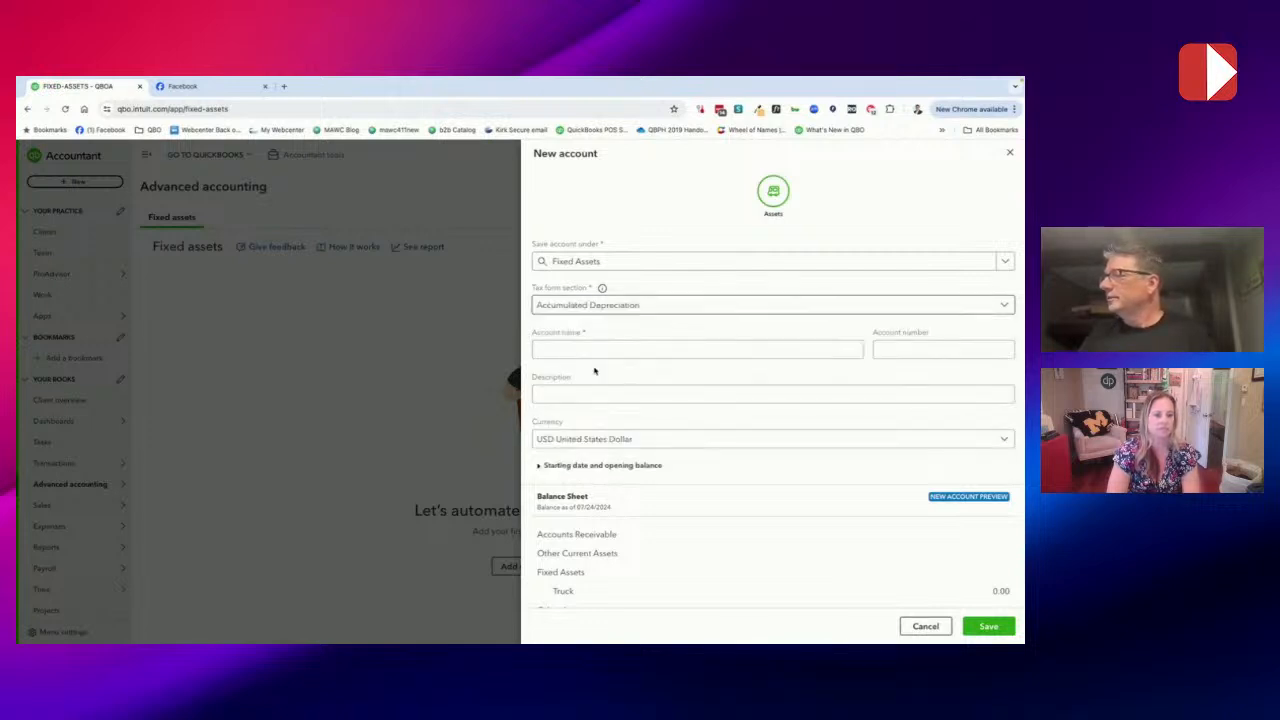
{"action": "left_click", "coordinate": [618, 309]}
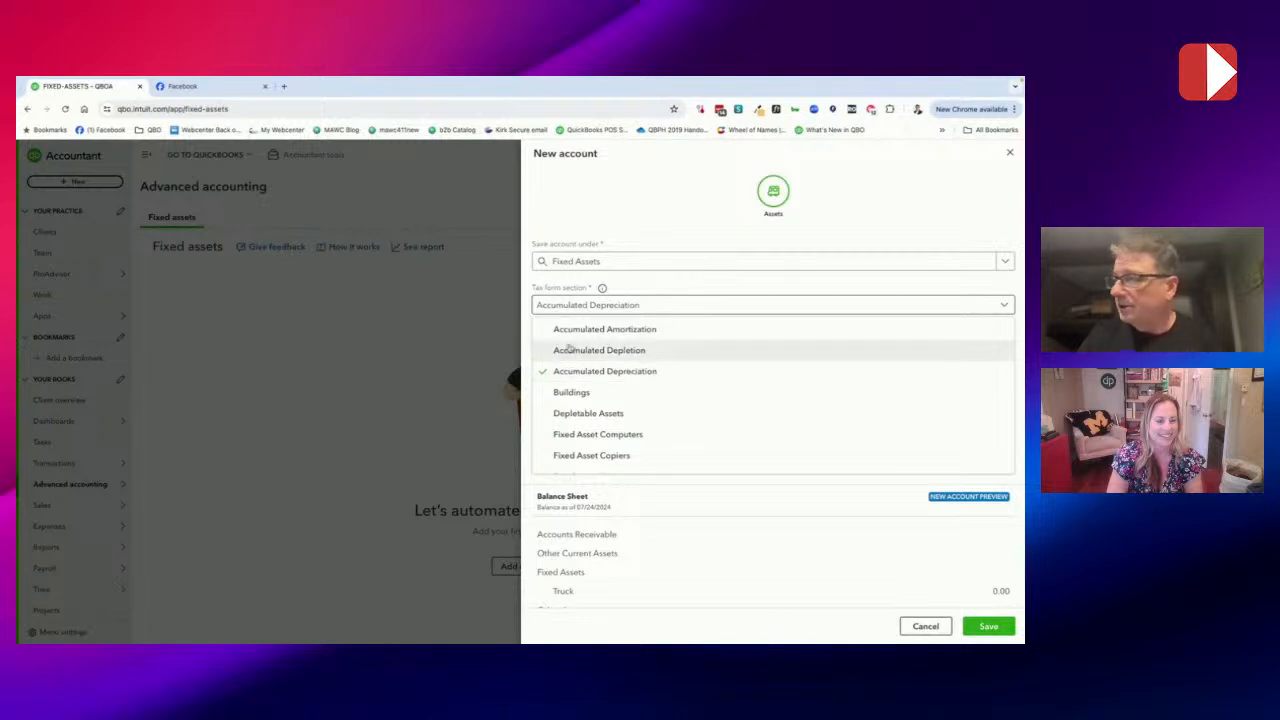
{"action": "left_click", "coordinate": [634, 369]}
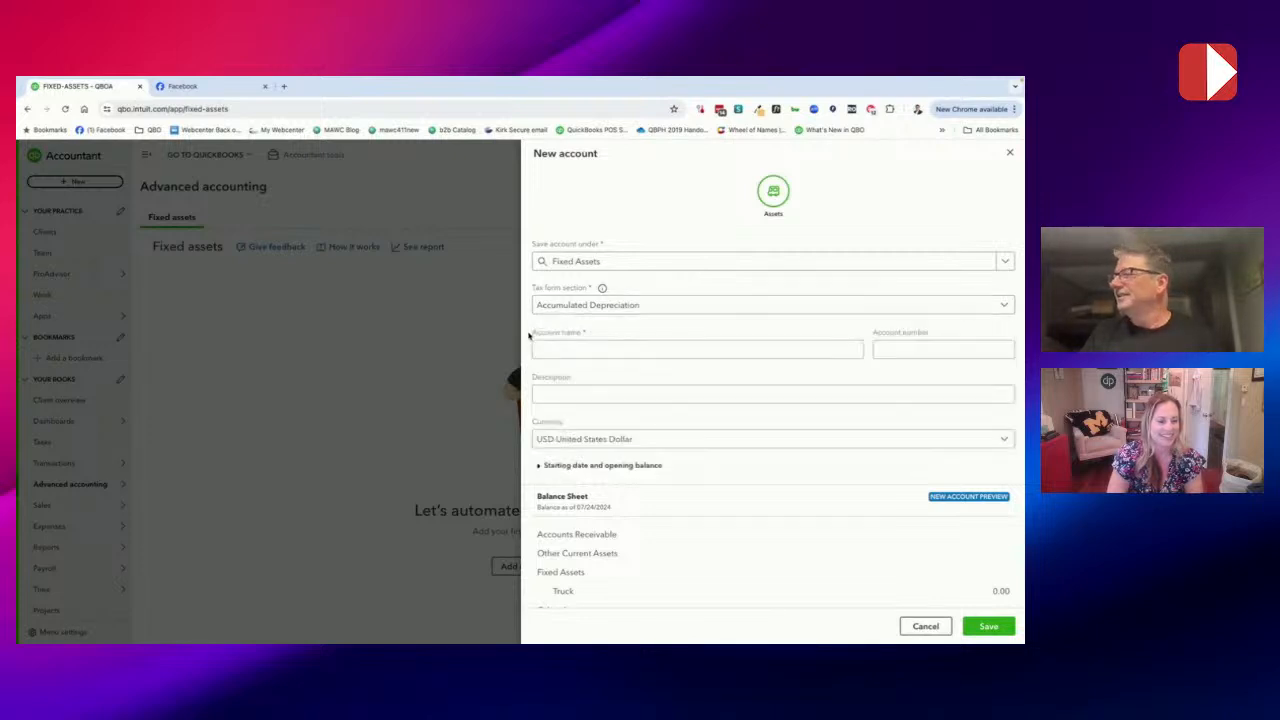
Name the new account Accumulated Depreciation and try to save it
{"action": "left_click", "coordinate": [608, 347]}
{"action": "type", "text": "Accum"}
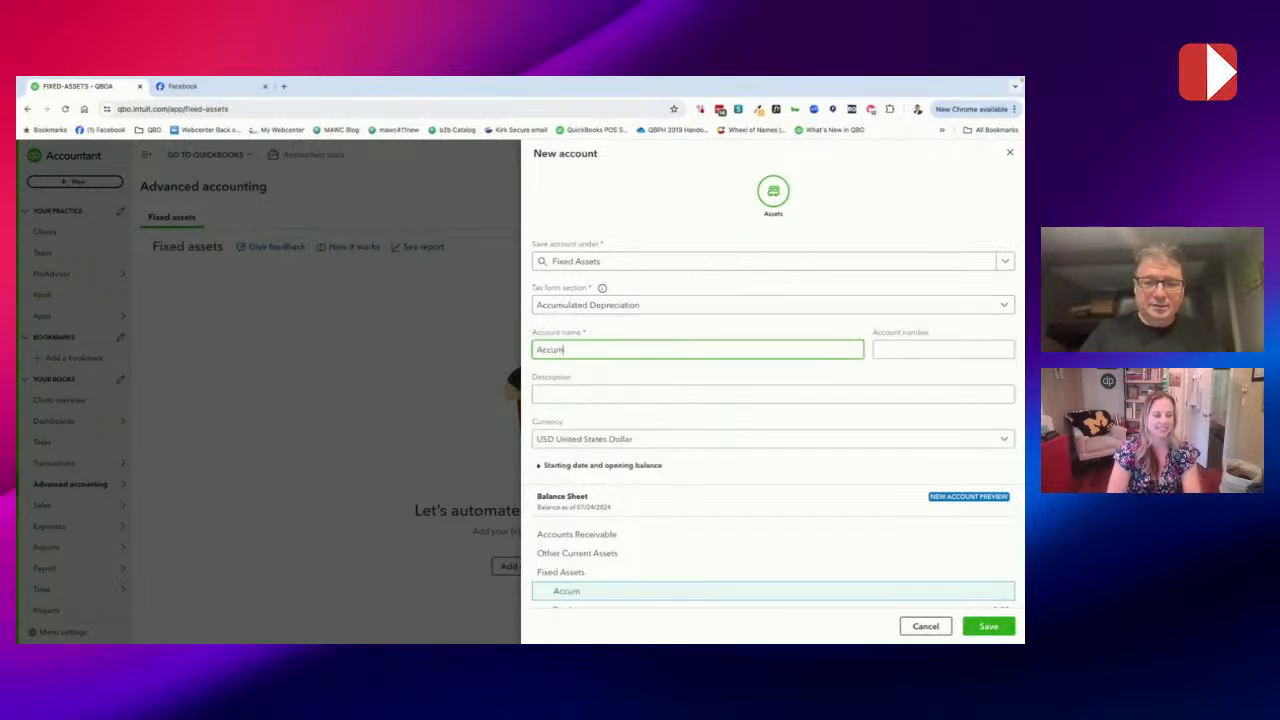
{"action": "type", "text": "ulated"}
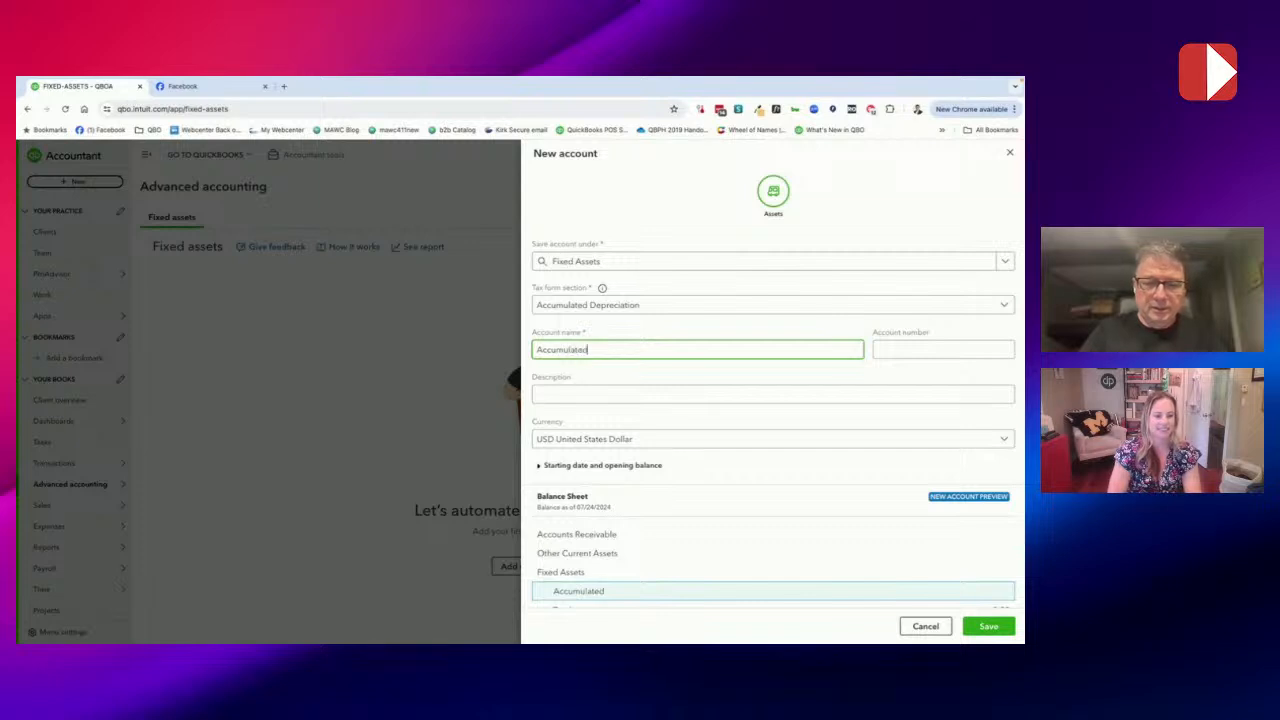
{"action": "type", "text": " Depr"}
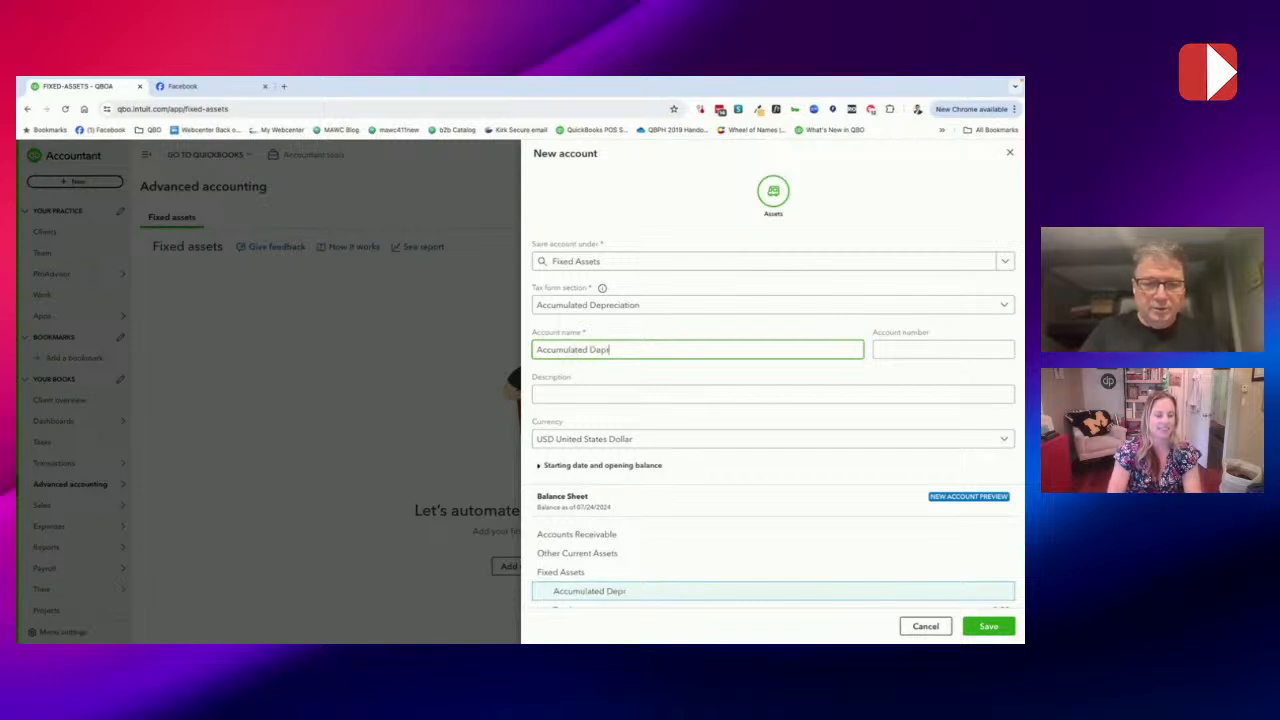
{"action": "type", "text": "eciation"}
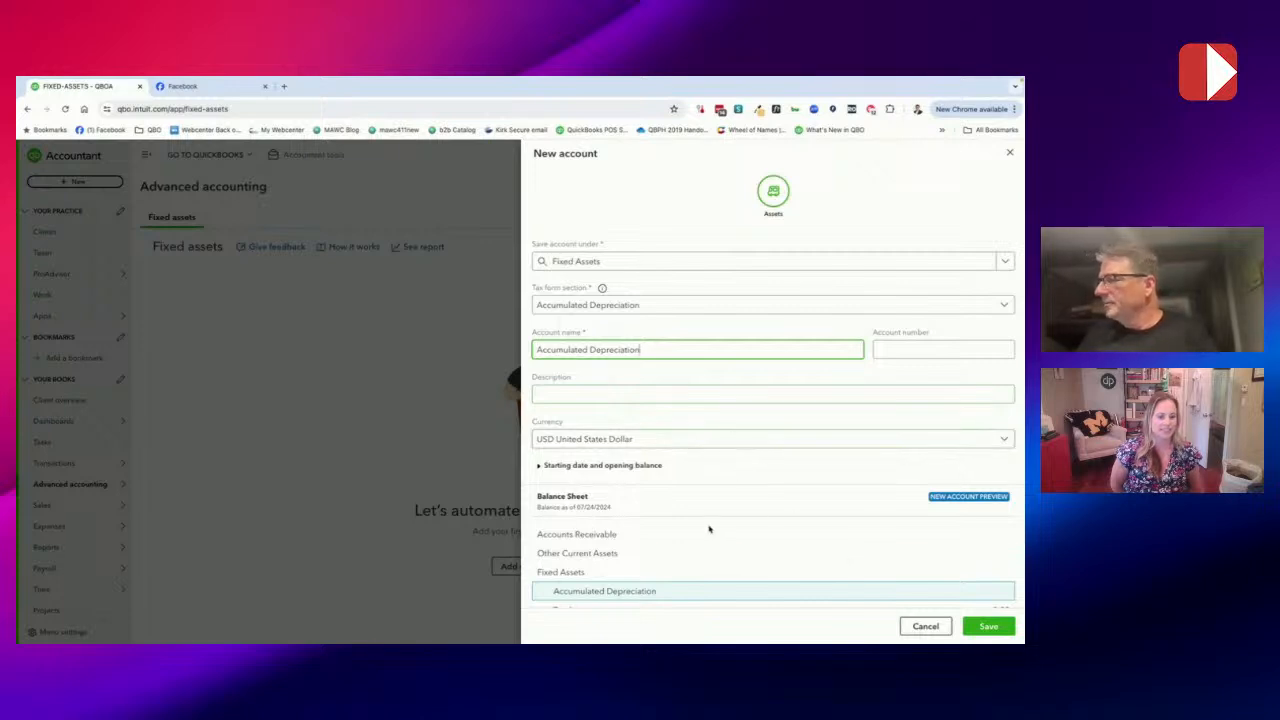
{"action": "scroll", "coordinate": [709, 529], "scroll_direction": "down", "scroll_amount": 1}
{"action": "left_click", "coordinate": [988, 626]}
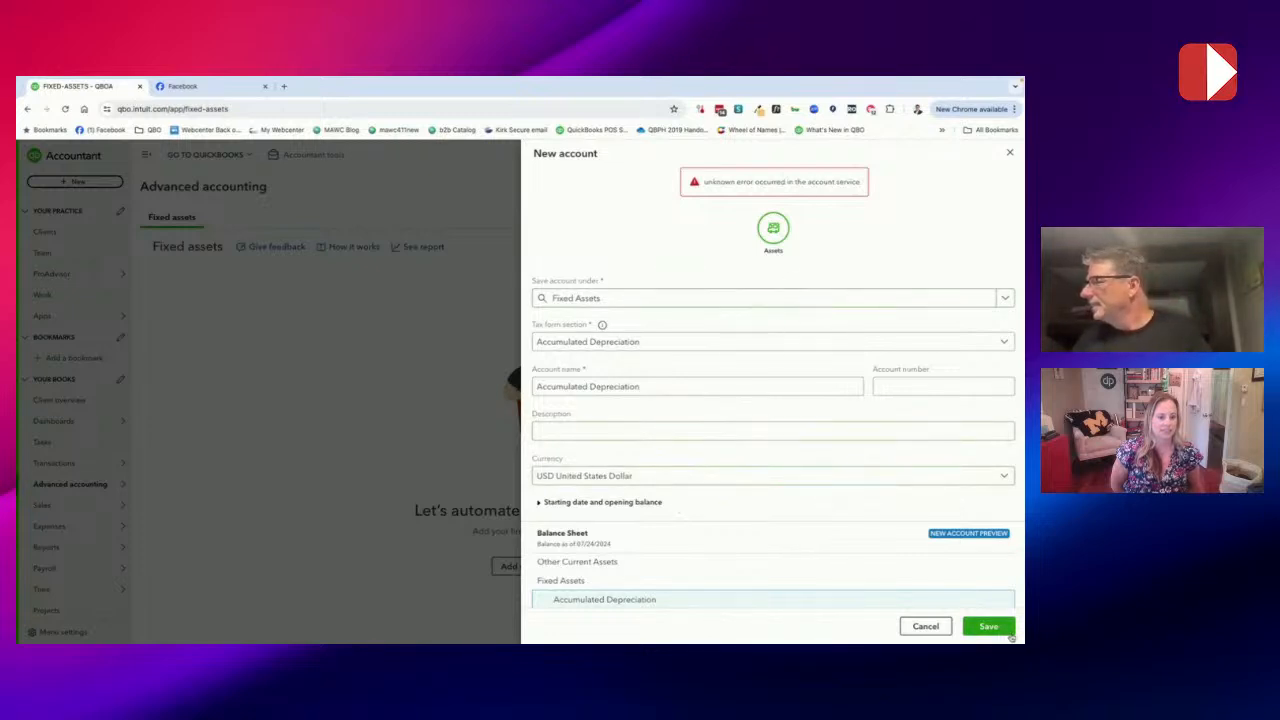
{"action": "left_click", "coordinate": [994, 632]}
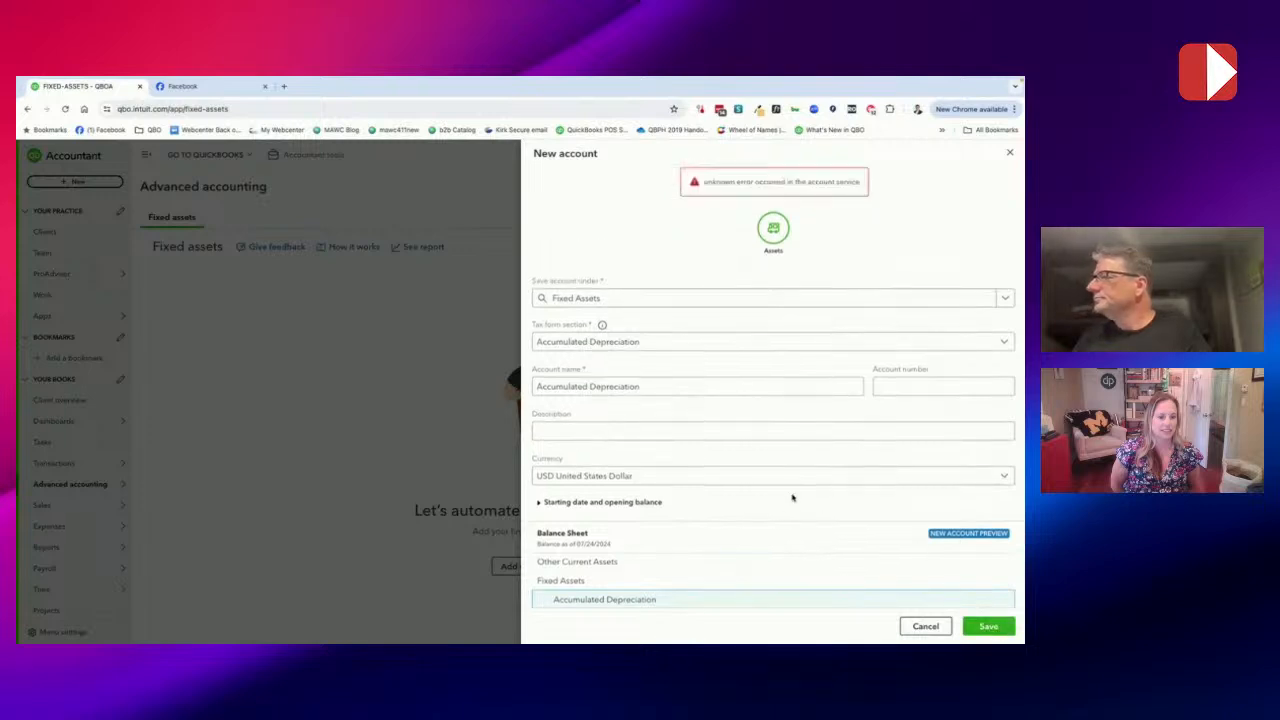
Try to save the account under the name Accumulated Depreciation - Truck, and discard it
{"action": "left_click", "coordinate": [697, 386]}
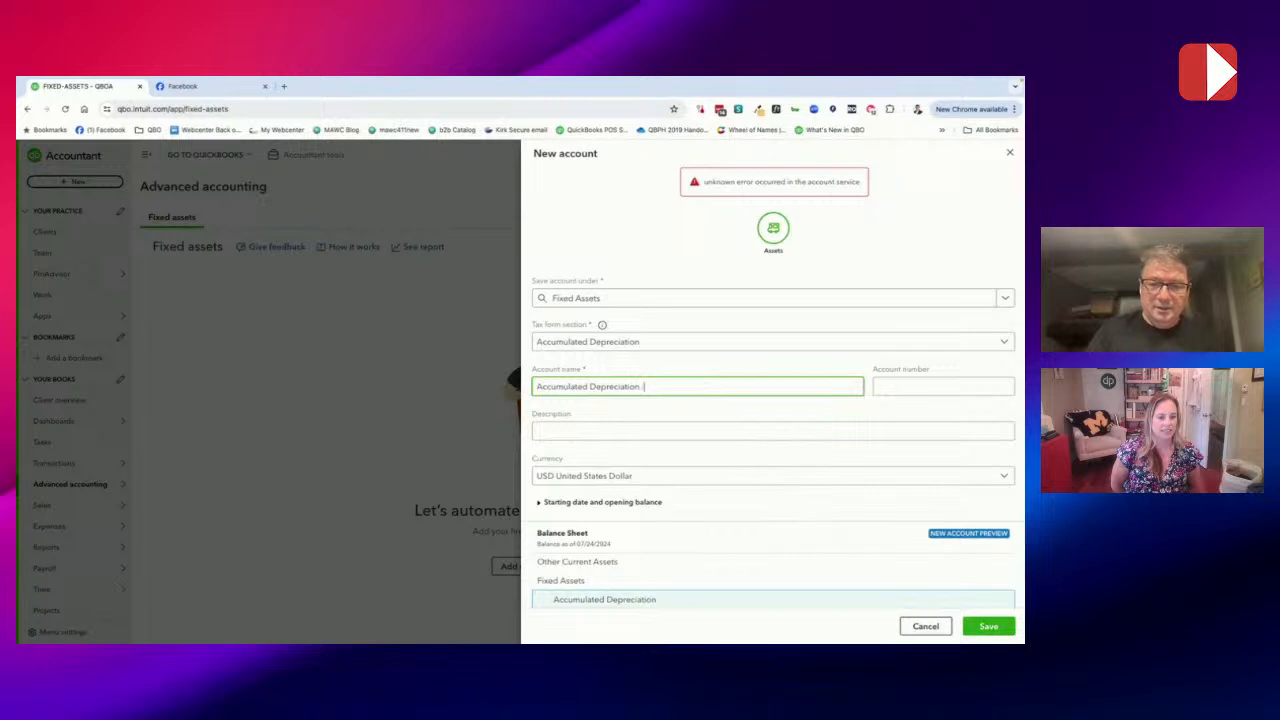
{"action": "type", "text": "- Truck"}
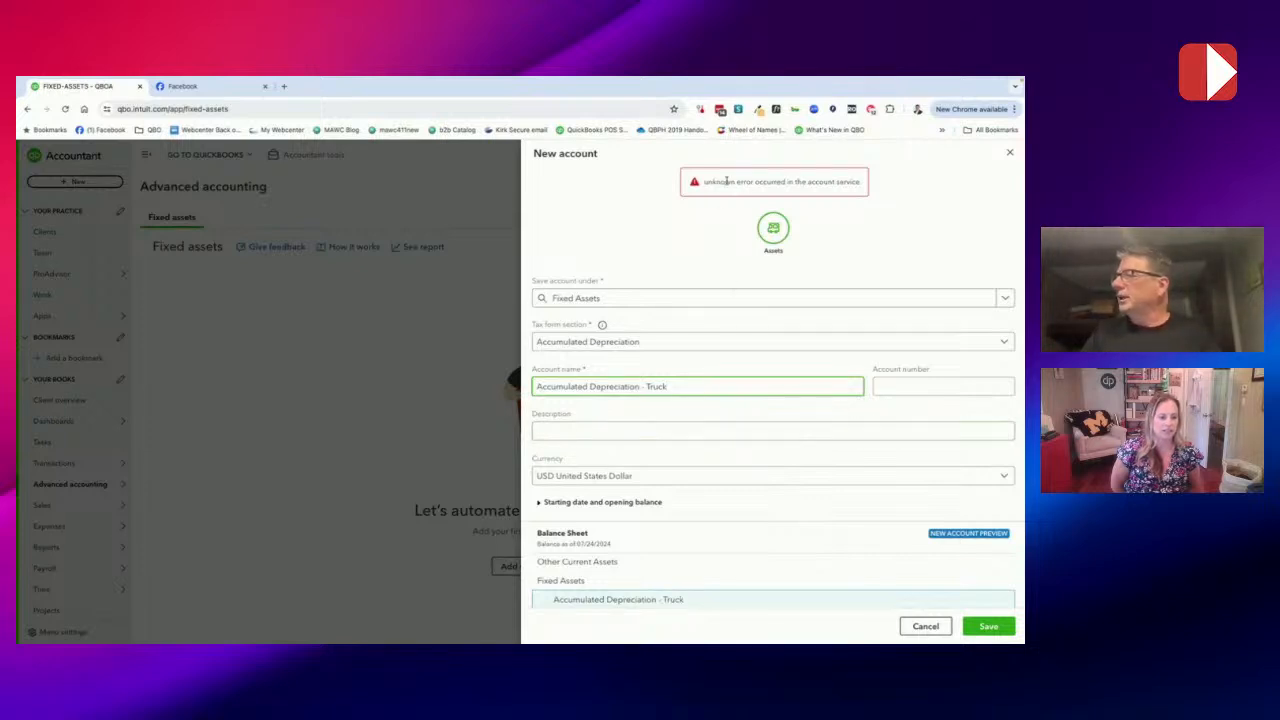
{"action": "left_click", "coordinate": [985, 626]}
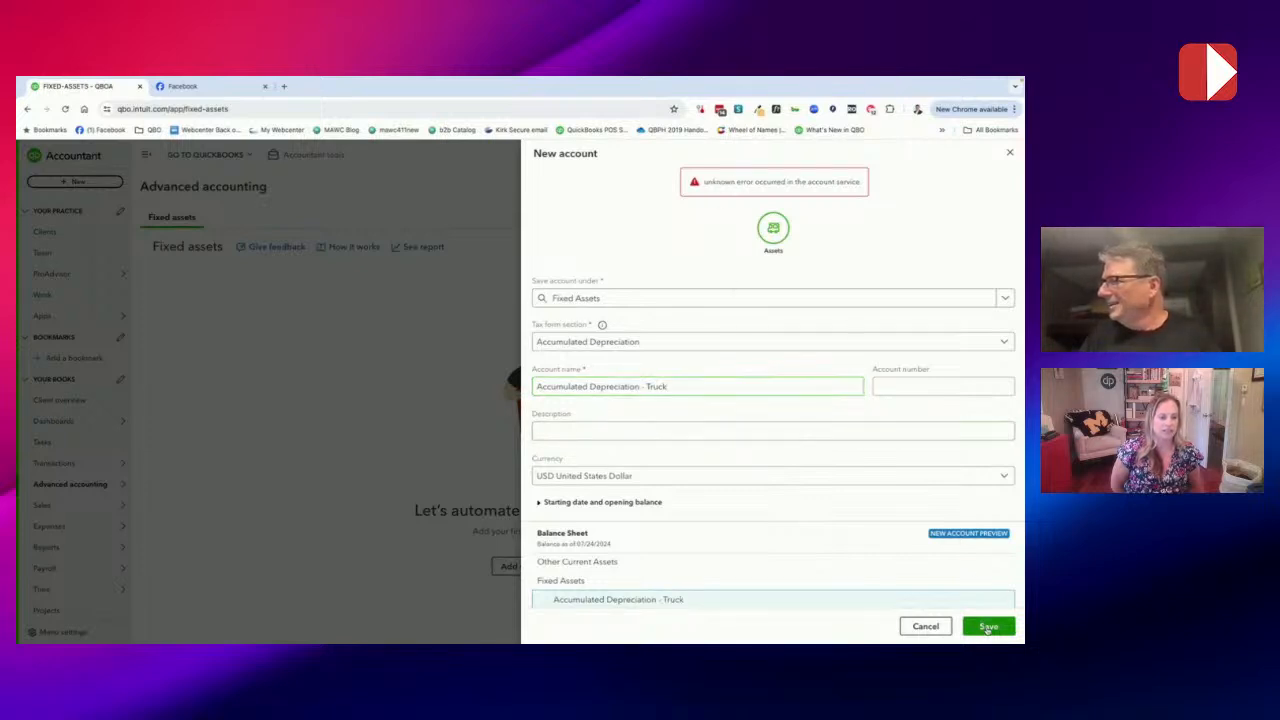
{"action": "scroll", "coordinate": [734, 517], "scroll_direction": "down", "scroll_amount": 1}
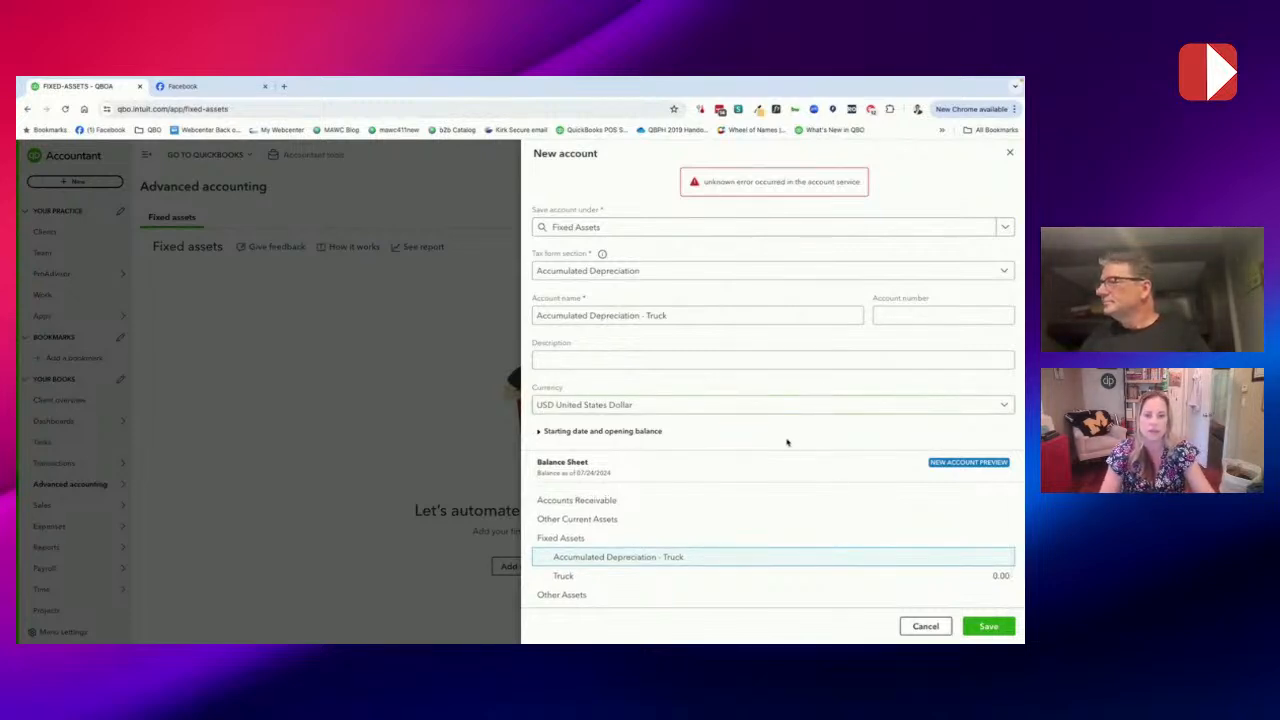
{"action": "left_click", "coordinate": [1009, 152]}
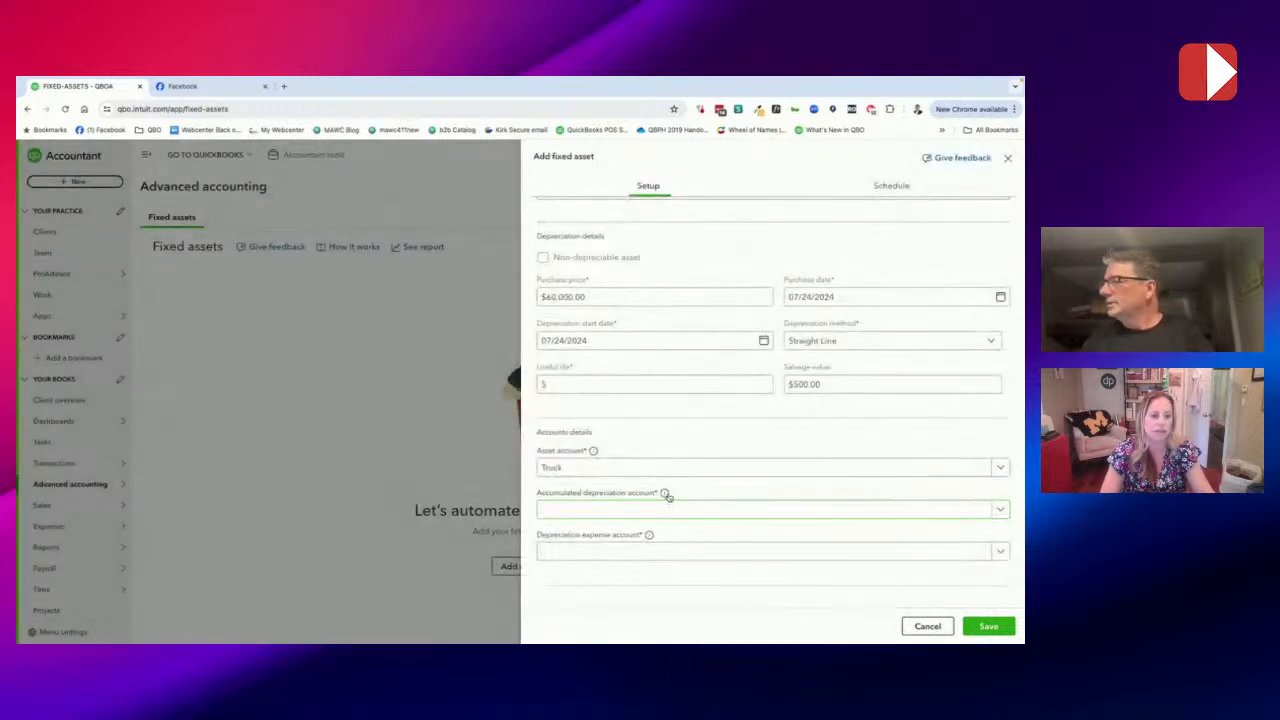
Begin another new account for the truck's accumulated depreciation, with Accumulated Depreciation as the tax form section
{"action": "mouse_move", "coordinate": [665, 494]}
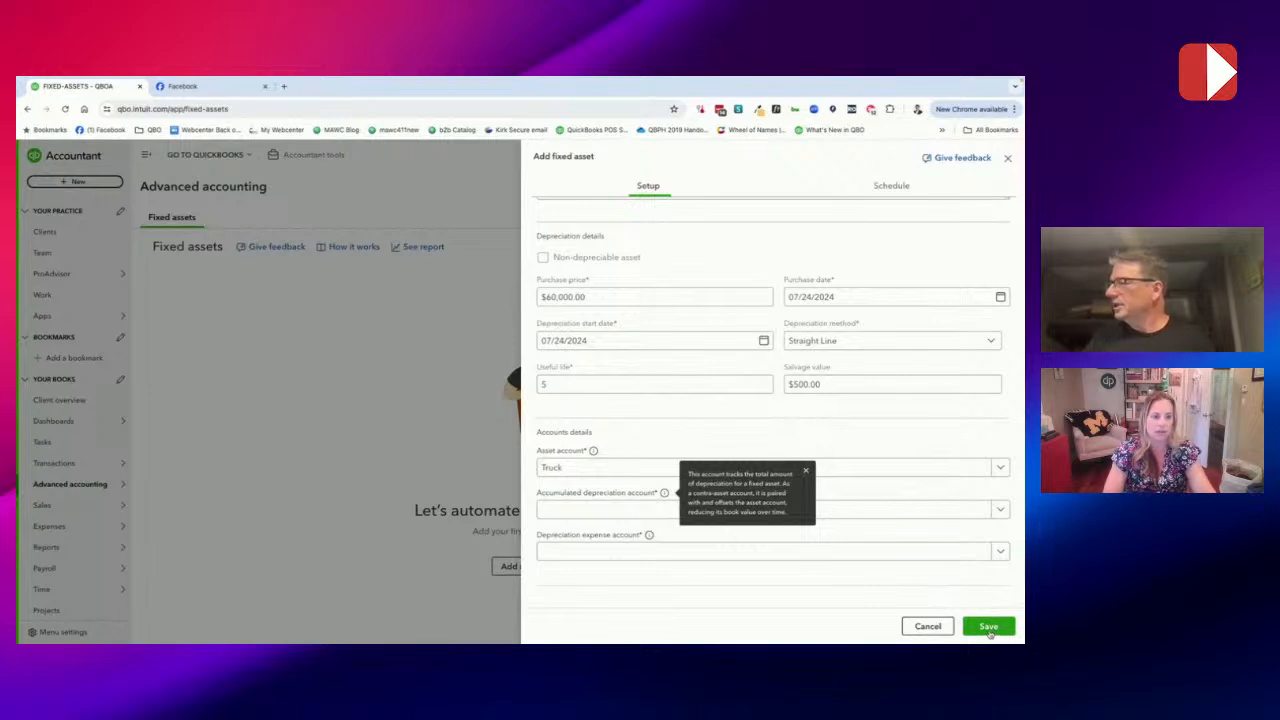
{"action": "left_click", "coordinate": [1000, 510]}
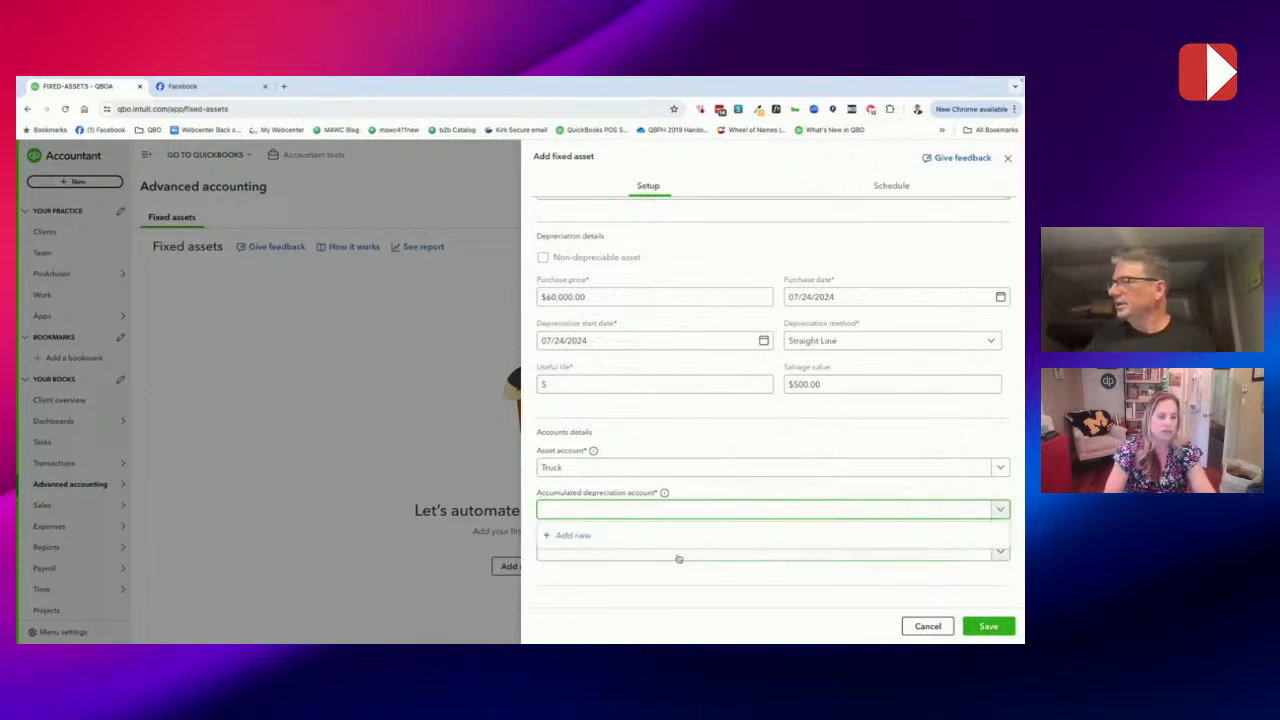
{"action": "left_click", "coordinate": [574, 535]}
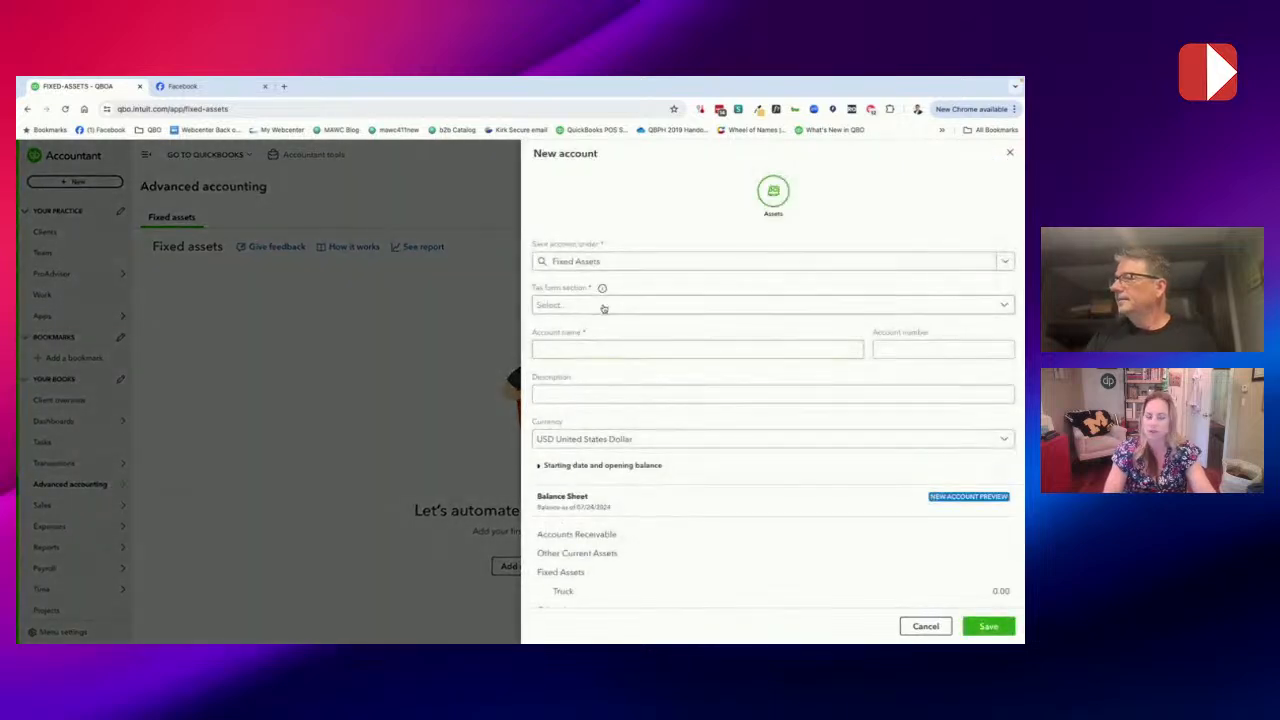
{"action": "left_click", "coordinate": [601, 308]}
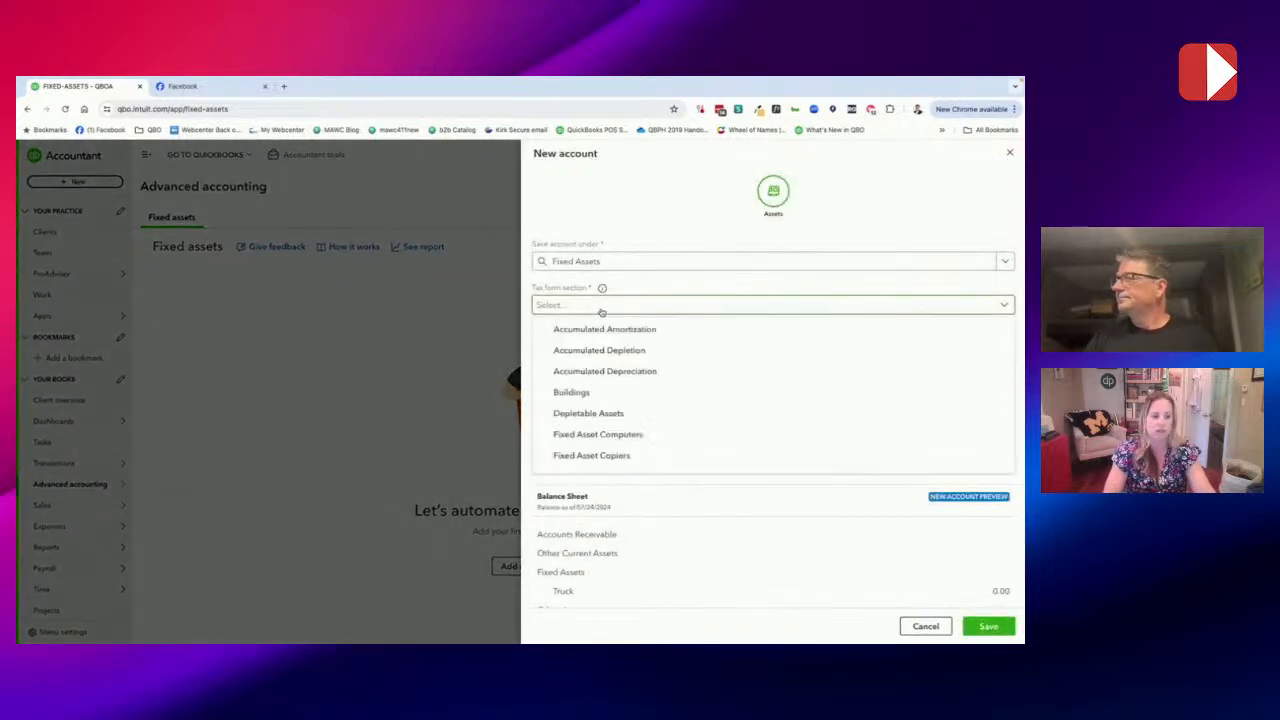
{"action": "left_click", "coordinate": [592, 371]}
Name the new accumulated depreciation account Depreciation
{"action": "left_click", "coordinate": [581, 352]}
{"action": "type", "text": "D"}
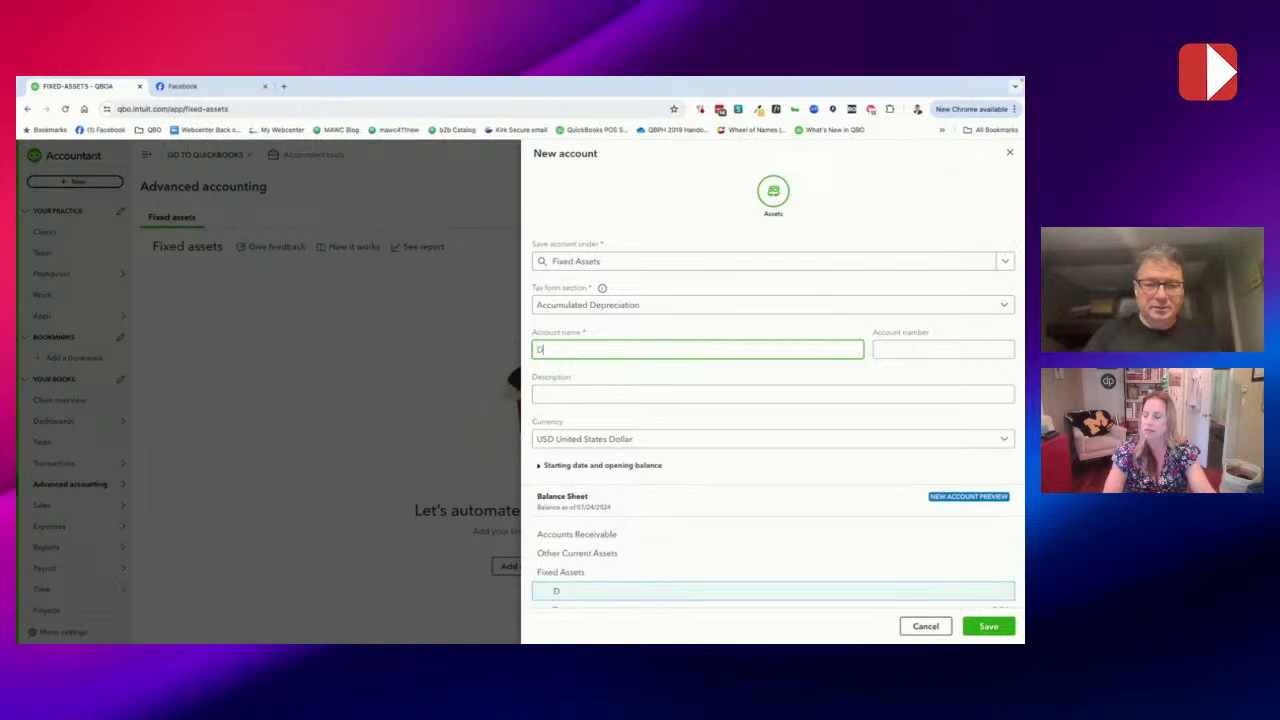
{"action": "type", "text": "epreci"}
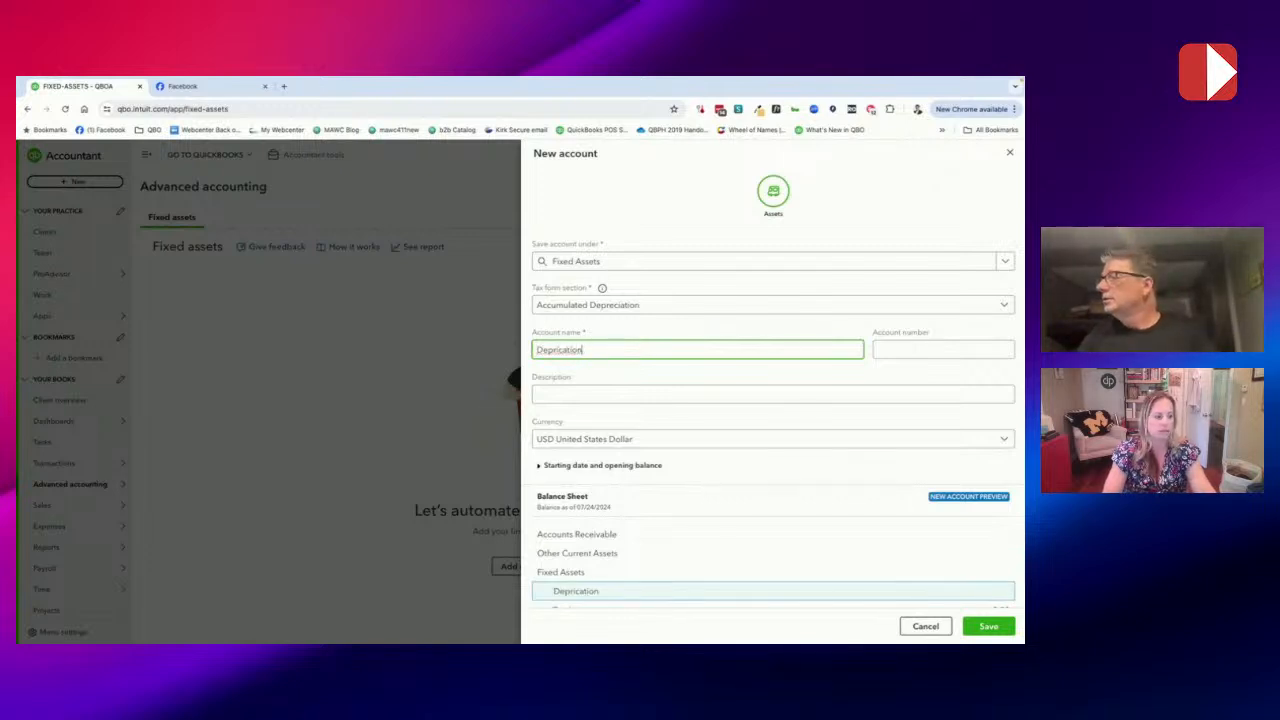
{"action": "key", "text": "BackSpace"}
{"action": "key", "text": "BackSpace"}
{"action": "key", "text": "BackSpace"}
{"action": "key", "text": "BackSpace"}
{"action": "key", "text": "BackSpace"}
{"action": "key", "text": "BackSpace"}
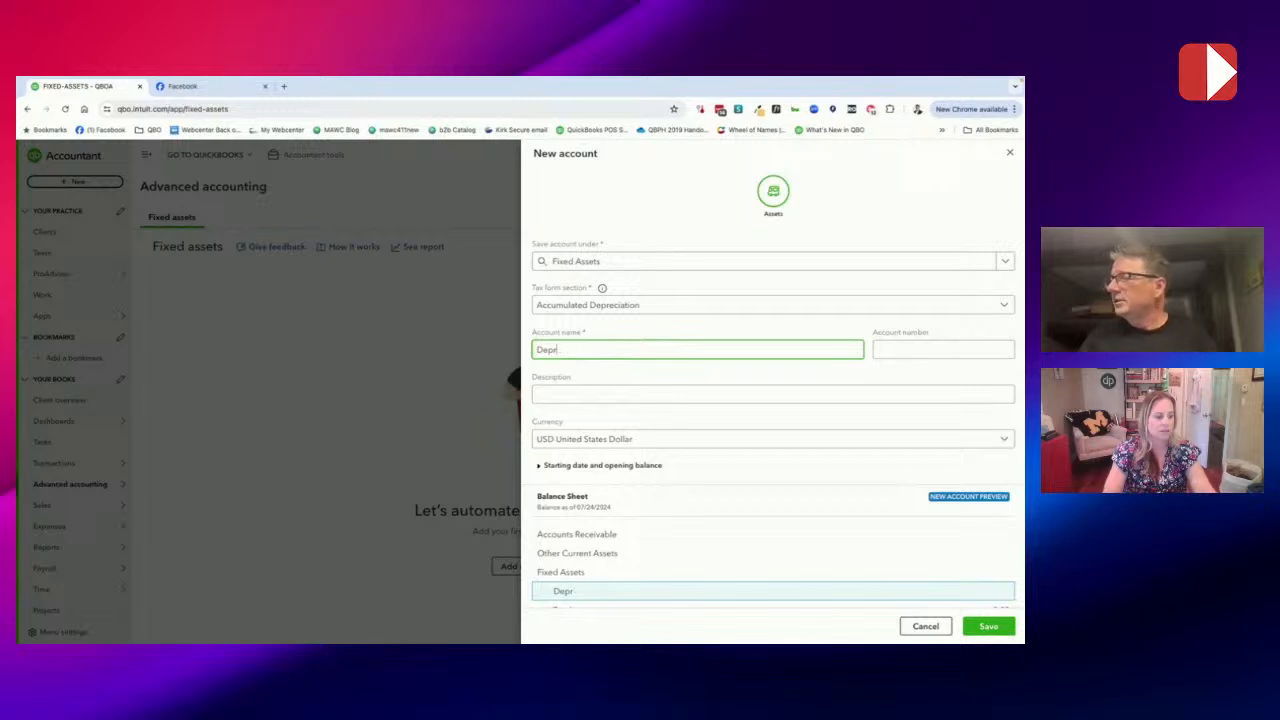
{"action": "type", "text": "e"}
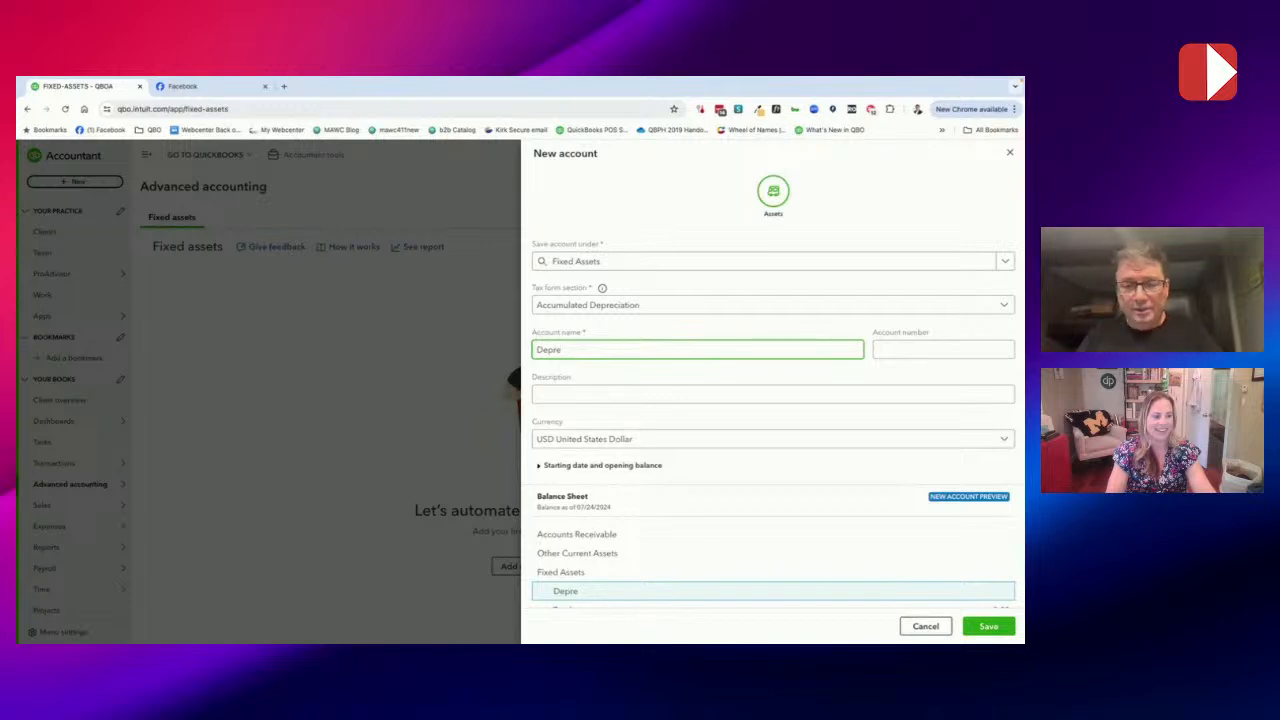
{"action": "type", "text": "ciation"}
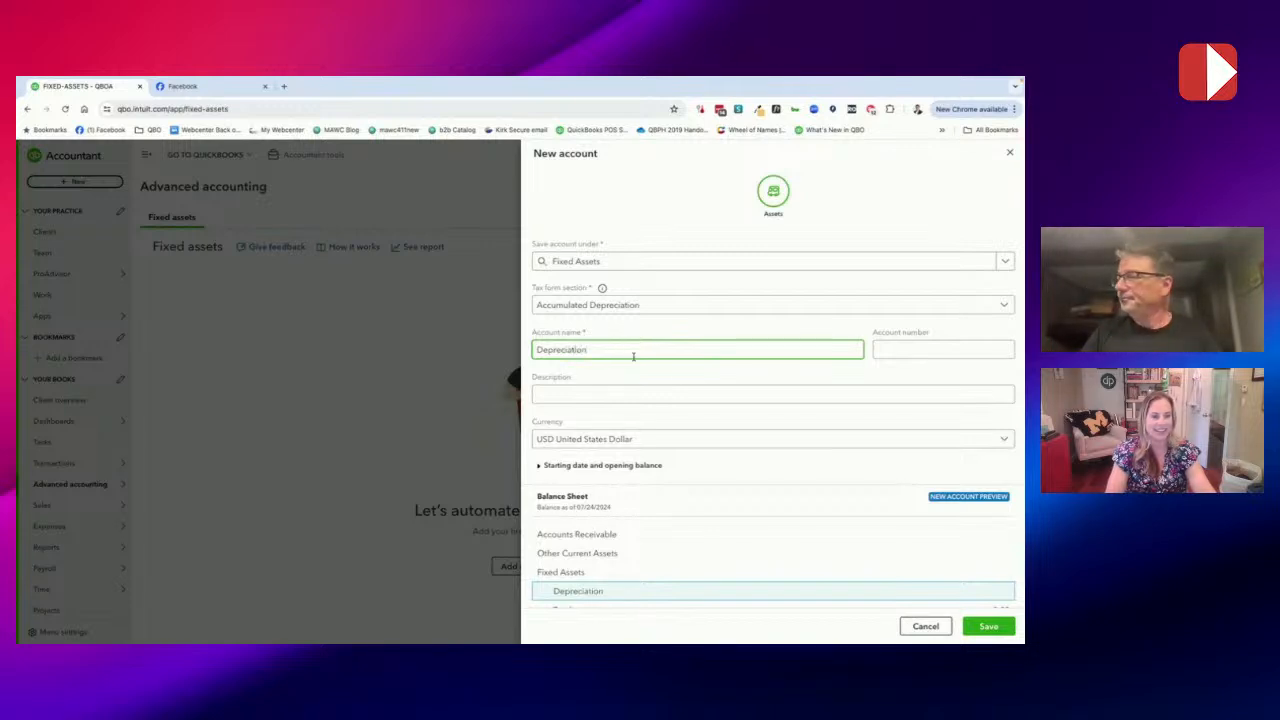
Try to save the Depreciation account under Fixed Assets, and discard it
{"action": "left_click", "coordinate": [982, 625]}
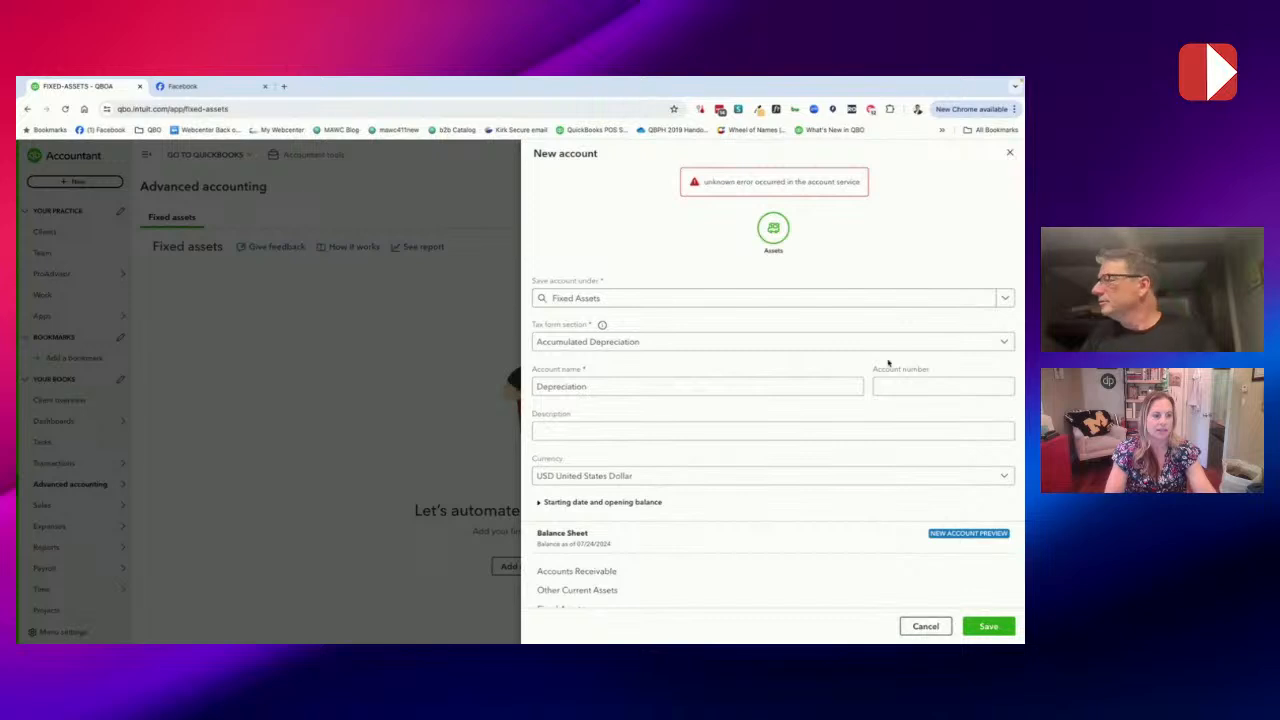
{"action": "scroll", "coordinate": [840, 366], "scroll_direction": "down", "scroll_amount": 2}
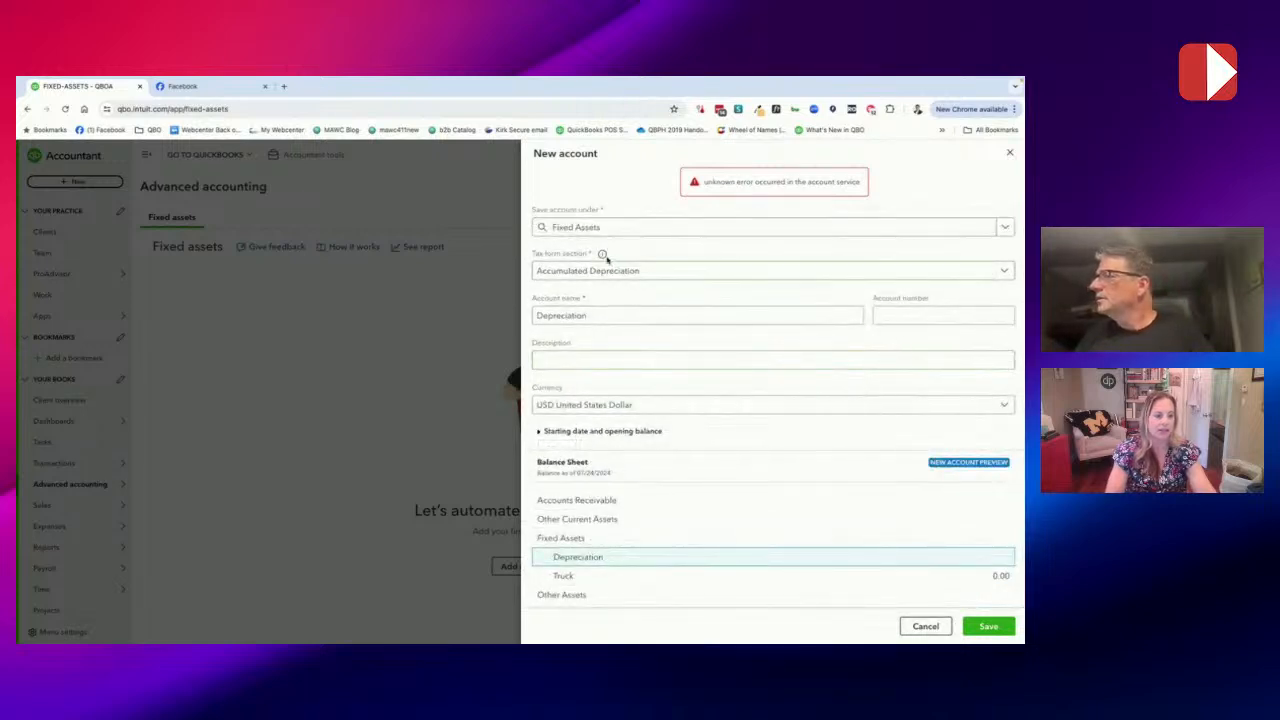
{"action": "mouse_move", "coordinate": [604, 256]}
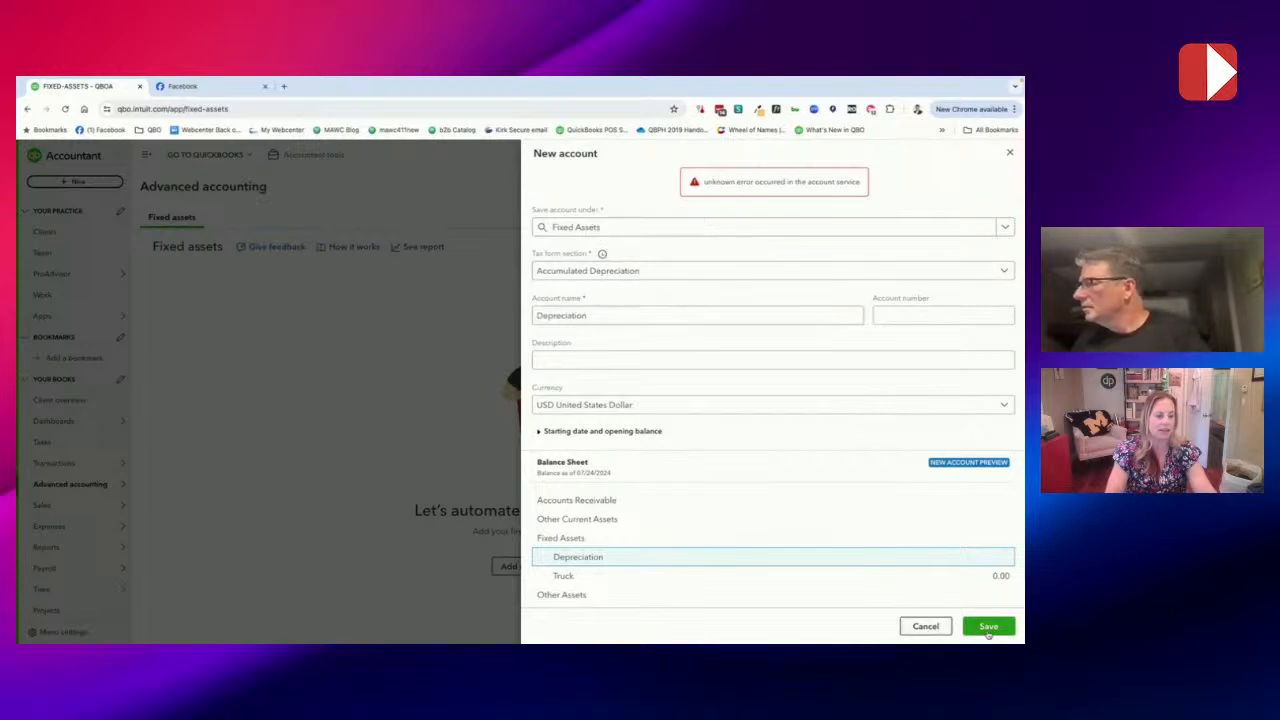
{"action": "left_click", "coordinate": [988, 628]}
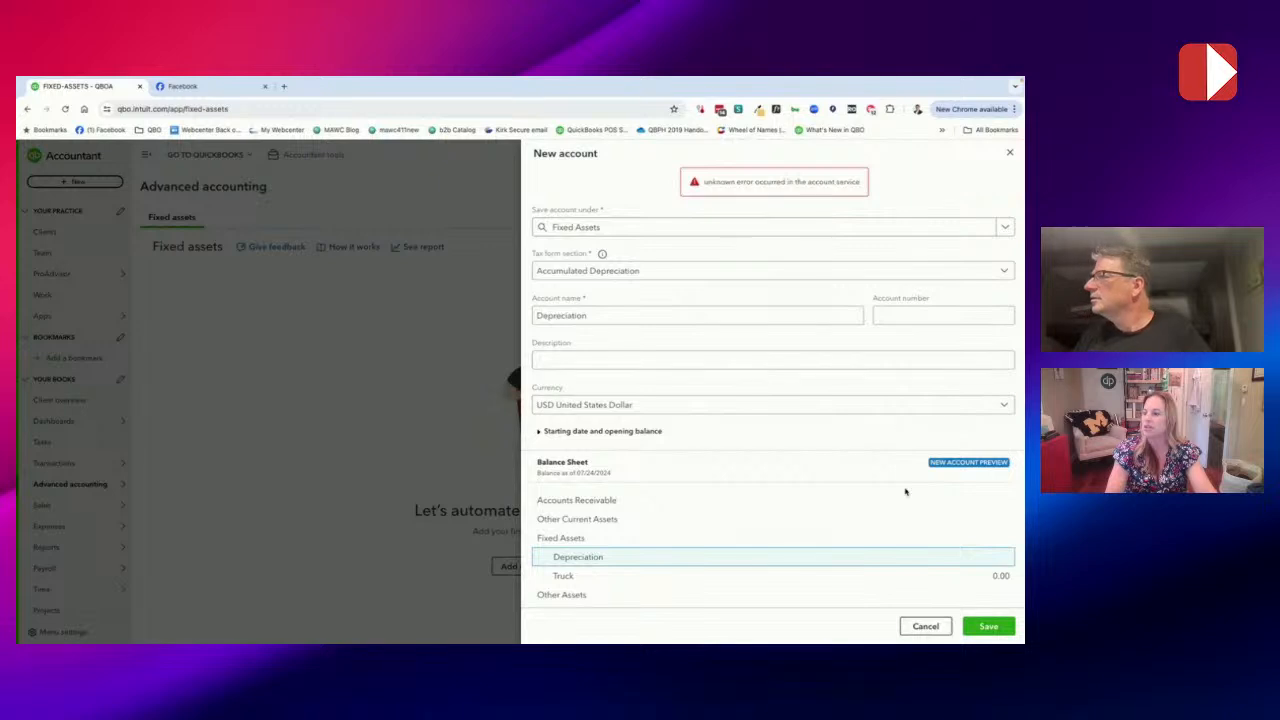
{"action": "left_click", "coordinate": [1011, 155]}
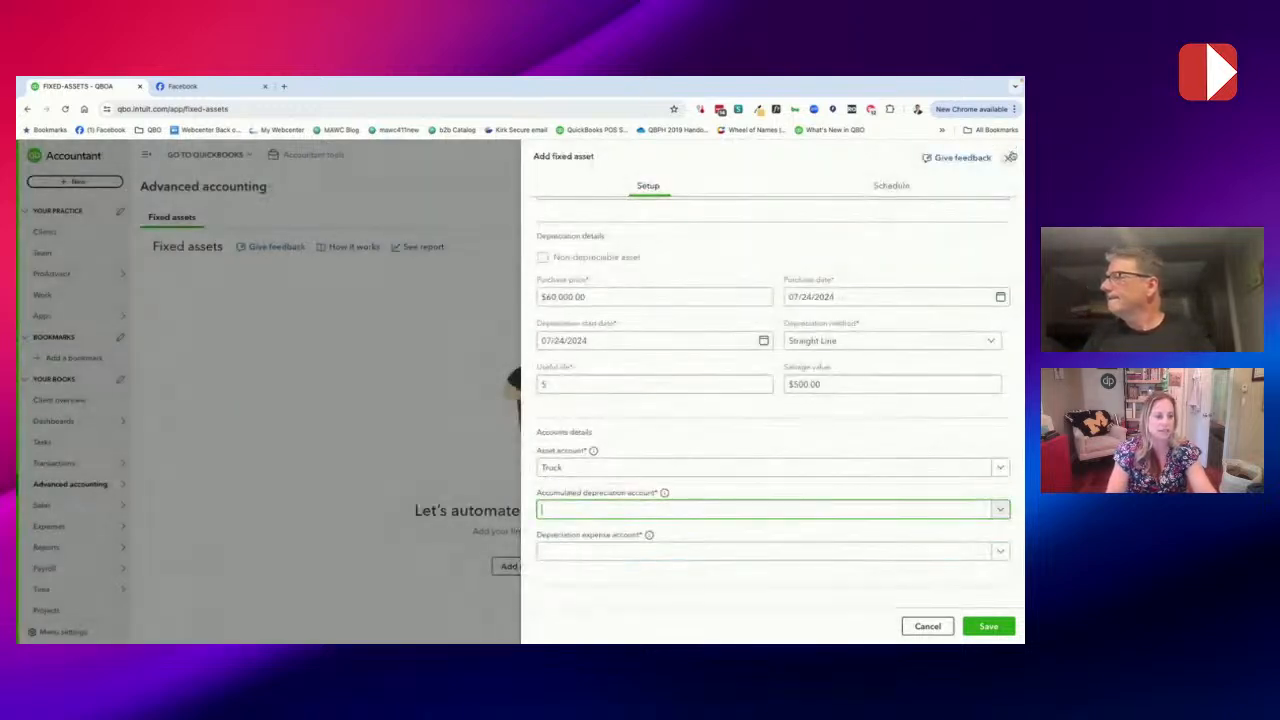
Begin a new account for the truck's accumulated depreciation, saved under the Truck account
{"action": "left_click", "coordinate": [811, 509]}
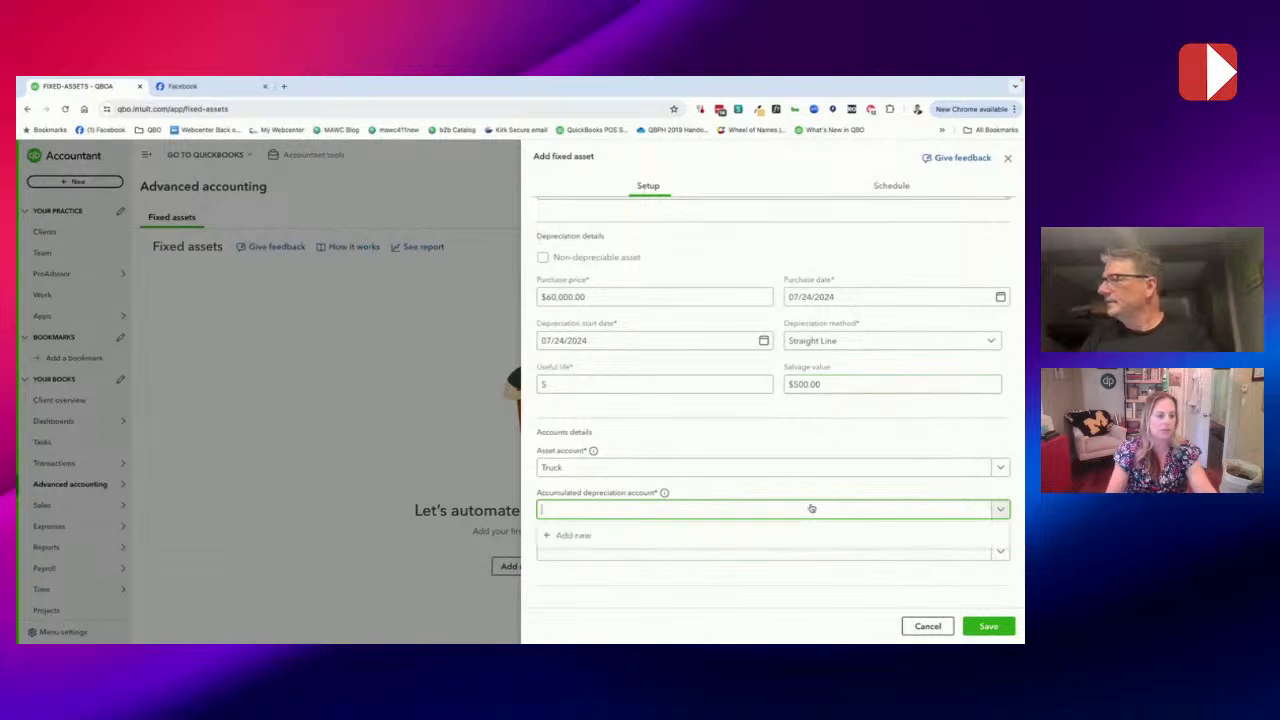
{"action": "left_click", "coordinate": [739, 540]}
{"action": "scroll", "coordinate": [782, 286], "scroll_direction": "down", "scroll_amount": 1}
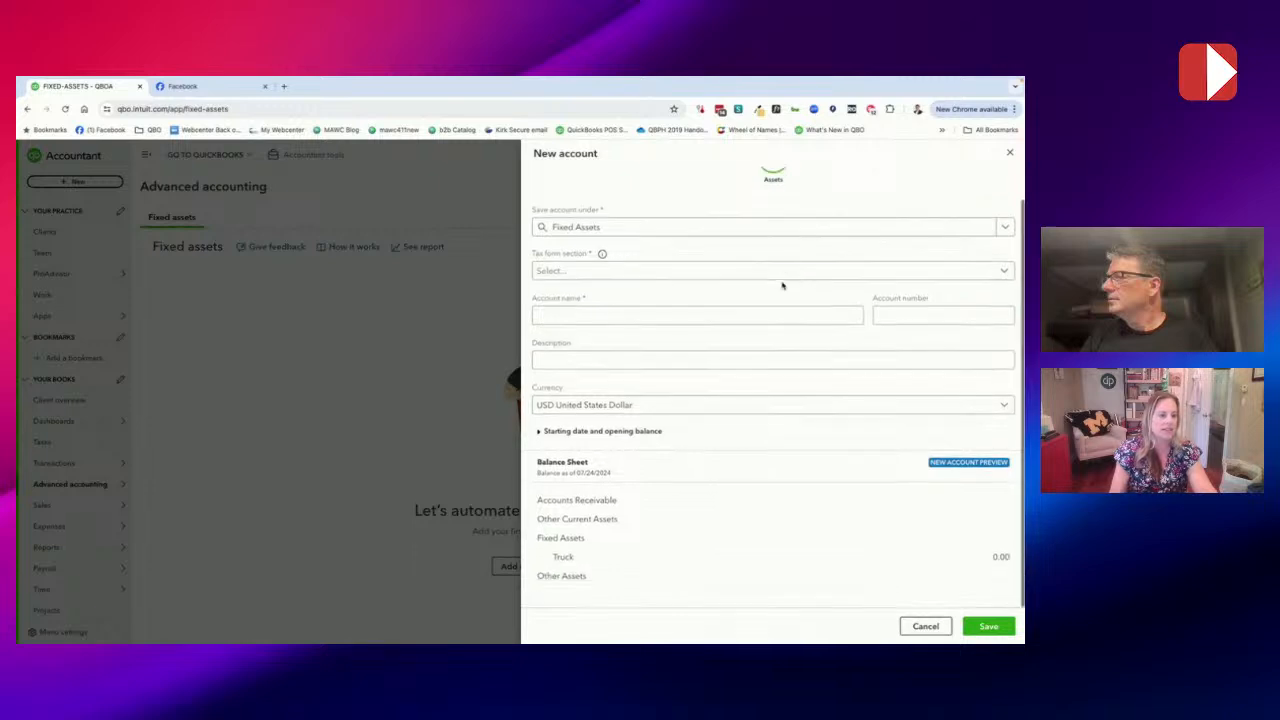
{"action": "left_click", "coordinate": [742, 234]}
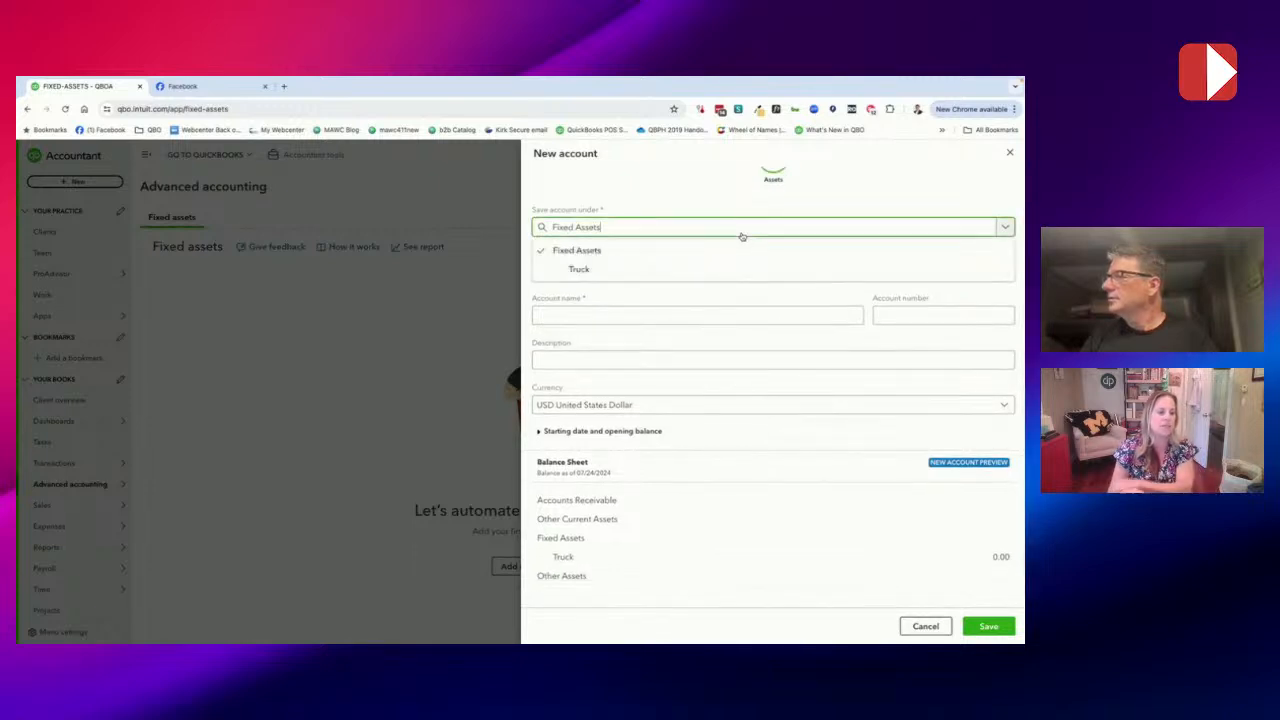
{"action": "left_click", "coordinate": [666, 270]}
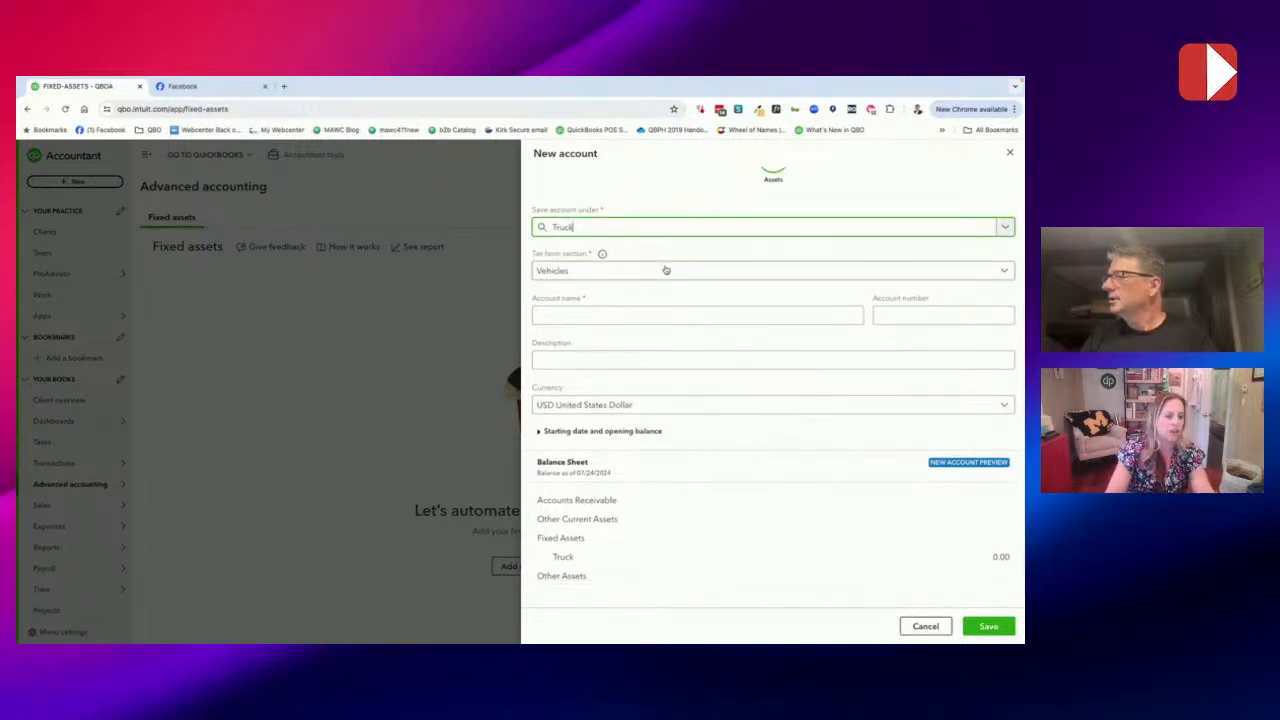
Name the new Truck subaccount Accumulated Deprciation and save it as the asset's accumulated depreciation account
{"action": "left_click", "coordinate": [615, 316]}
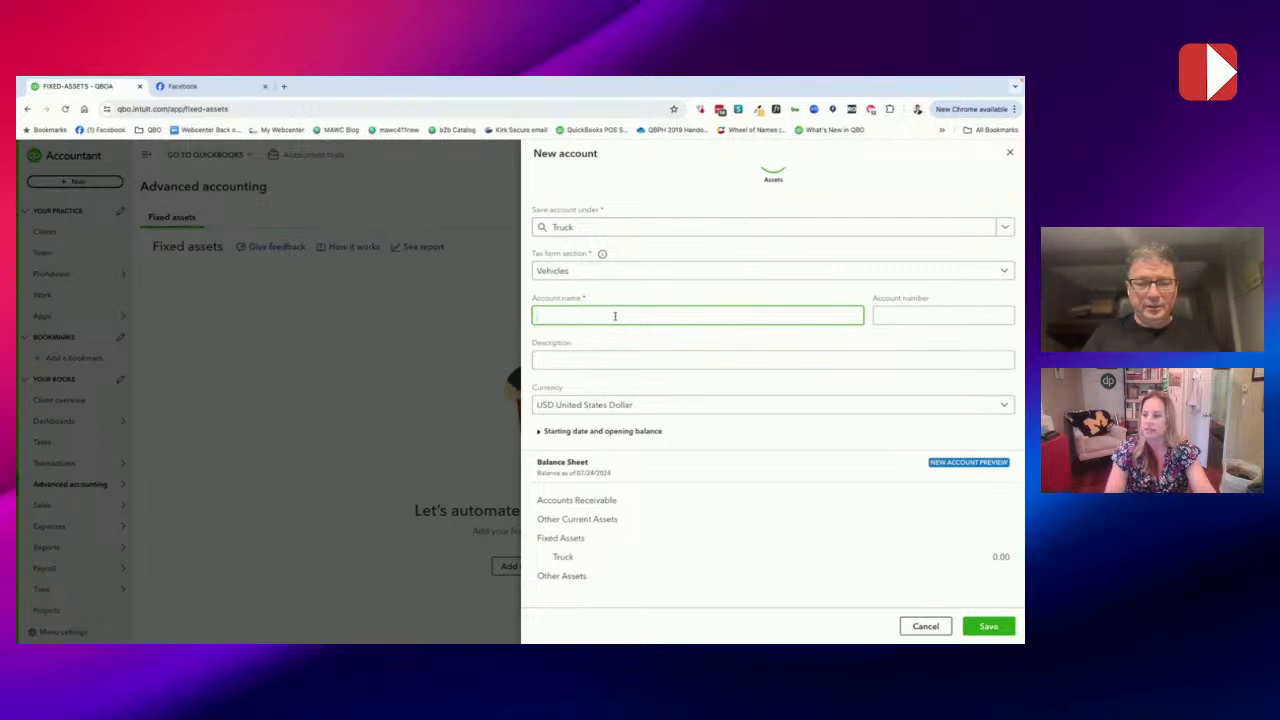
{"action": "type", "text": "Accumulated"}
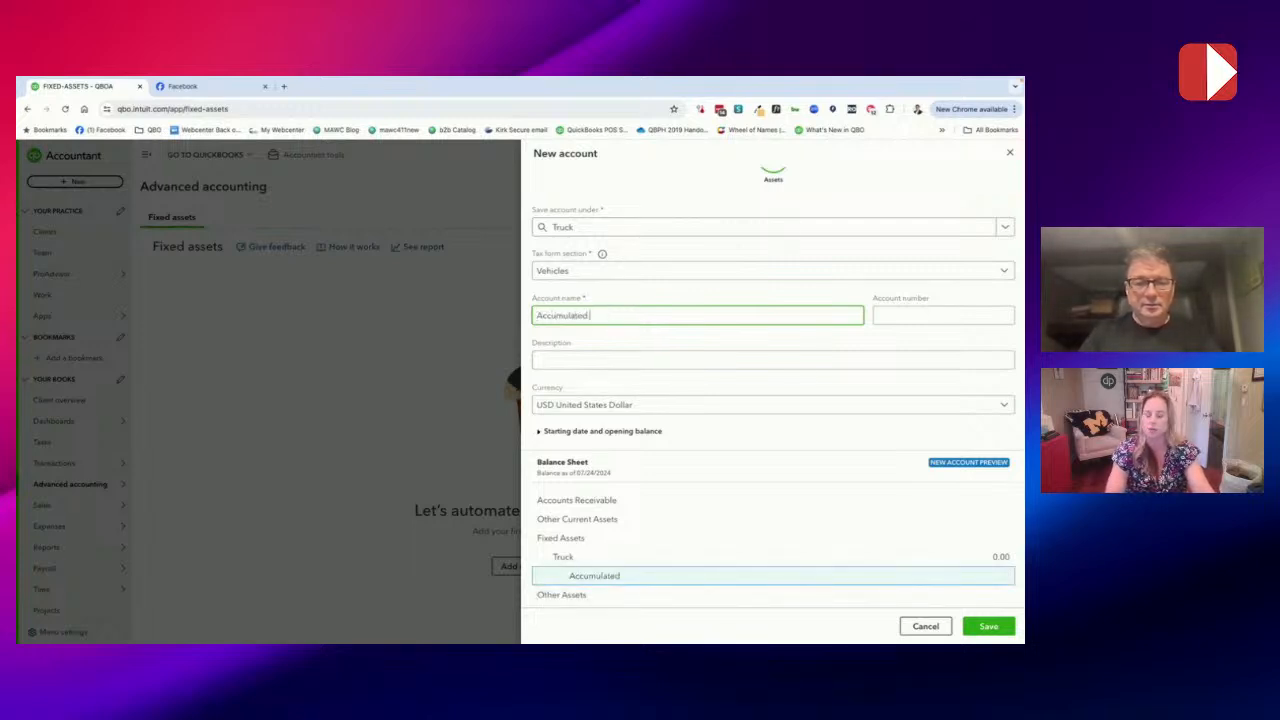
{"action": "type", "text": " Depreciation"}
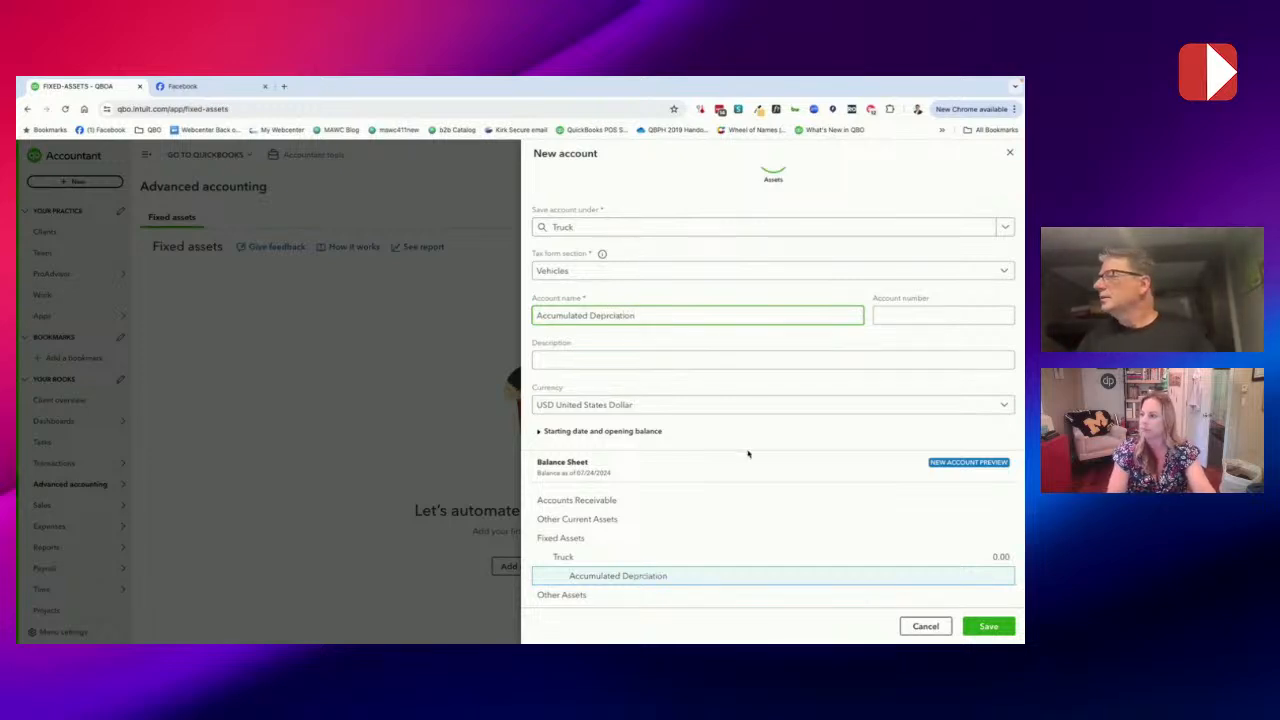
{"action": "left_click", "coordinate": [990, 626]}
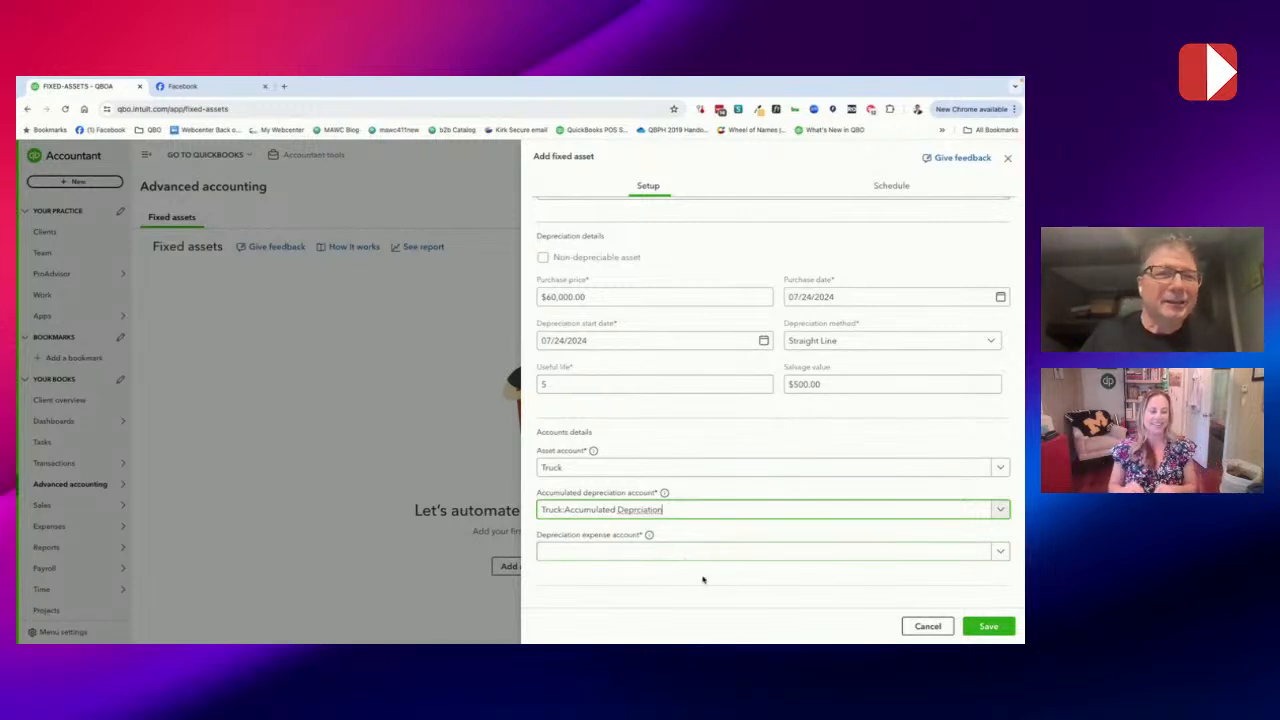
Check the explanation of the depreciation expense account and start adding a new account for it
{"action": "left_click", "coordinate": [728, 553]}
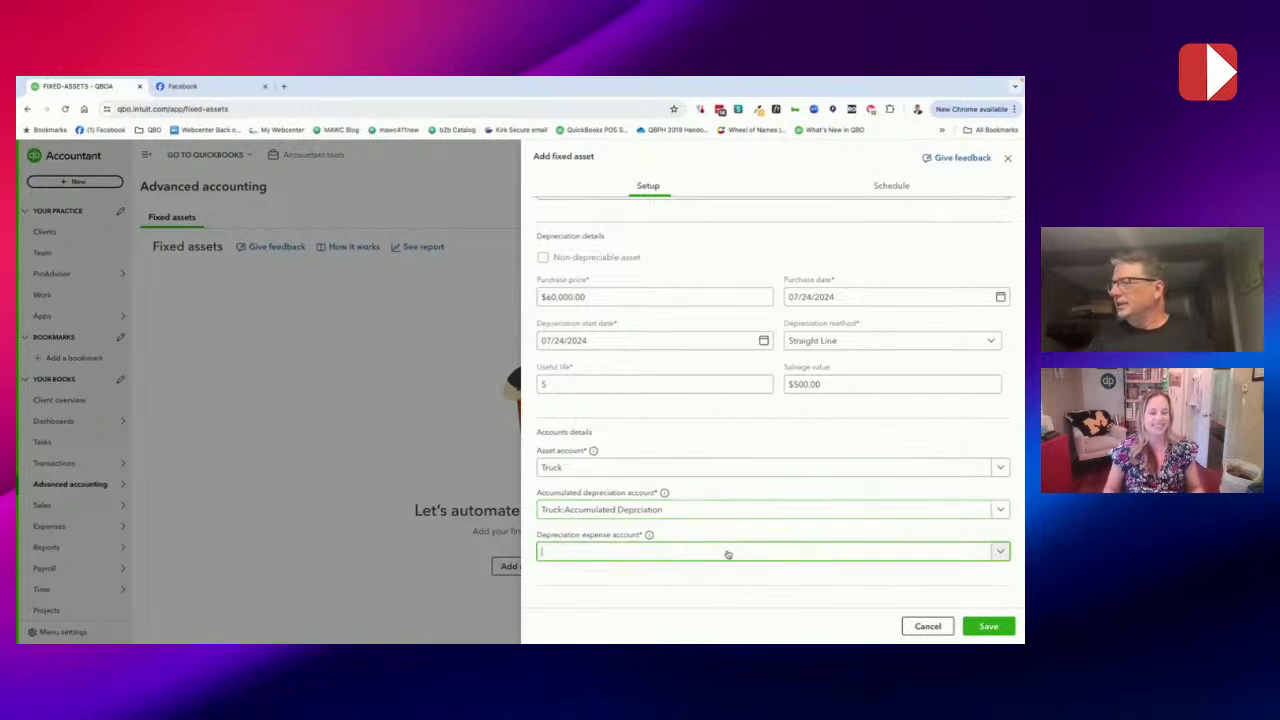
{"action": "left_click", "coordinate": [605, 574]}
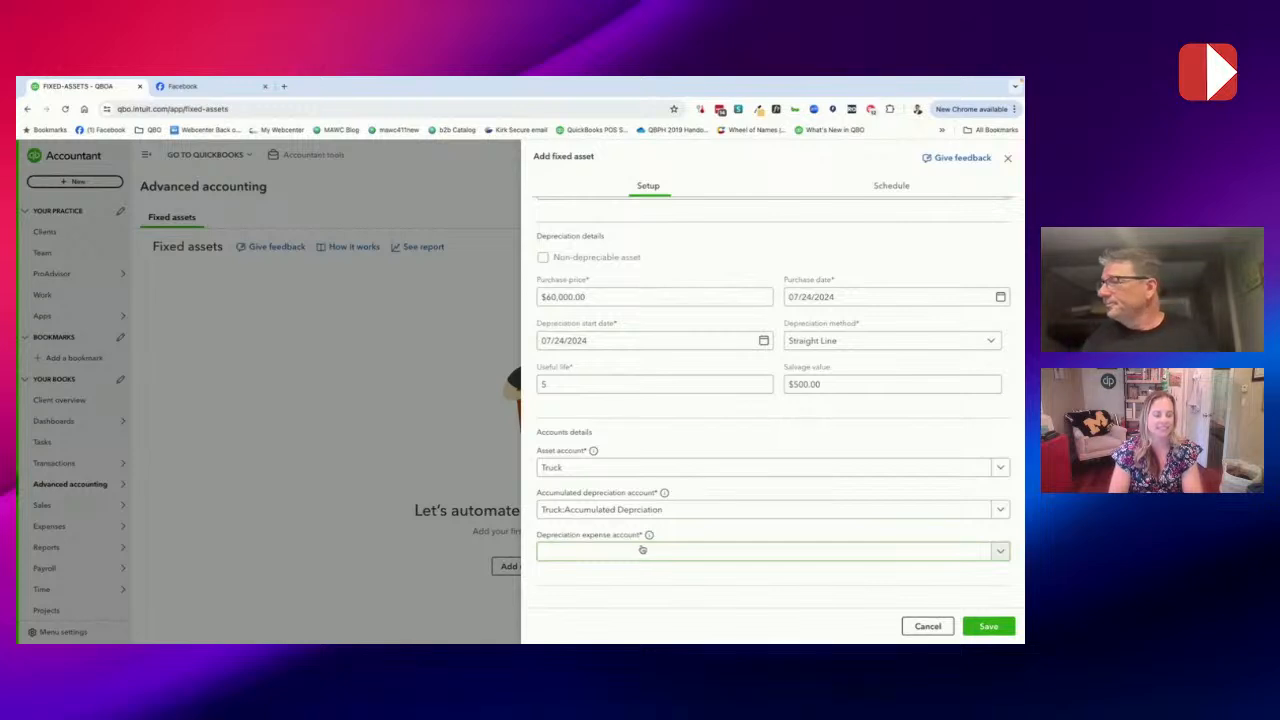
{"action": "mouse_move", "coordinate": [649, 538]}
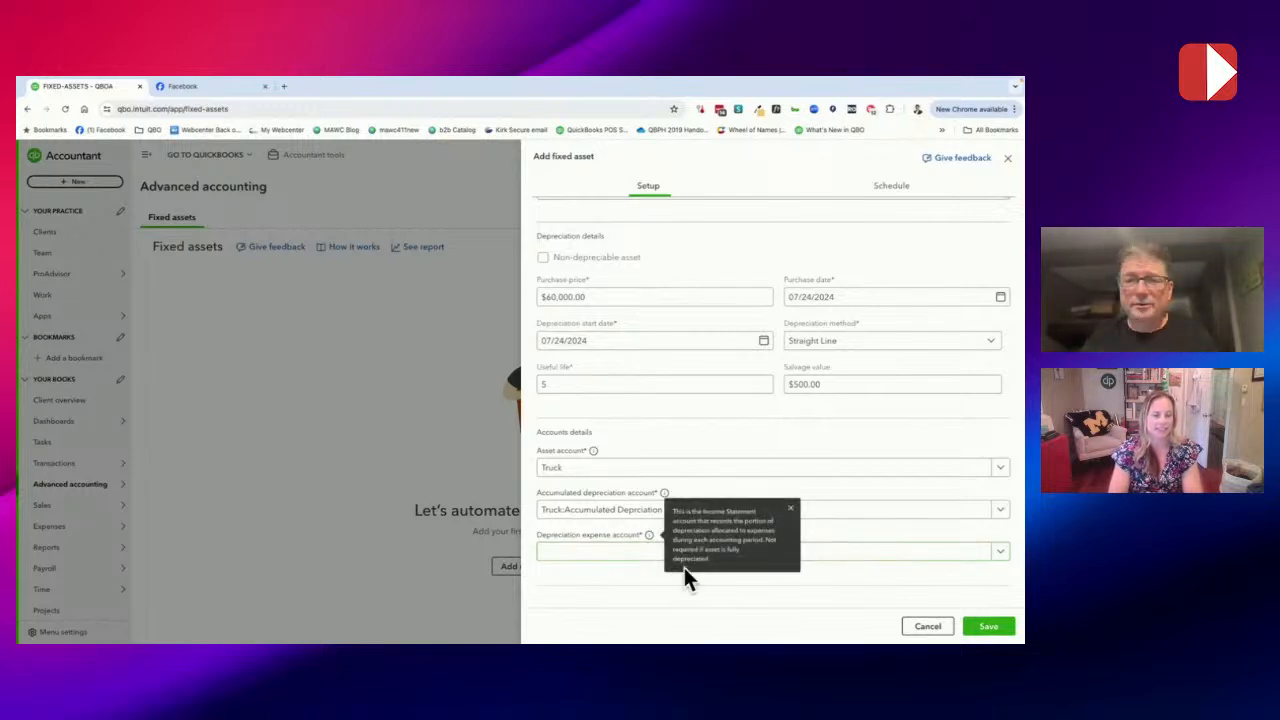
{"action": "left_click", "coordinate": [822, 555]}
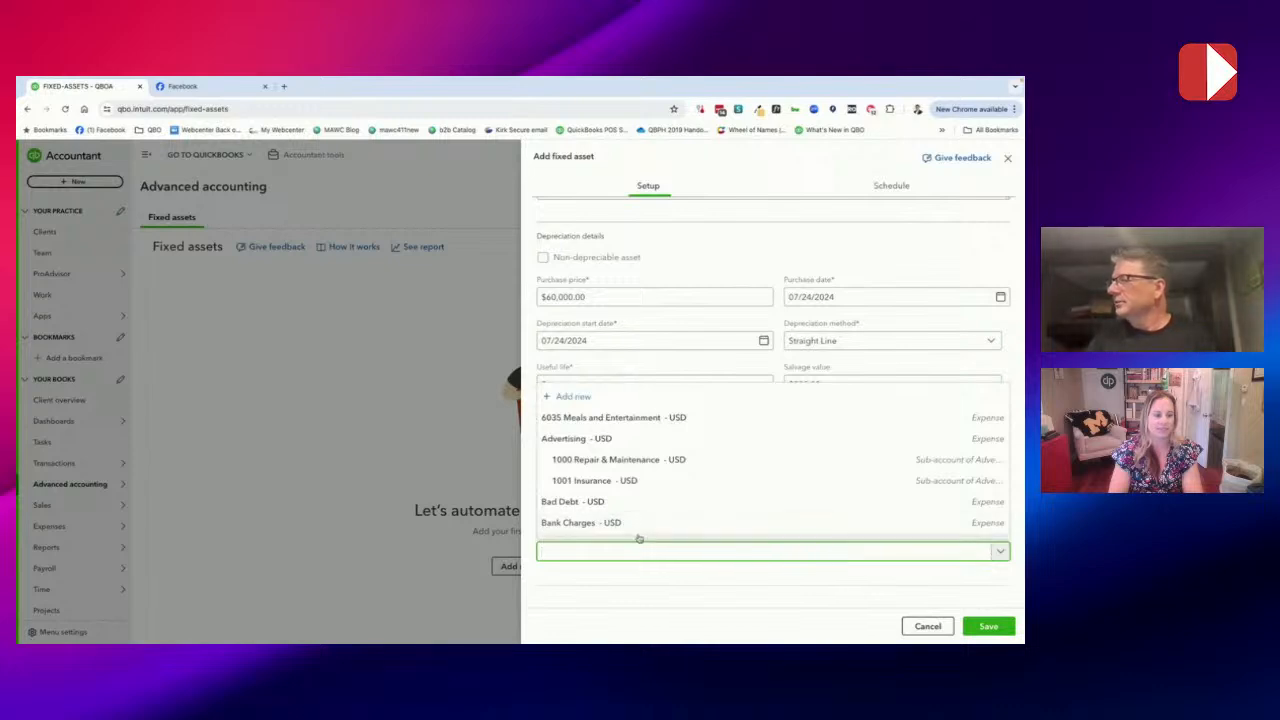
{"action": "left_click", "coordinate": [689, 556]}
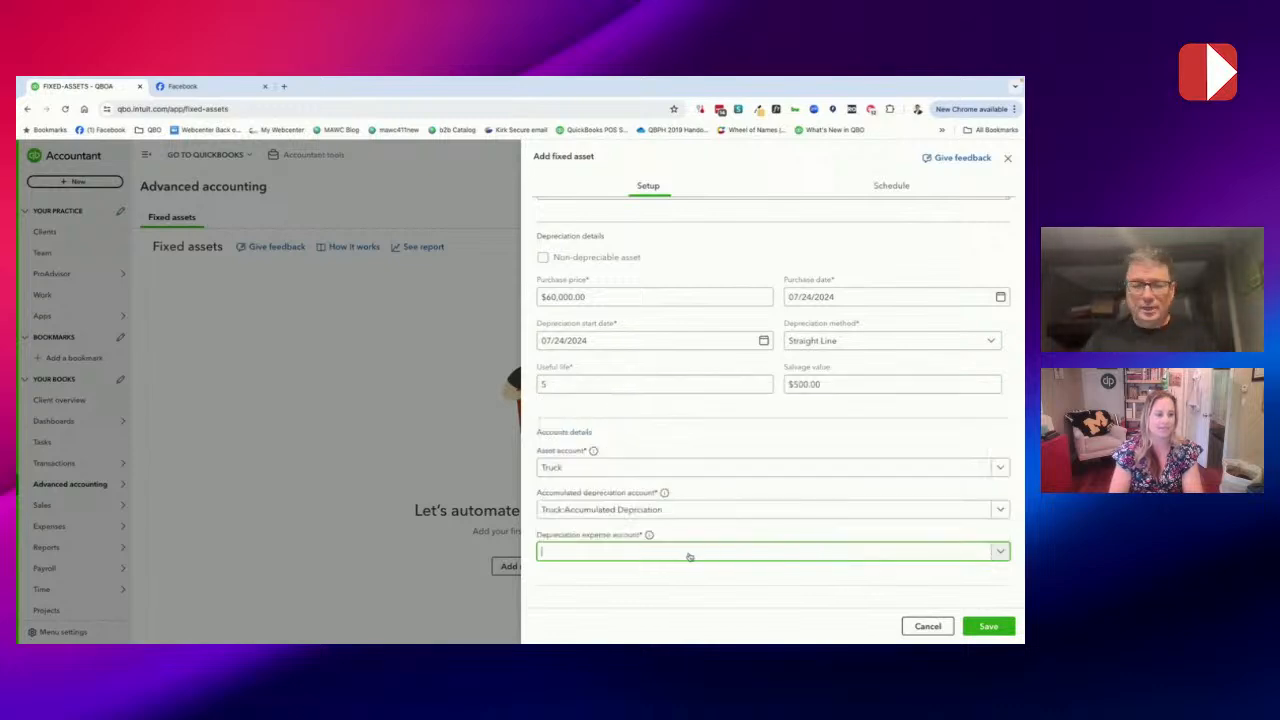
{"action": "type", "text": "acc"}
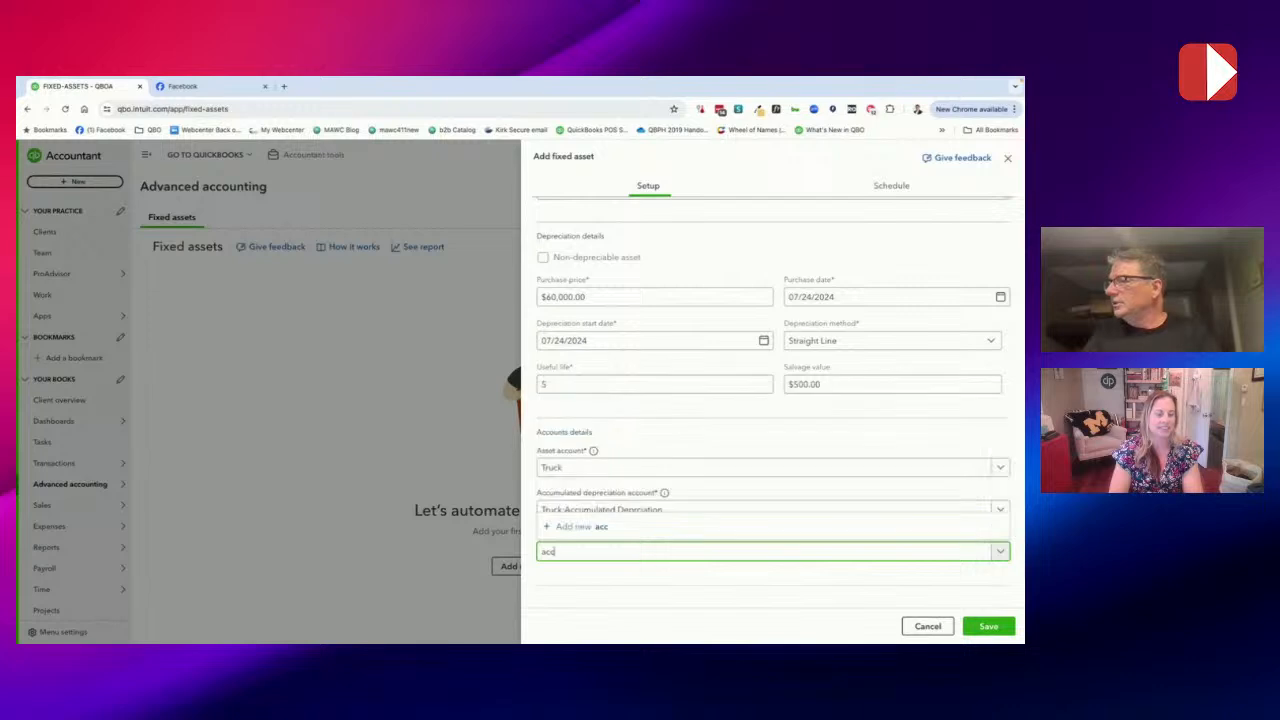
{"action": "left_click", "coordinate": [579, 528]}
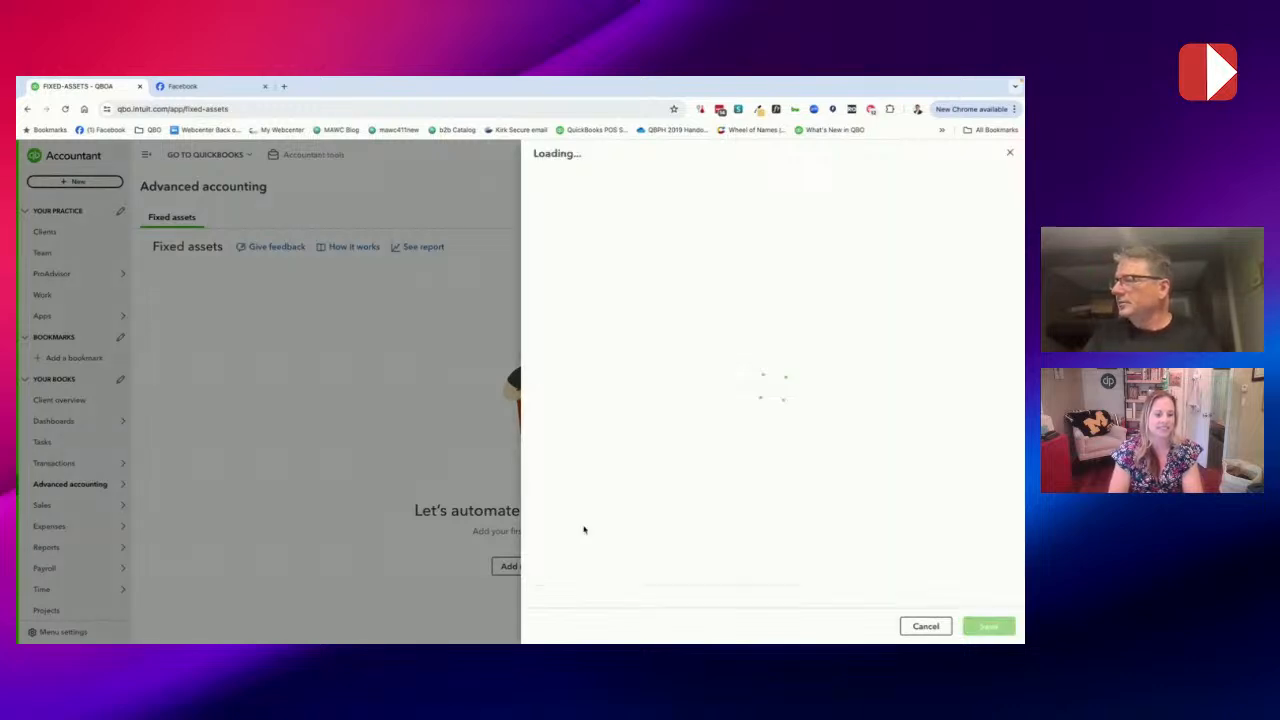
Place the new expense account under Other Expenses with Depreciation as its tax form section
{"action": "left_click", "coordinate": [646, 261]}
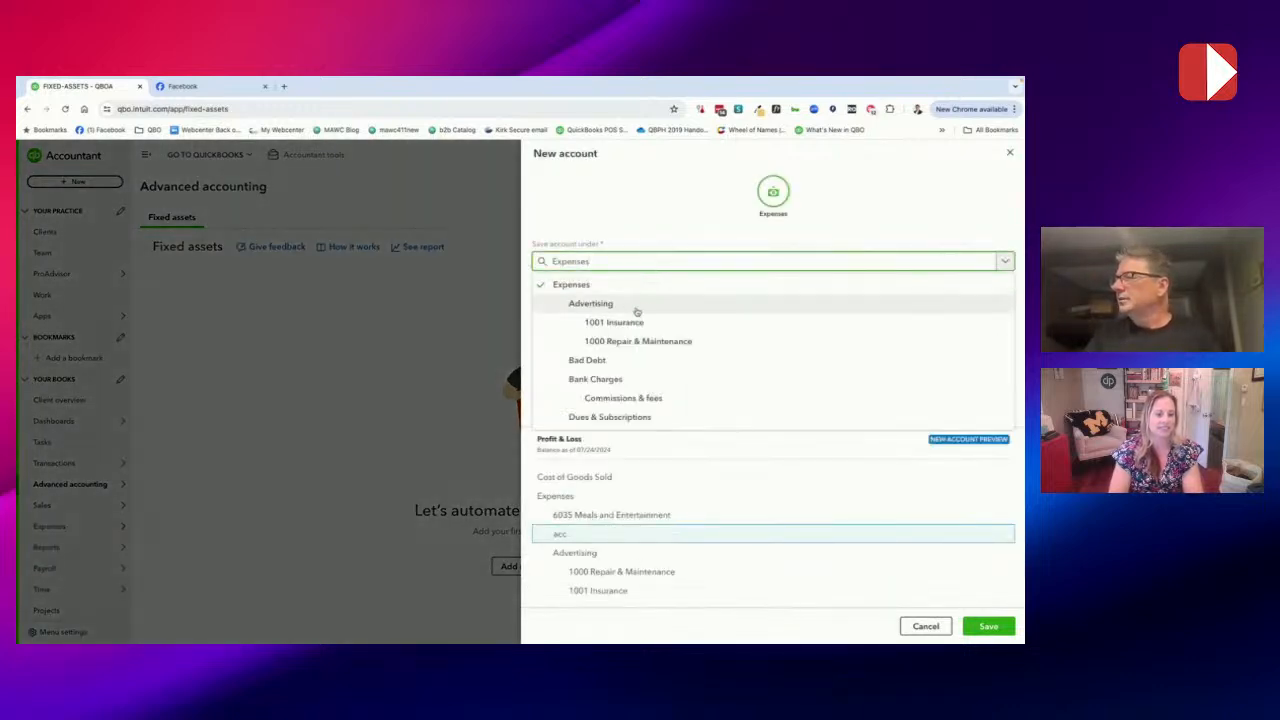
{"action": "scroll", "coordinate": [637, 305], "scroll_direction": "down", "scroll_amount": 10}
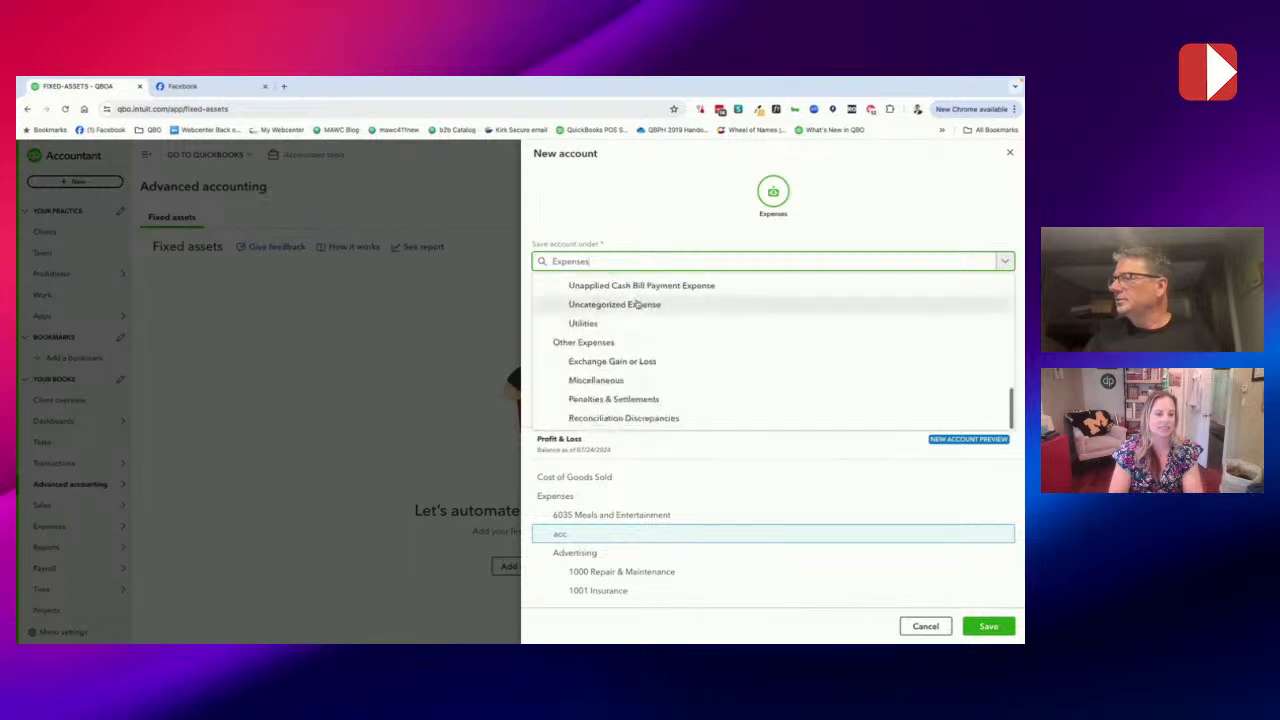
{"action": "left_click", "coordinate": [584, 342]}
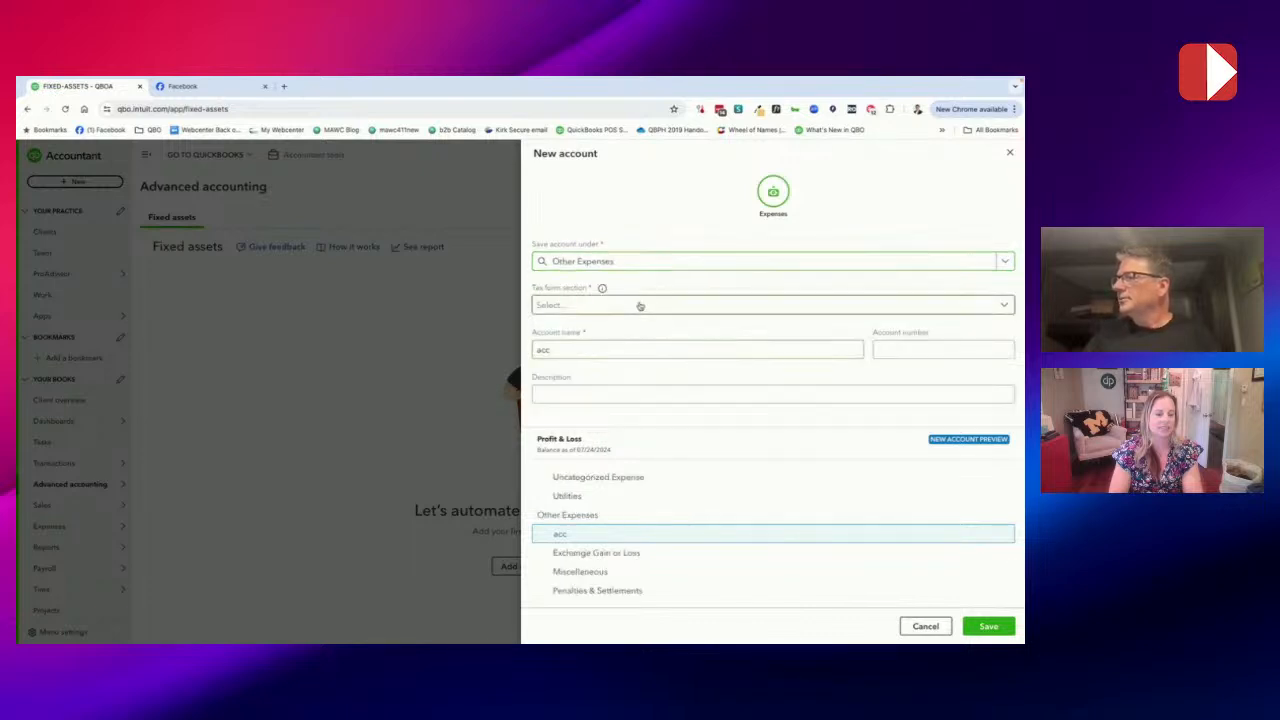
{"action": "left_click", "coordinate": [640, 306]}
{"action": "left_click", "coordinate": [656, 350]}
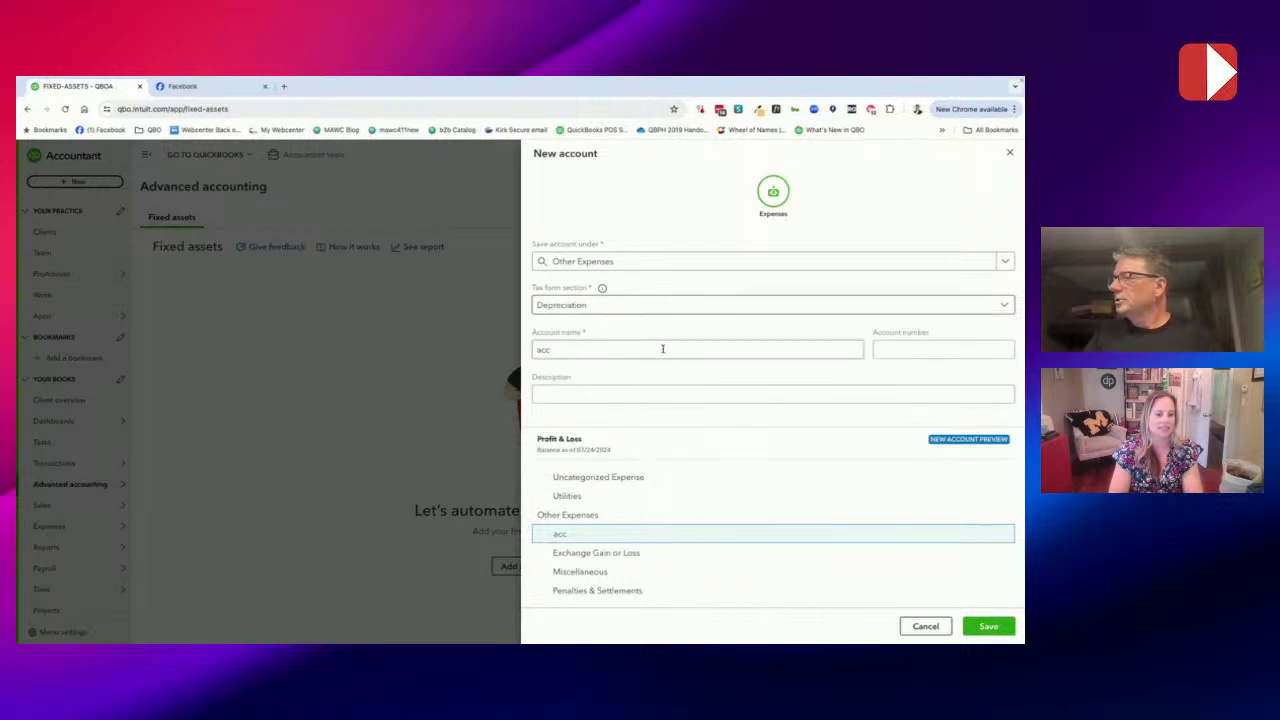
Name the expense account Depreciations Expense and save it as the asset's depreciation expense account
{"action": "double_click", "coordinate": [615, 348]}
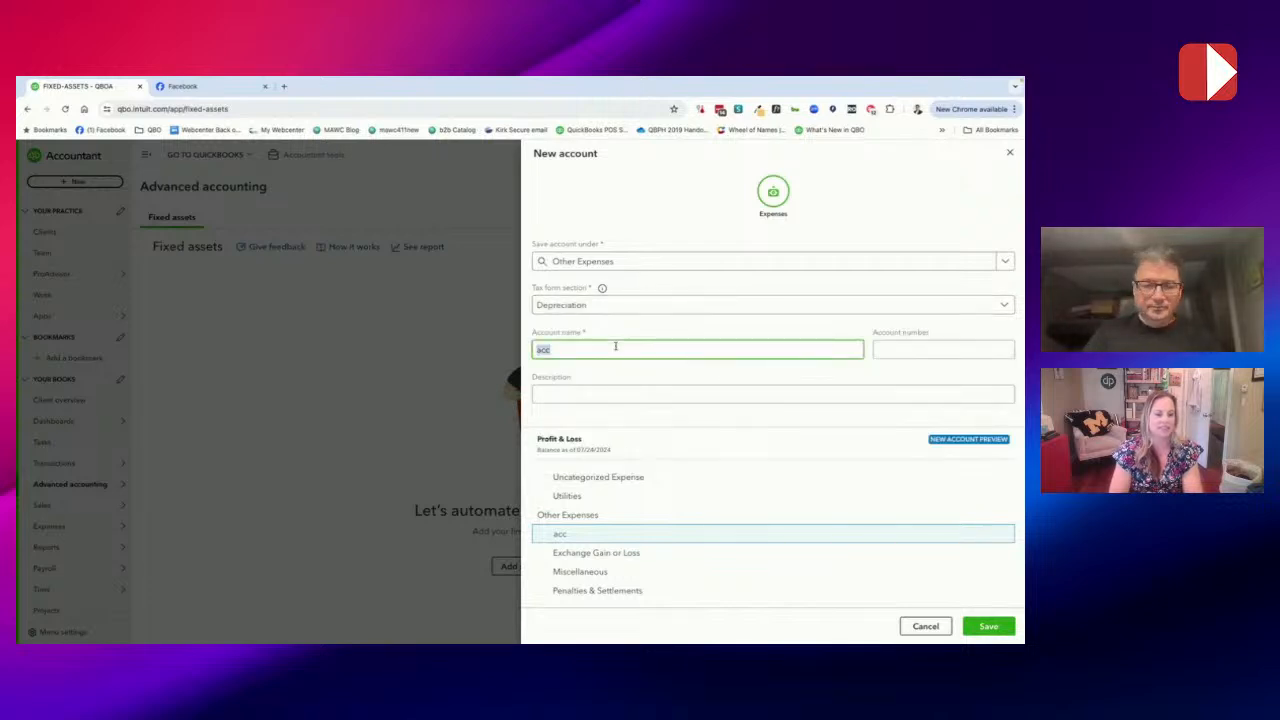
{"action": "type", "text": "Accu"}
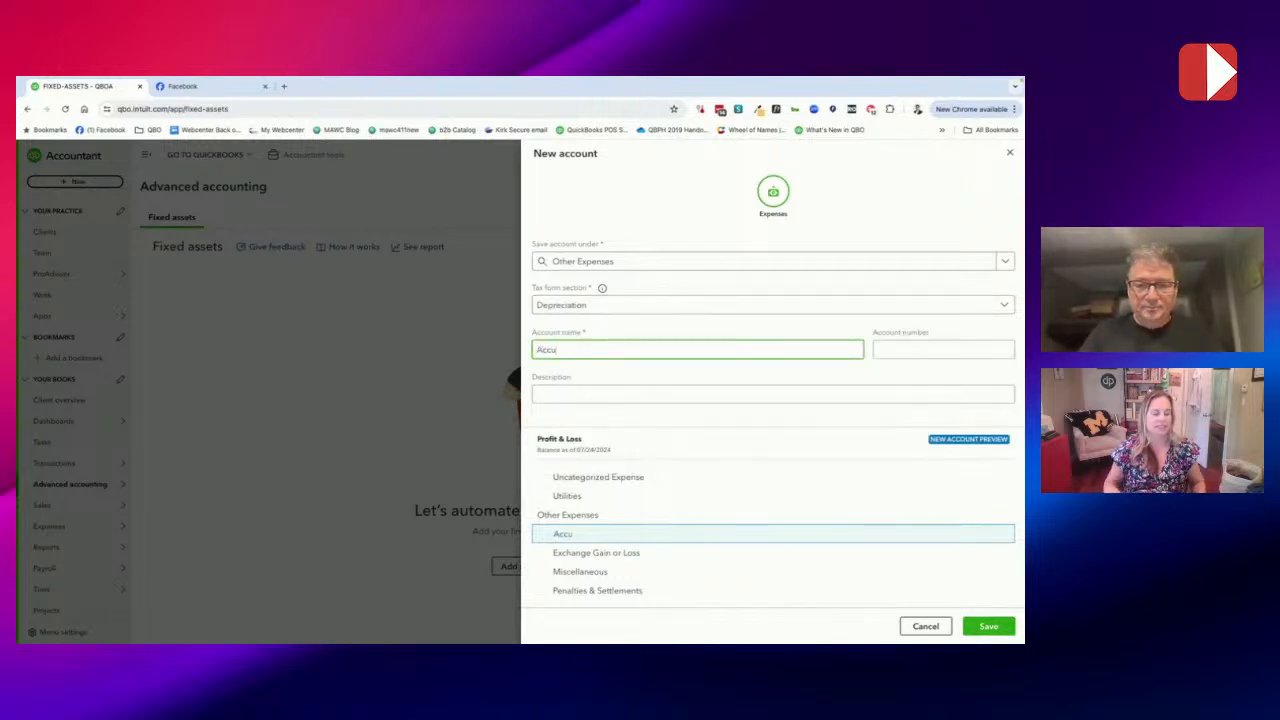
{"action": "key", "text": "BackSpace"}
{"action": "type", "text": "Depreci"}
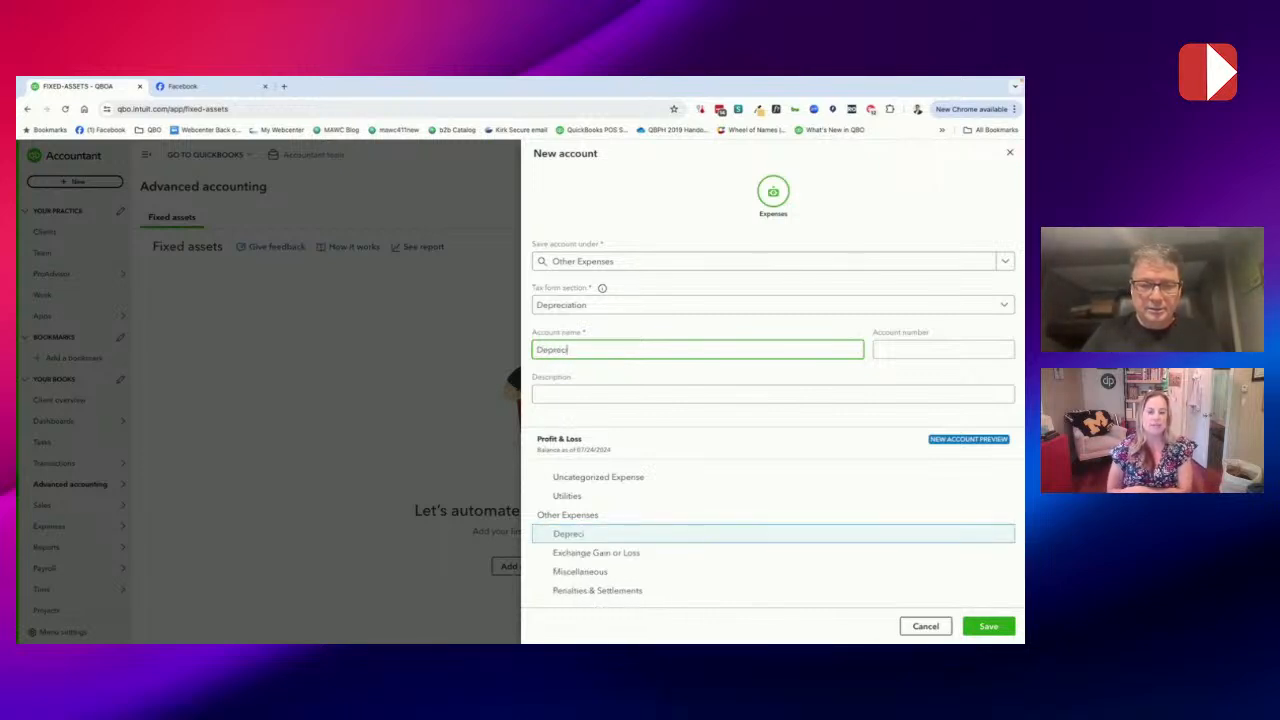
{"action": "type", "text": "ations Expense"}
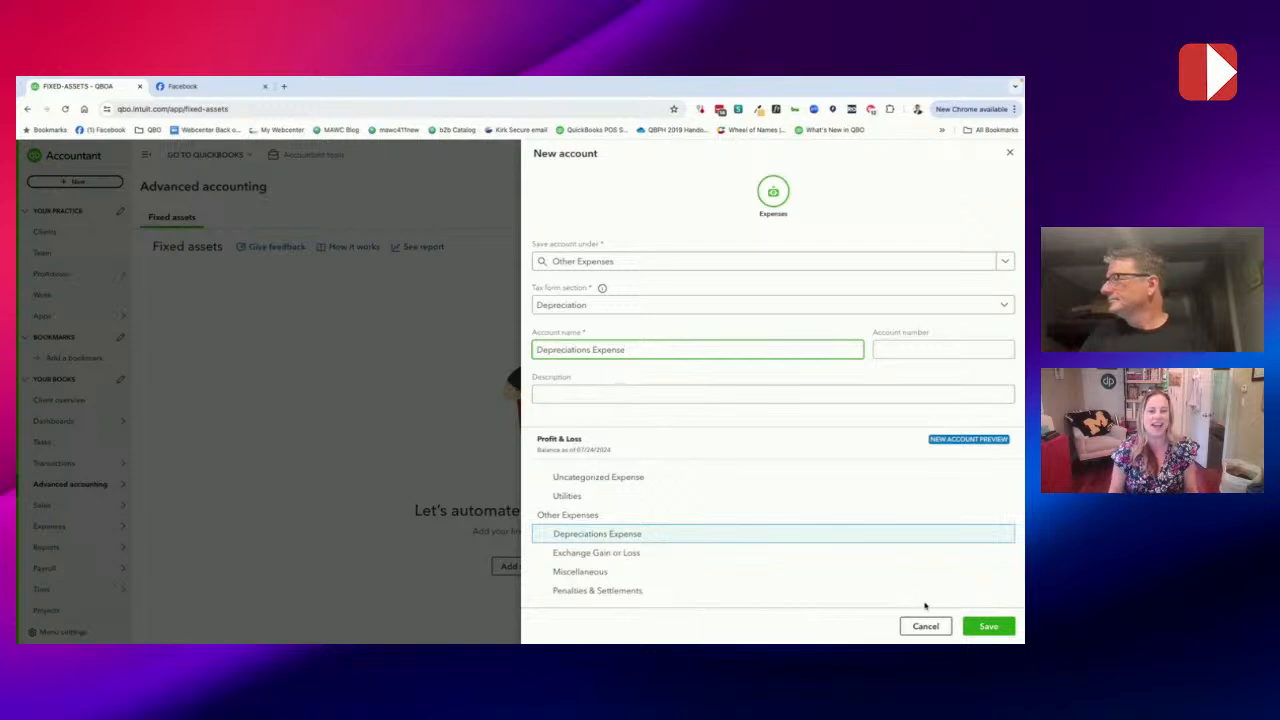
{"action": "left_click", "coordinate": [986, 626]}
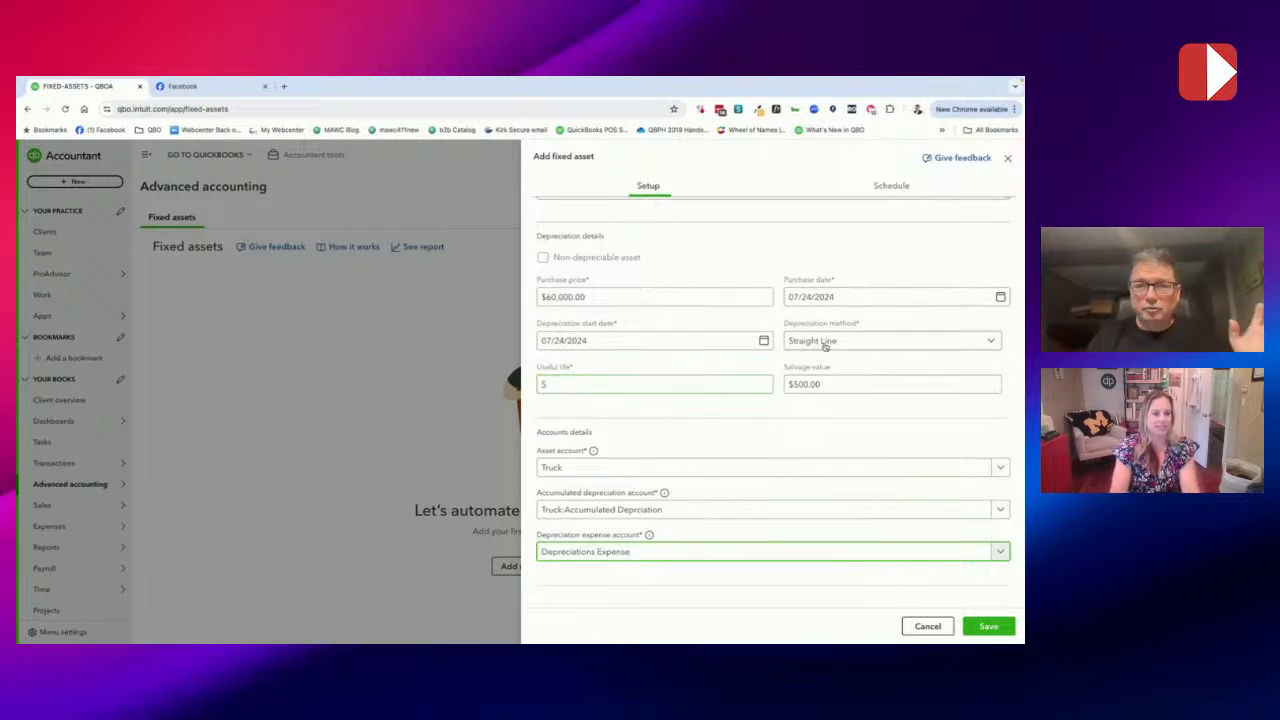
Save the truck as a fixed asset and expand the 2024 entries of its depreciation schedule
{"action": "left_click", "coordinate": [990, 624]}
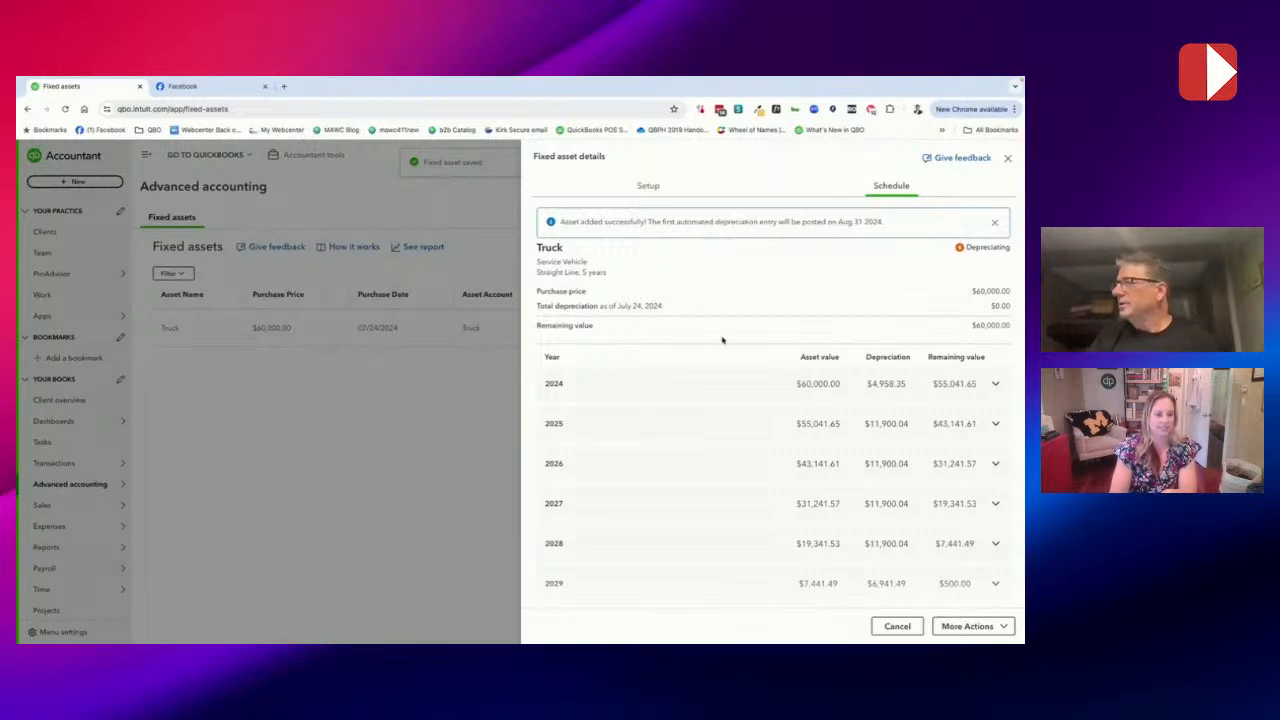
{"action": "scroll", "coordinate": [704, 393], "scroll_direction": "down", "scroll_amount": 1}
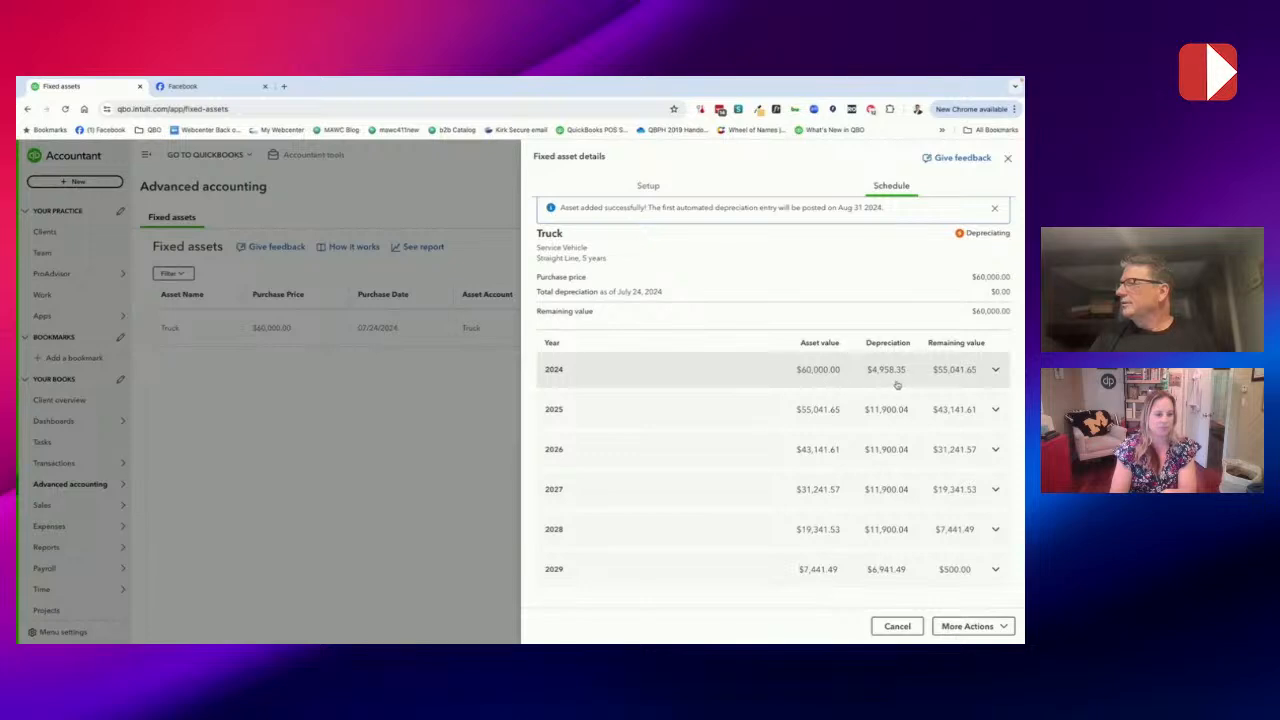
{"action": "left_click", "coordinate": [995, 370]}
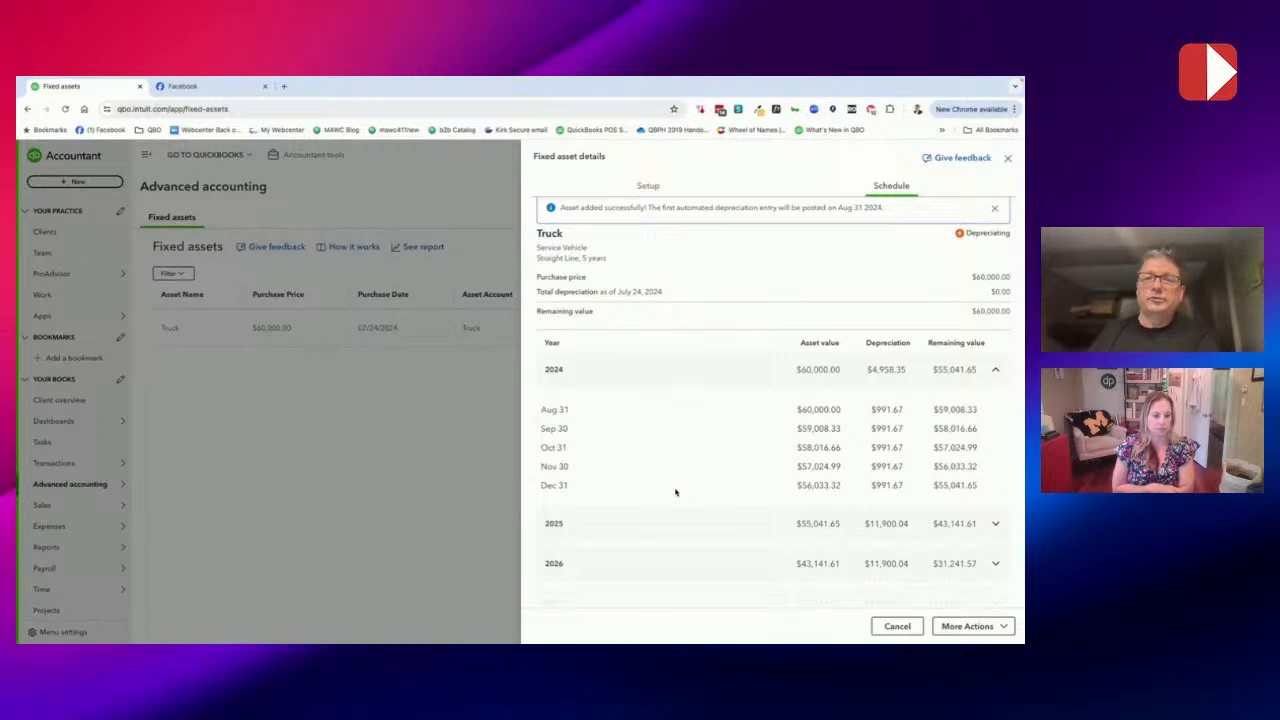
Examine the truck's depreciation schedule down to the 2029 monthly entries and its further actions, and close the asset details
{"action": "scroll", "coordinate": [675, 492], "scroll_direction": "down", "scroll_amount": 2}
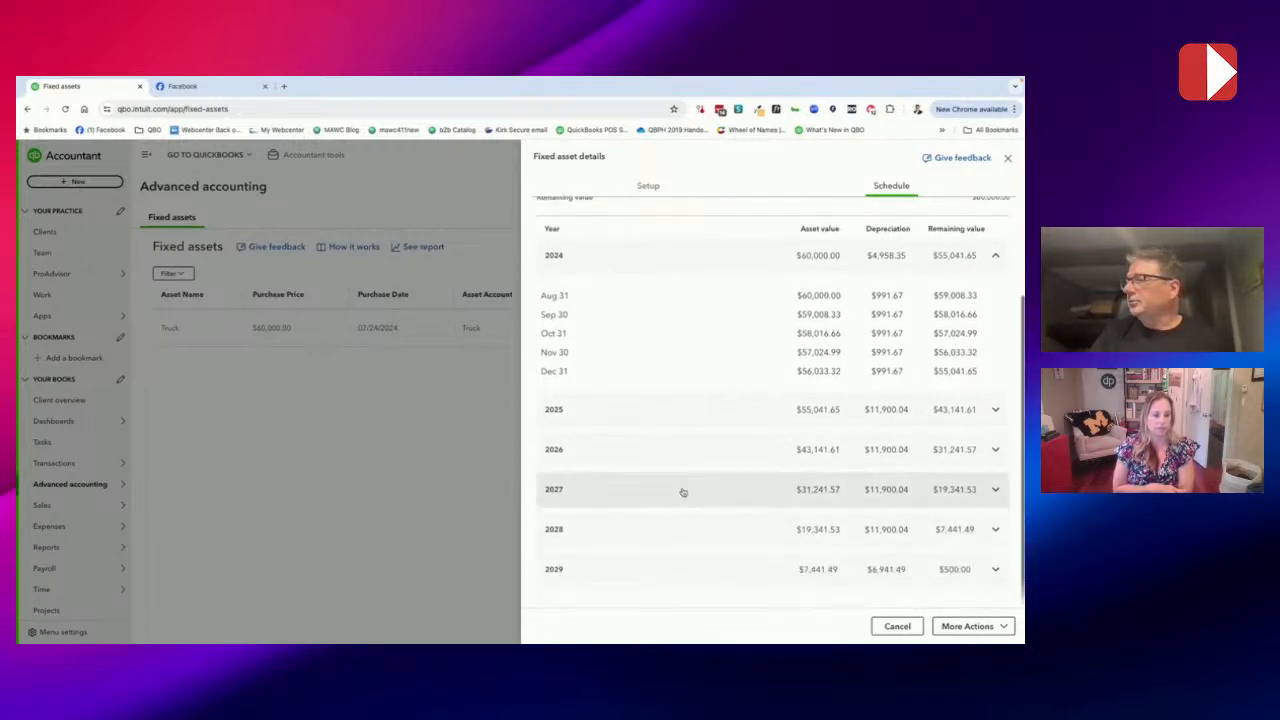
{"action": "scroll", "coordinate": [688, 437], "scroll_direction": "up", "scroll_amount": 3}
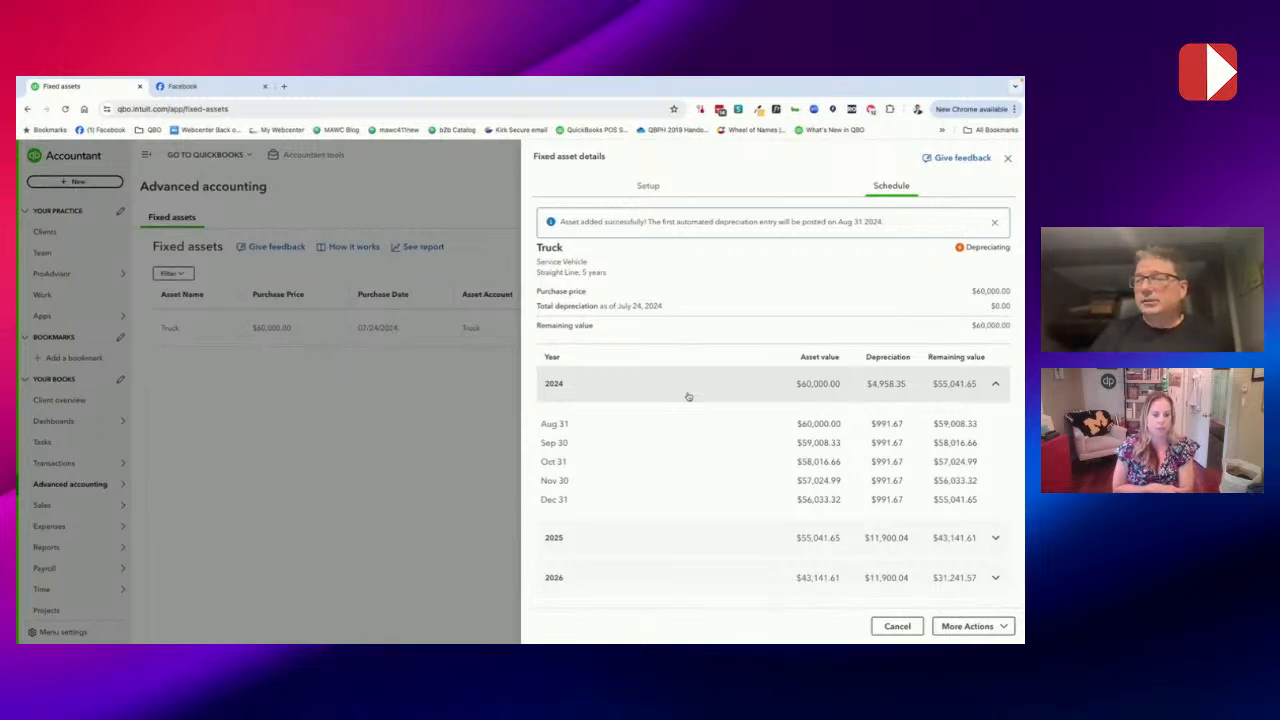
{"action": "scroll", "coordinate": [718, 443], "scroll_direction": "down", "scroll_amount": 3}
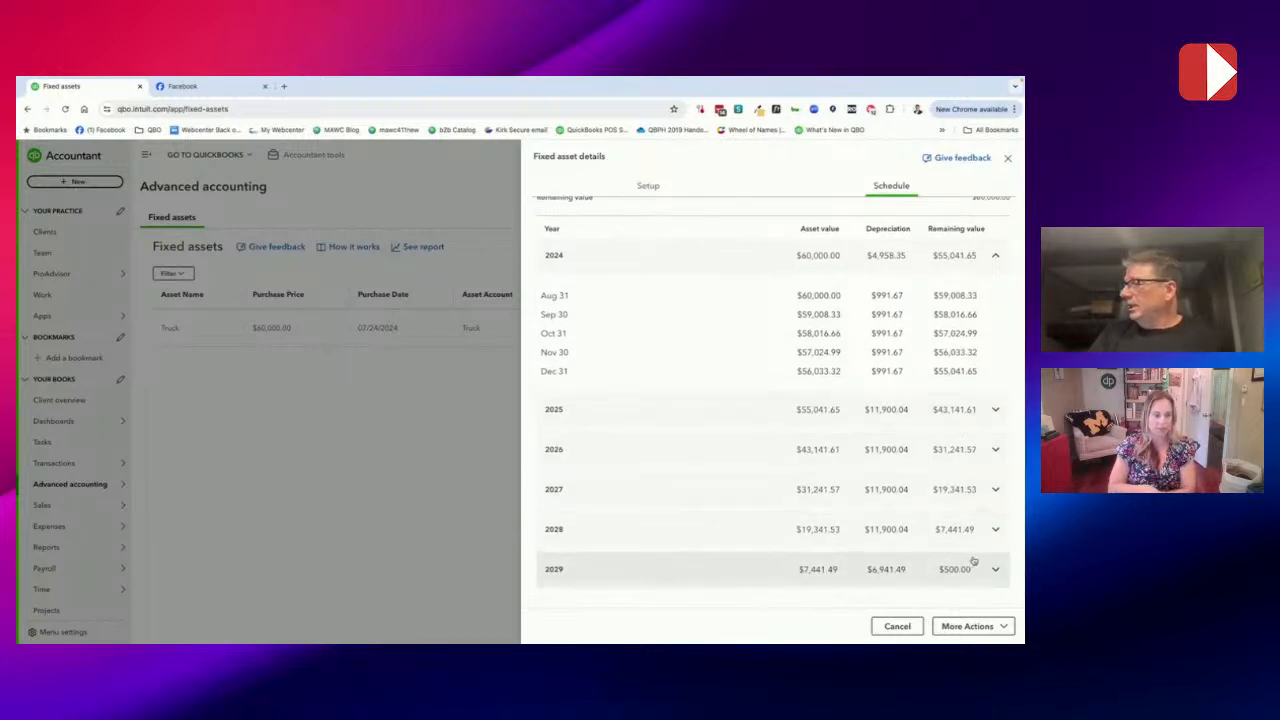
{"action": "scroll", "coordinate": [783, 523], "scroll_direction": "down", "scroll_amount": 3}
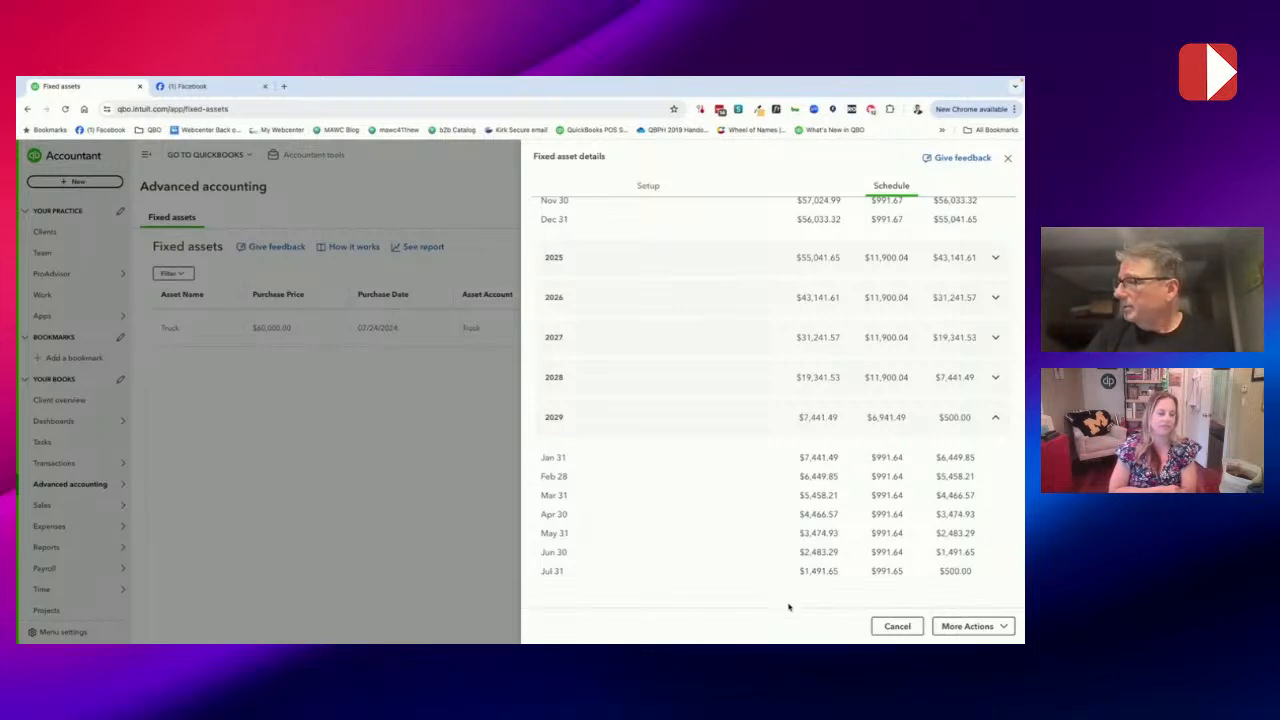
{"action": "left_click", "coordinate": [1003, 627]}
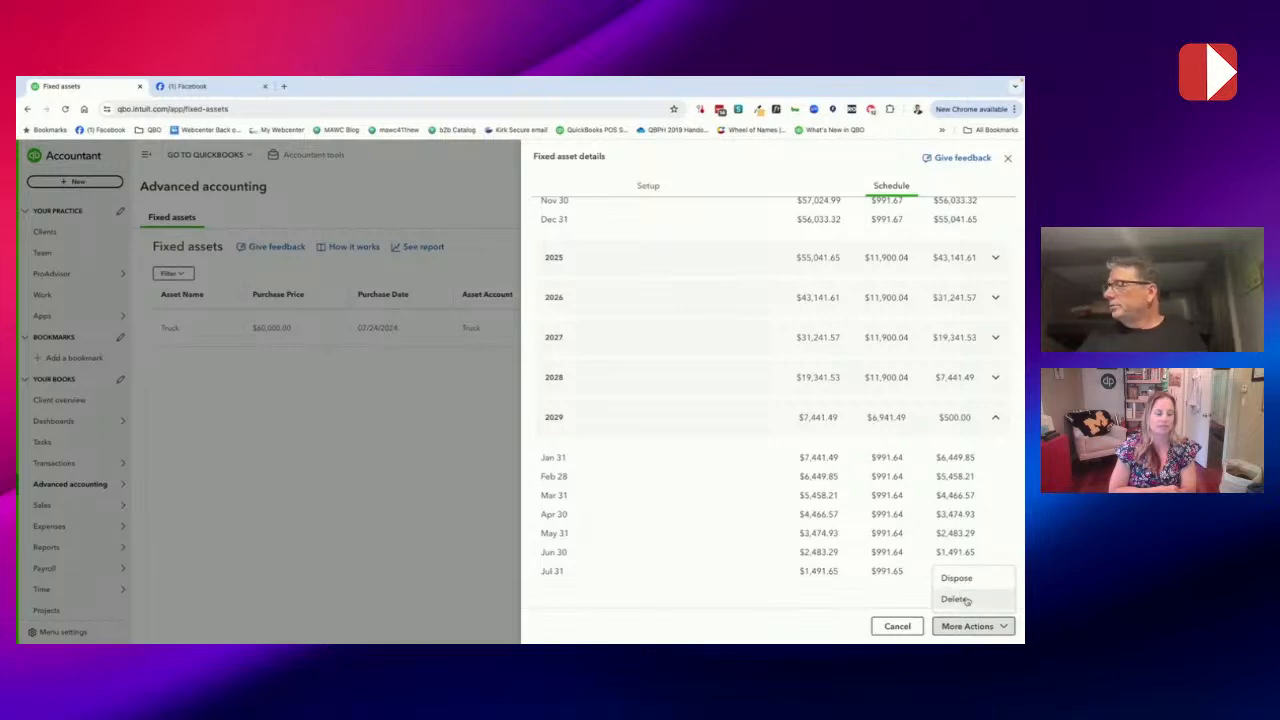
{"action": "left_click", "coordinate": [1009, 159]}
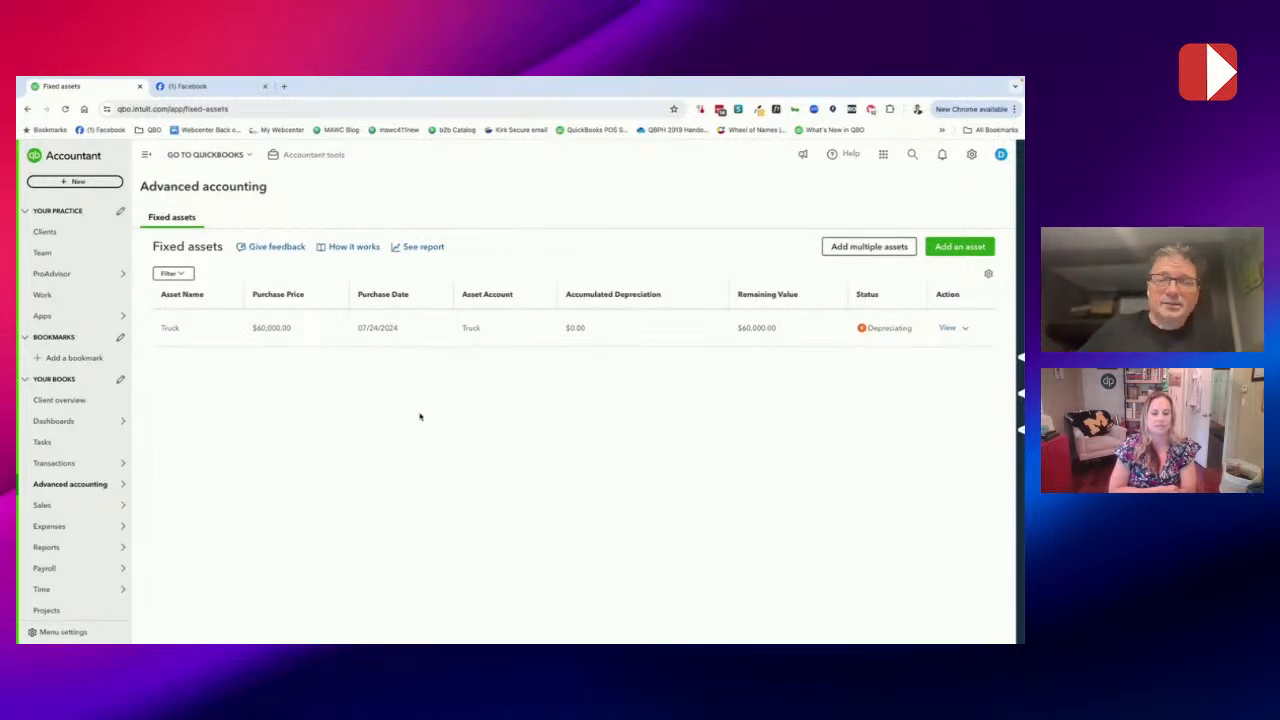
View the actions available for the truck in the asset list, and open the batch entry for adding multiple assets
{"action": "left_click", "coordinate": [966, 329]}
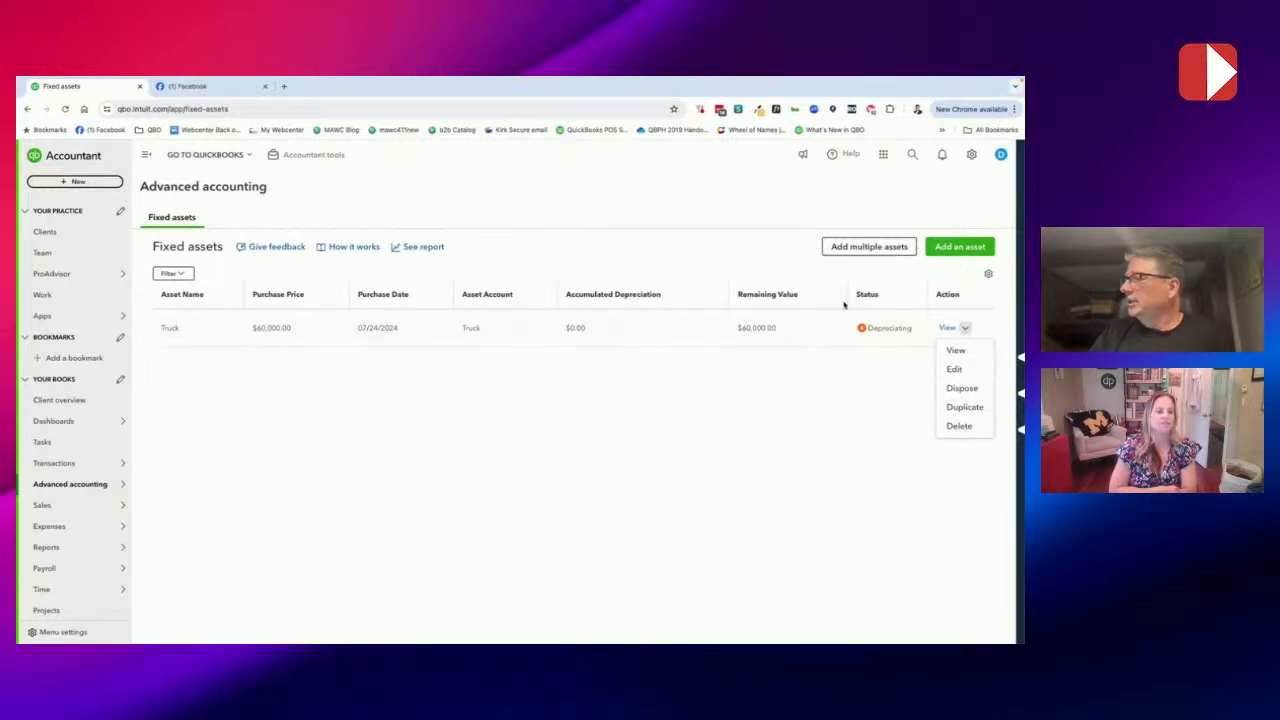
{"action": "left_click", "coordinate": [862, 250]}
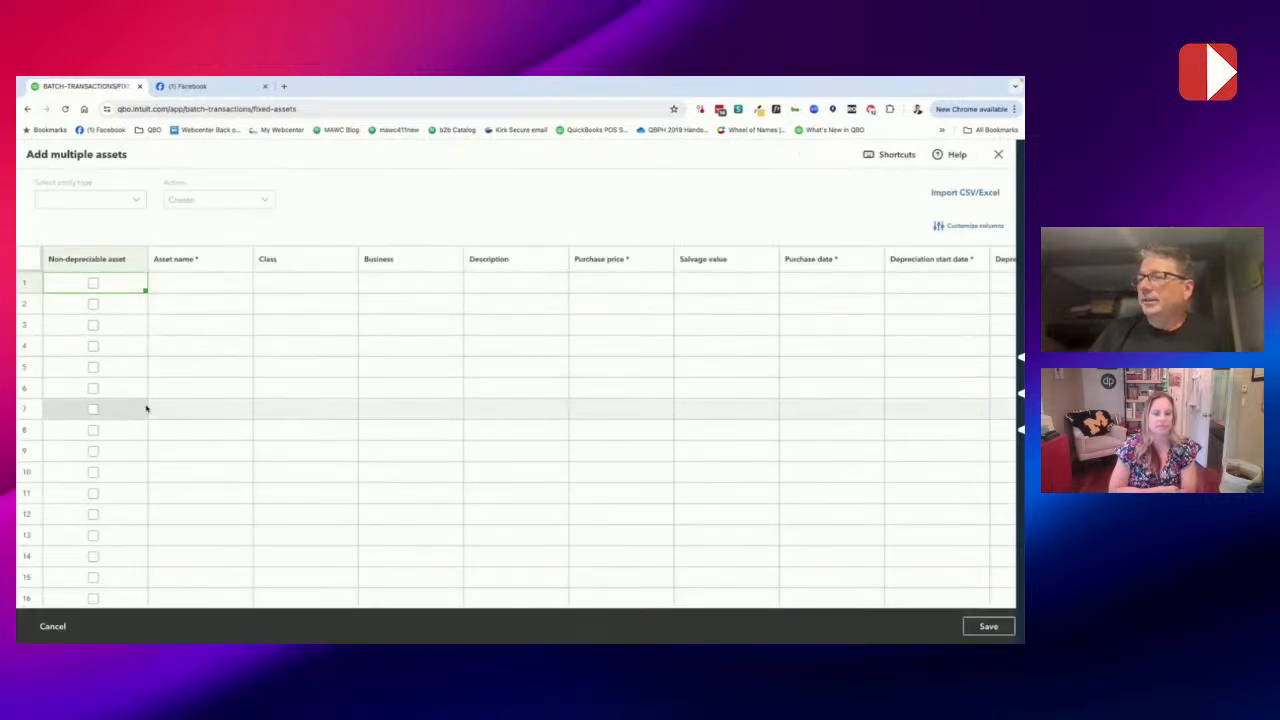
Examine the batch asset table's columns and its column customization options, and close the multiple-asset entry without adding anything
{"action": "scroll", "coordinate": [403, 420], "scroll_direction": "right", "scroll_amount": 5}
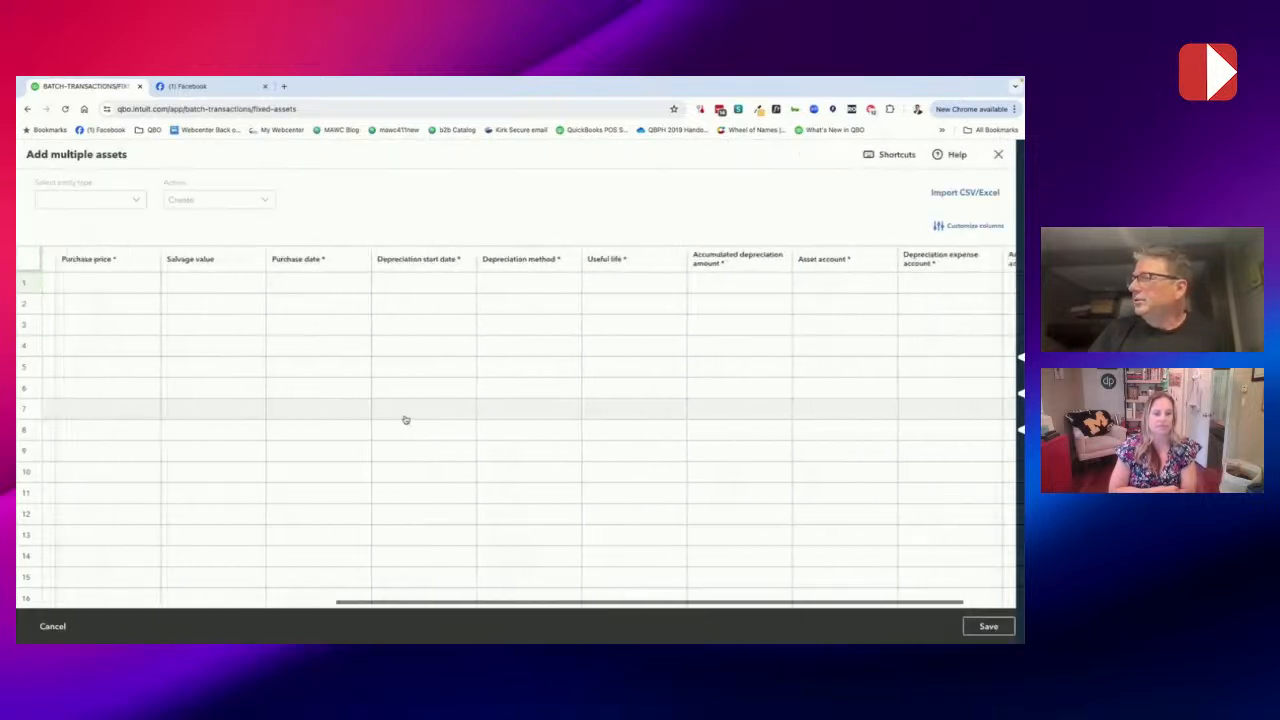
{"action": "left_click", "coordinate": [948, 224]}
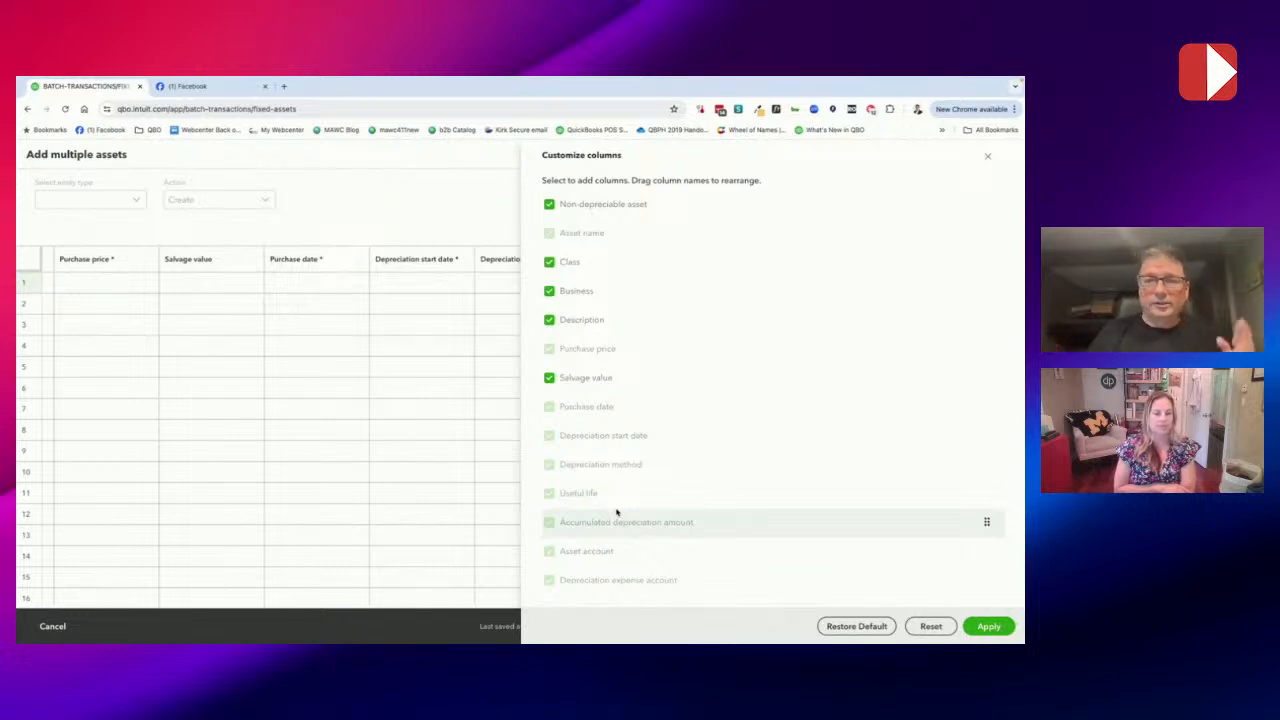
{"action": "left_click", "coordinate": [987, 156]}
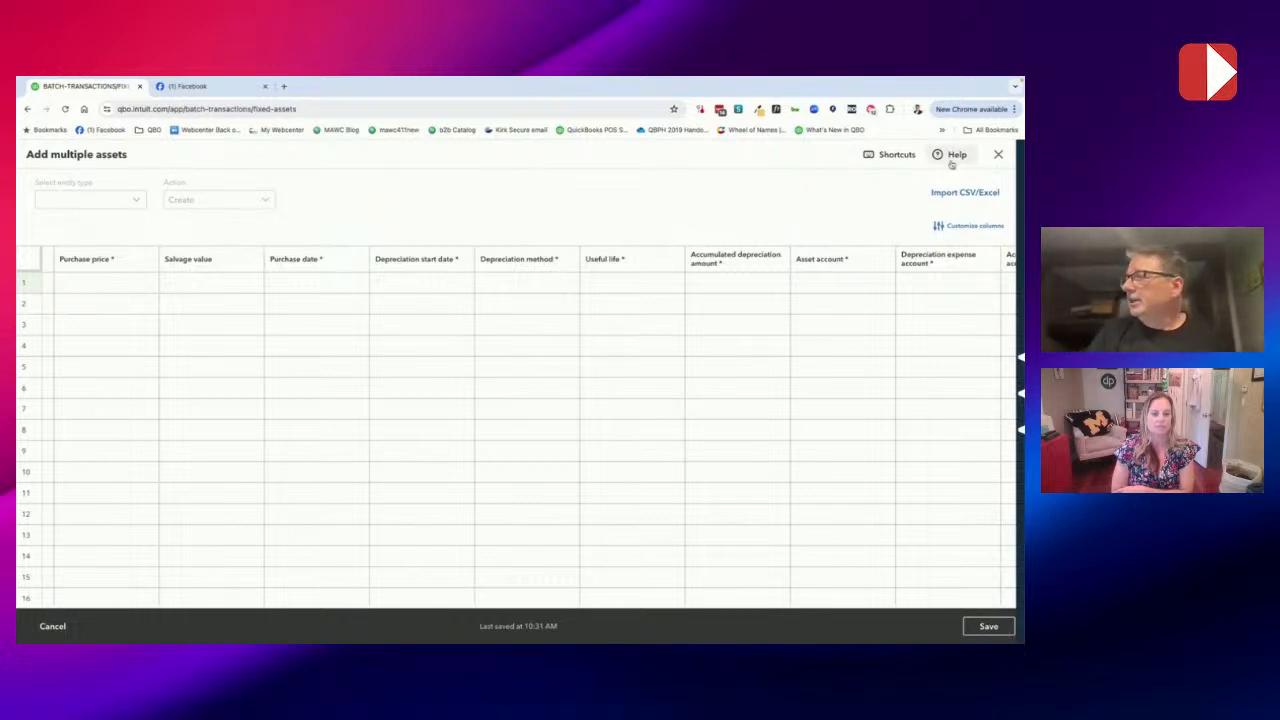
{"action": "left_click", "coordinate": [998, 155]}
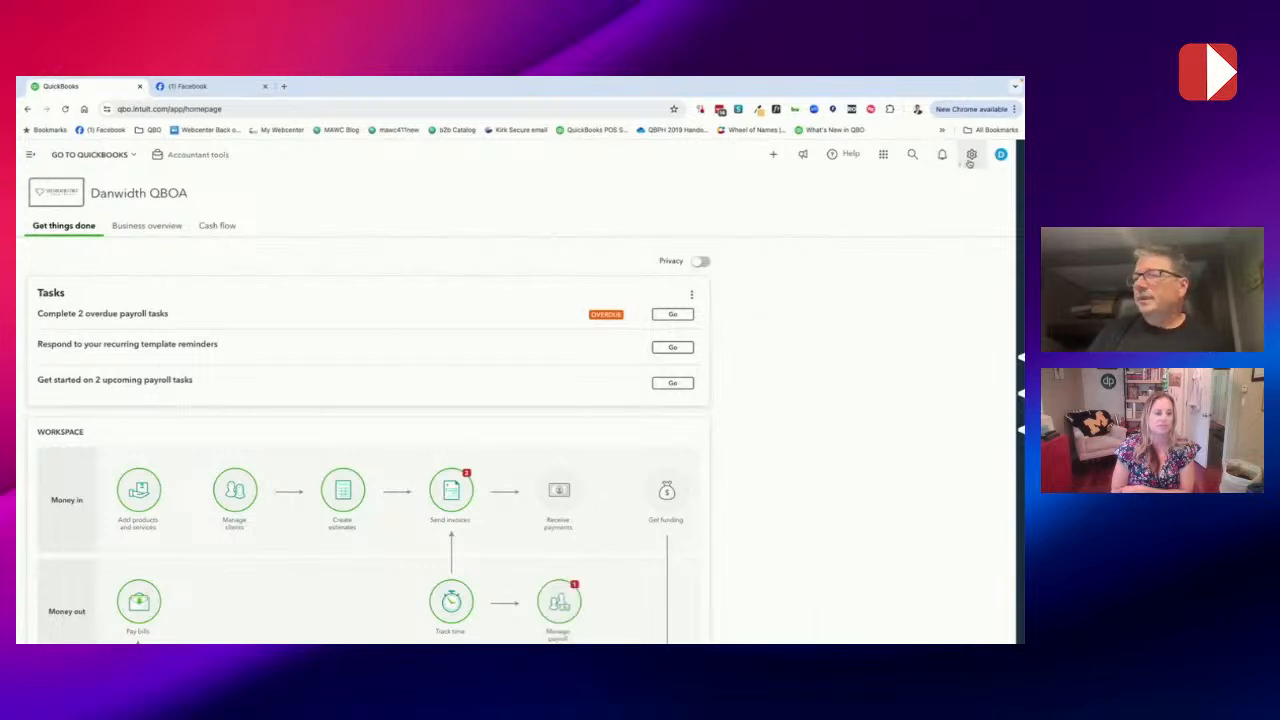
{"action": "left_click", "coordinate": [970, 155]}
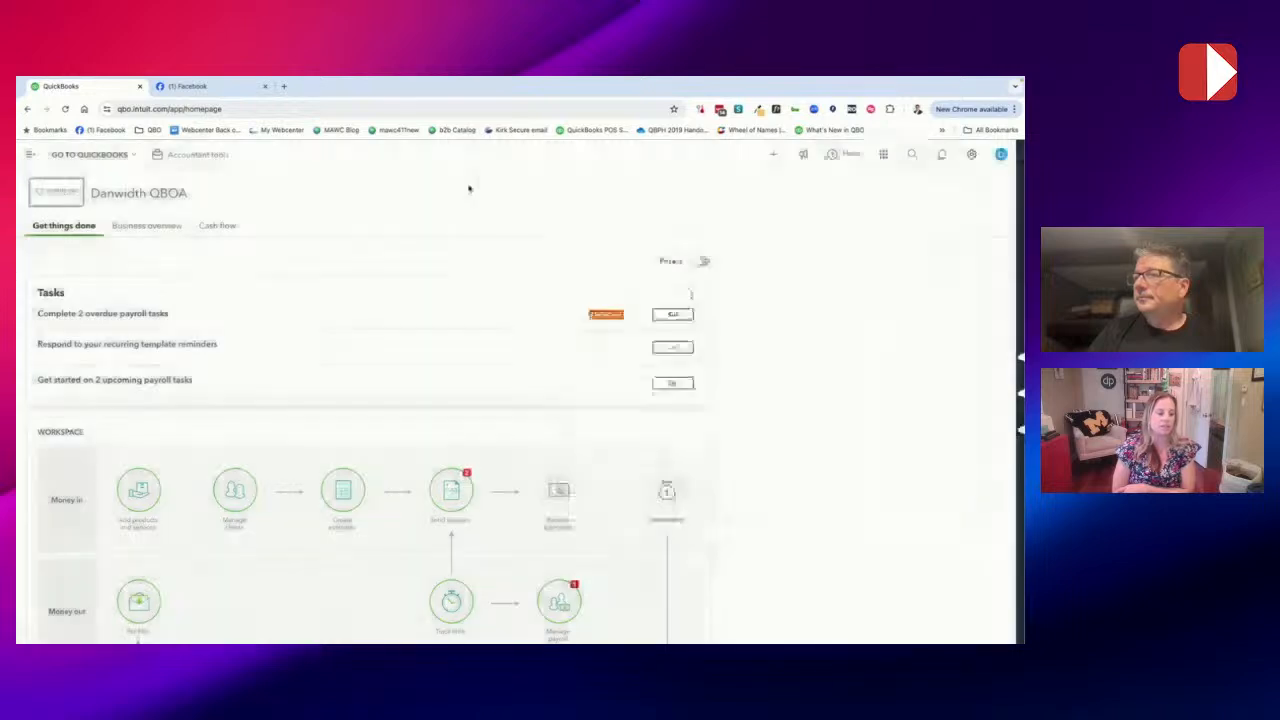
{"action": "left_click", "coordinate": [470, 200]}
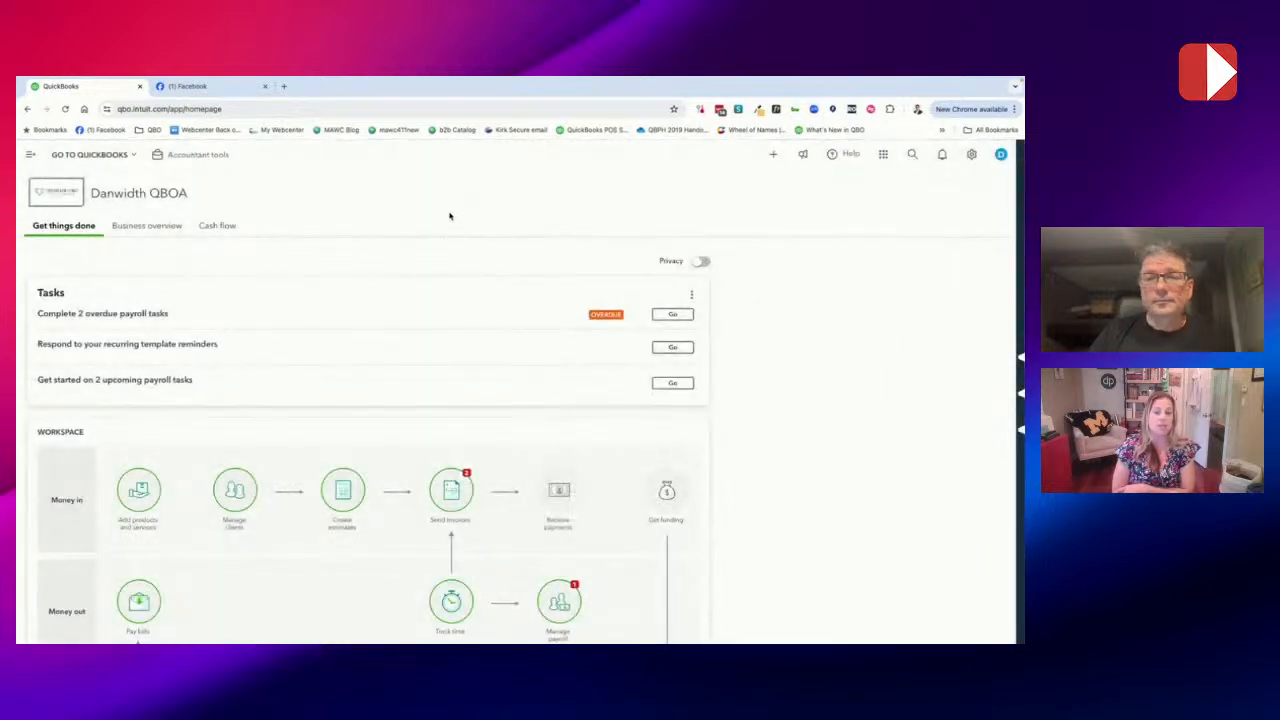